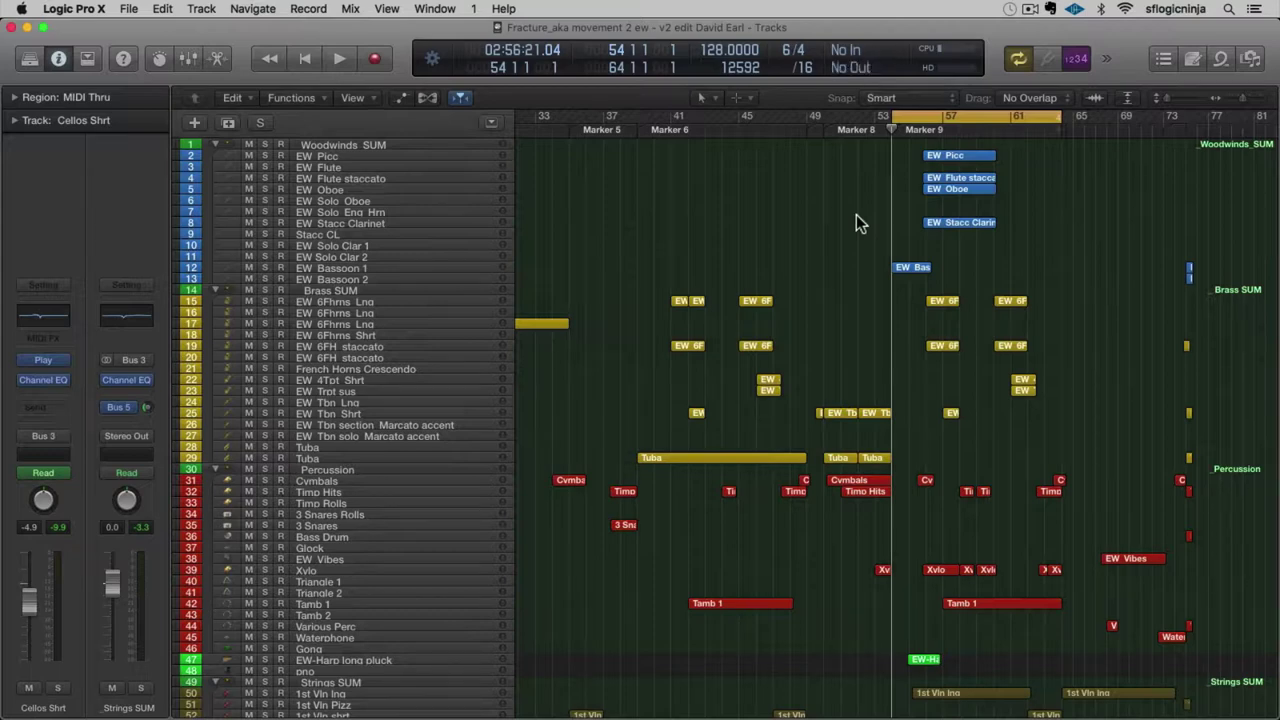
# Step: Select the Tamb 1 track, play the Marker 9 section, turn off cycle mode and stop playback
pyautogui.click(312, 604)
pyautogui.press('space')
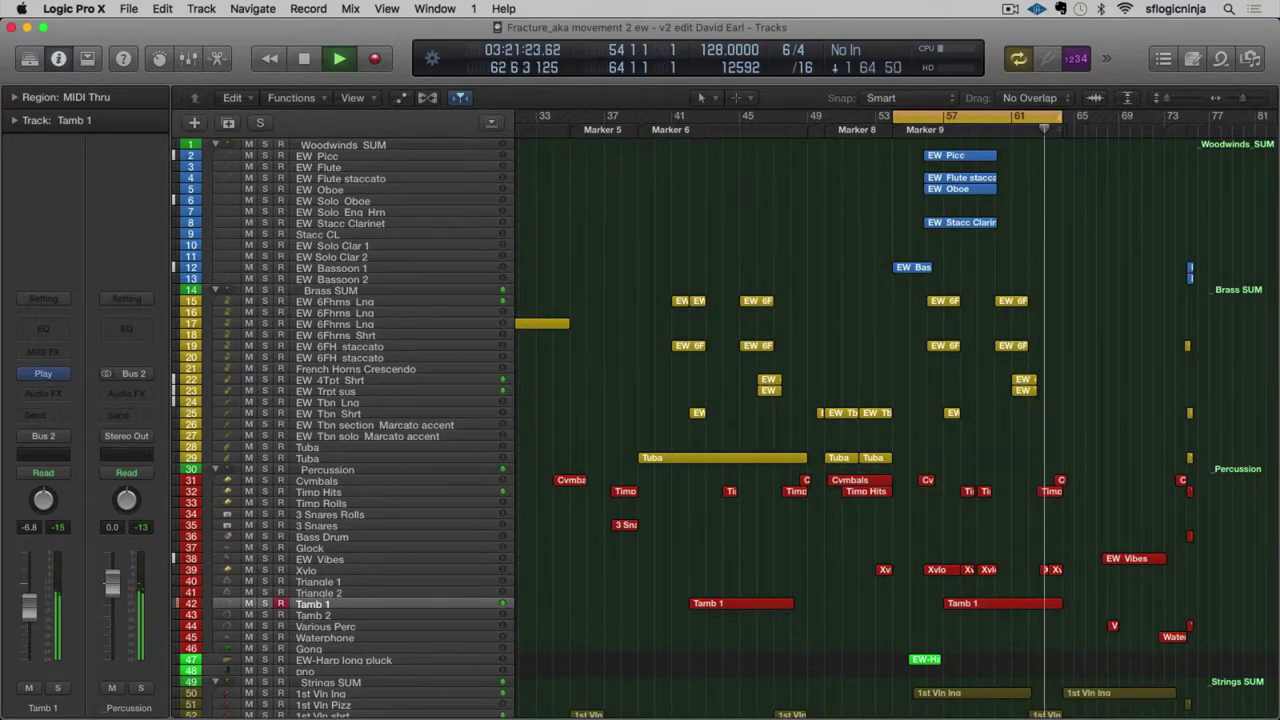
pyautogui.press('c')
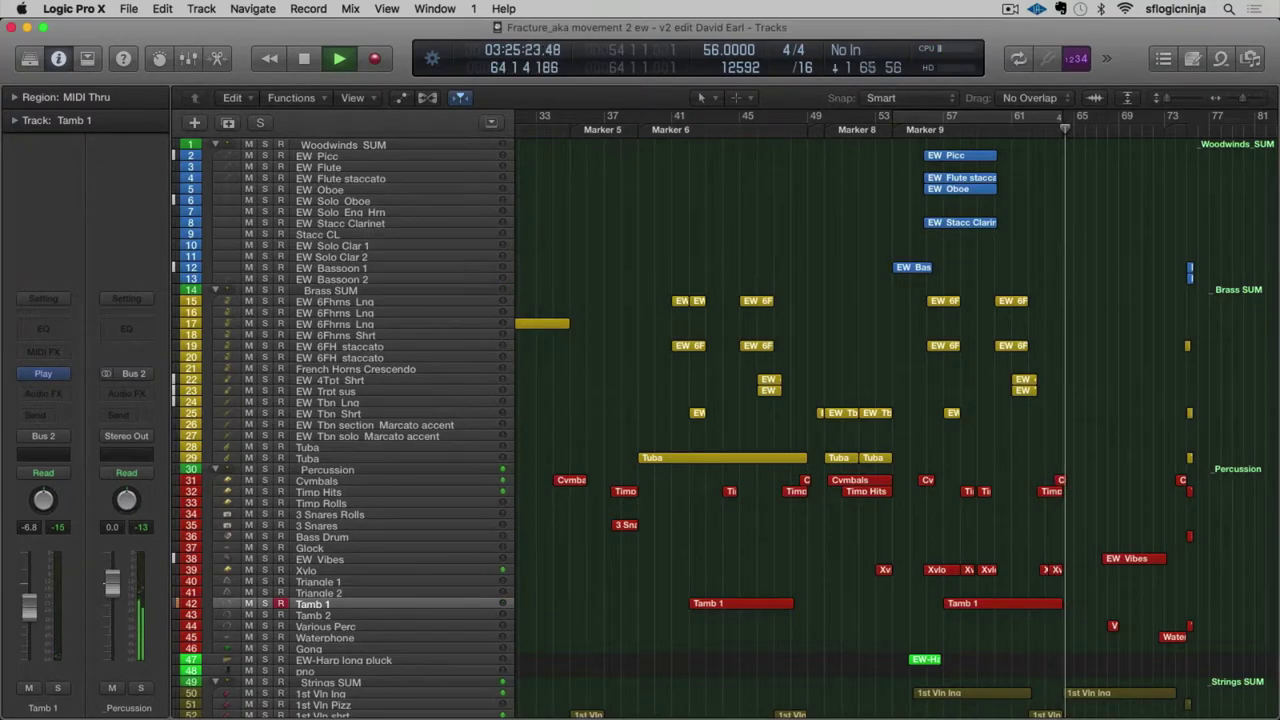
pyautogui.press('space')
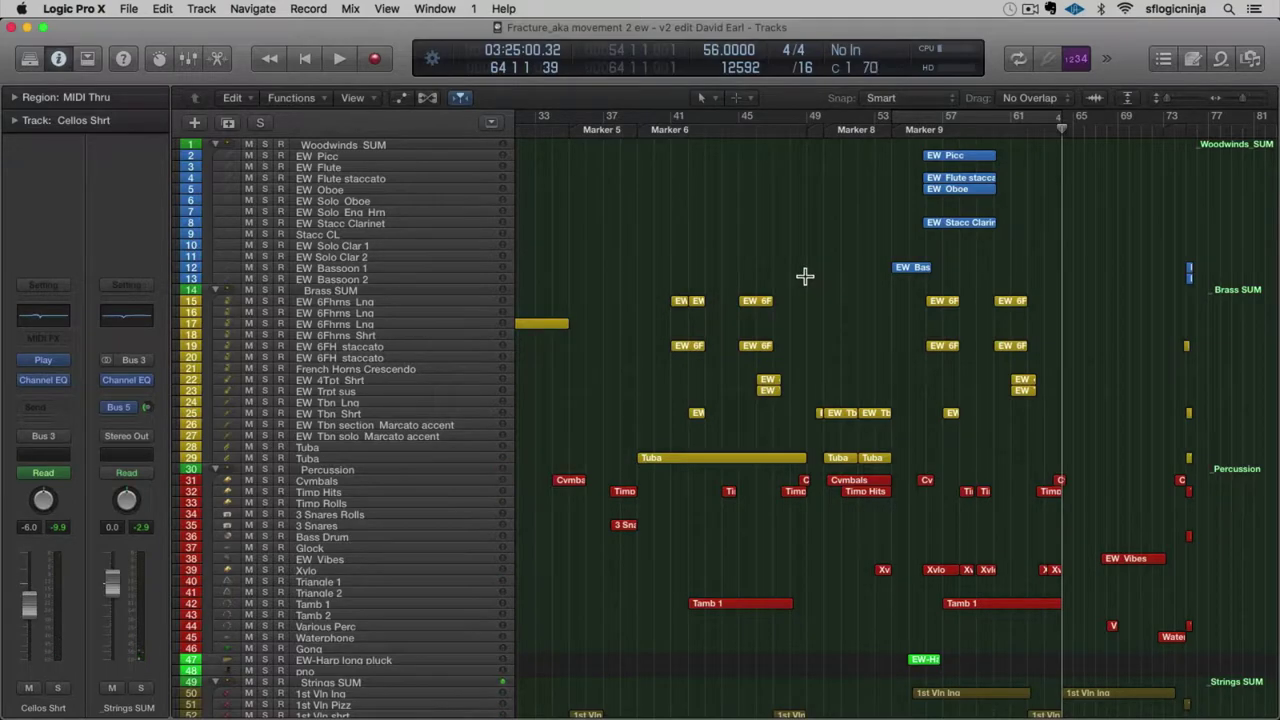
# Step: Look through the arrangement's tracks from the woodwinds, brass and percussion down to the strings and output
pyautogui.scroll(-10, 804, 274)
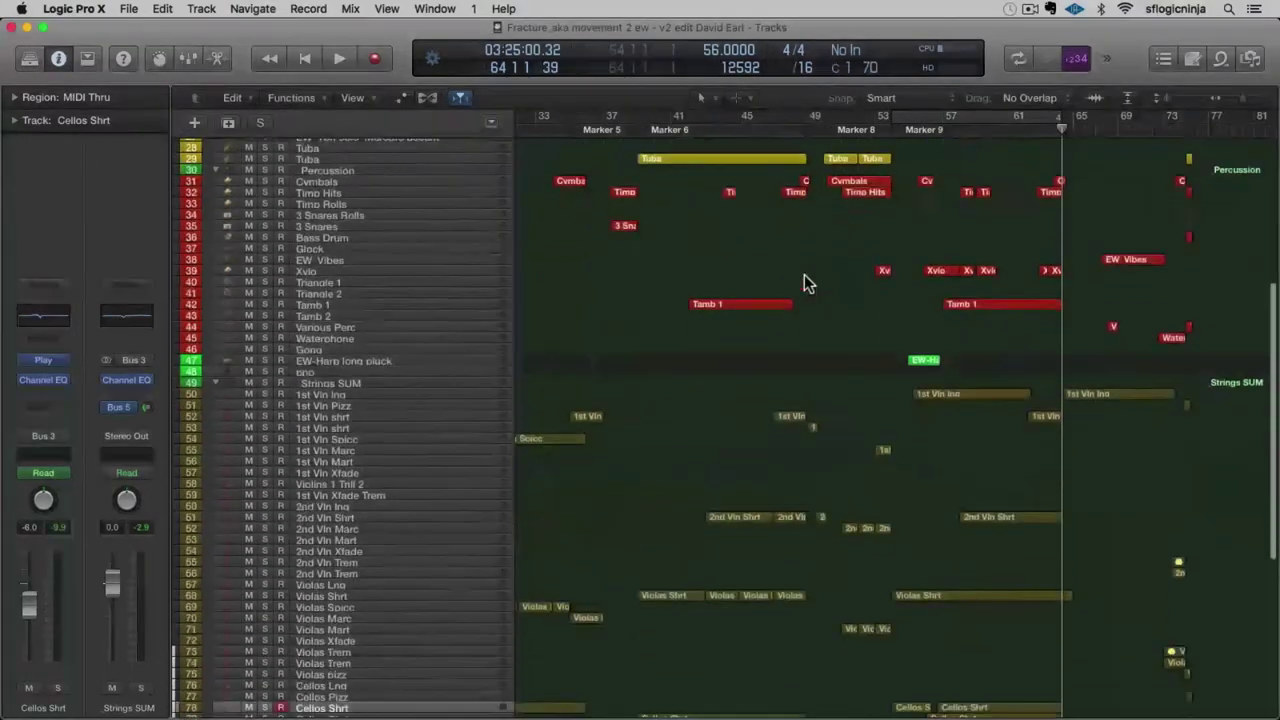
pyautogui.scroll(10, 804, 274)
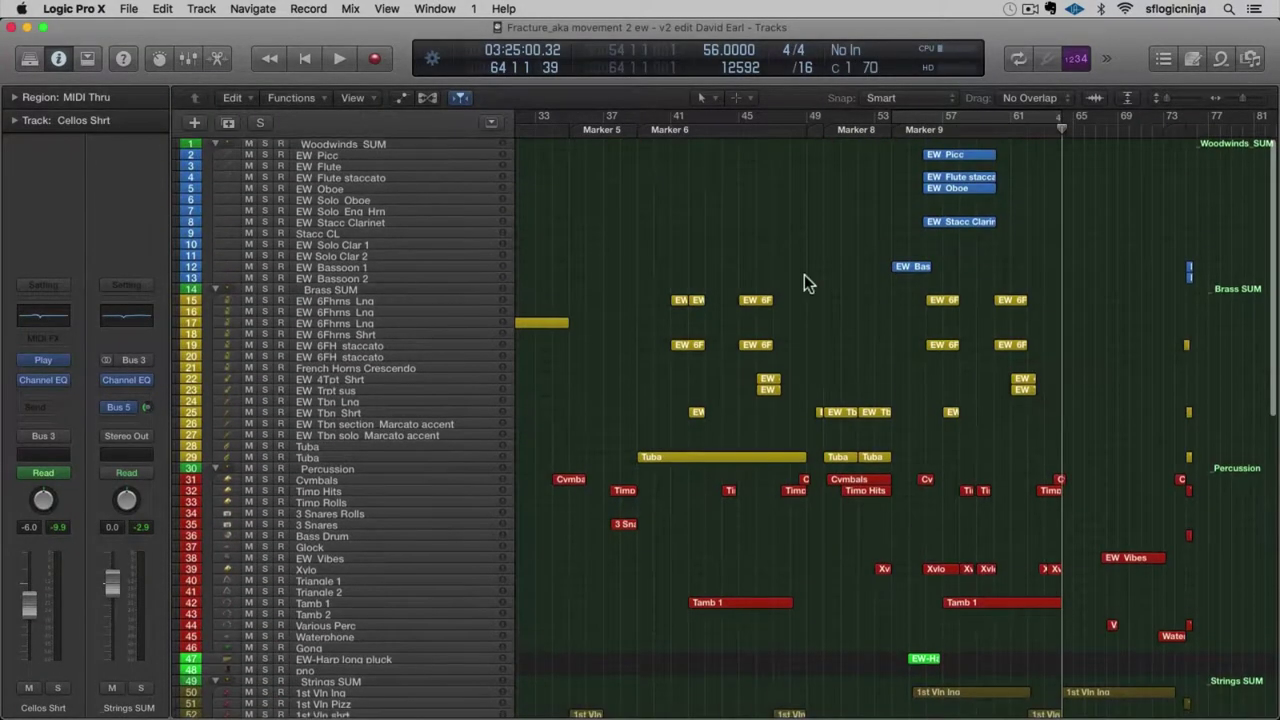
pyautogui.scroll(-2, 804, 274)
pyautogui.scroll(-8, 804, 283)
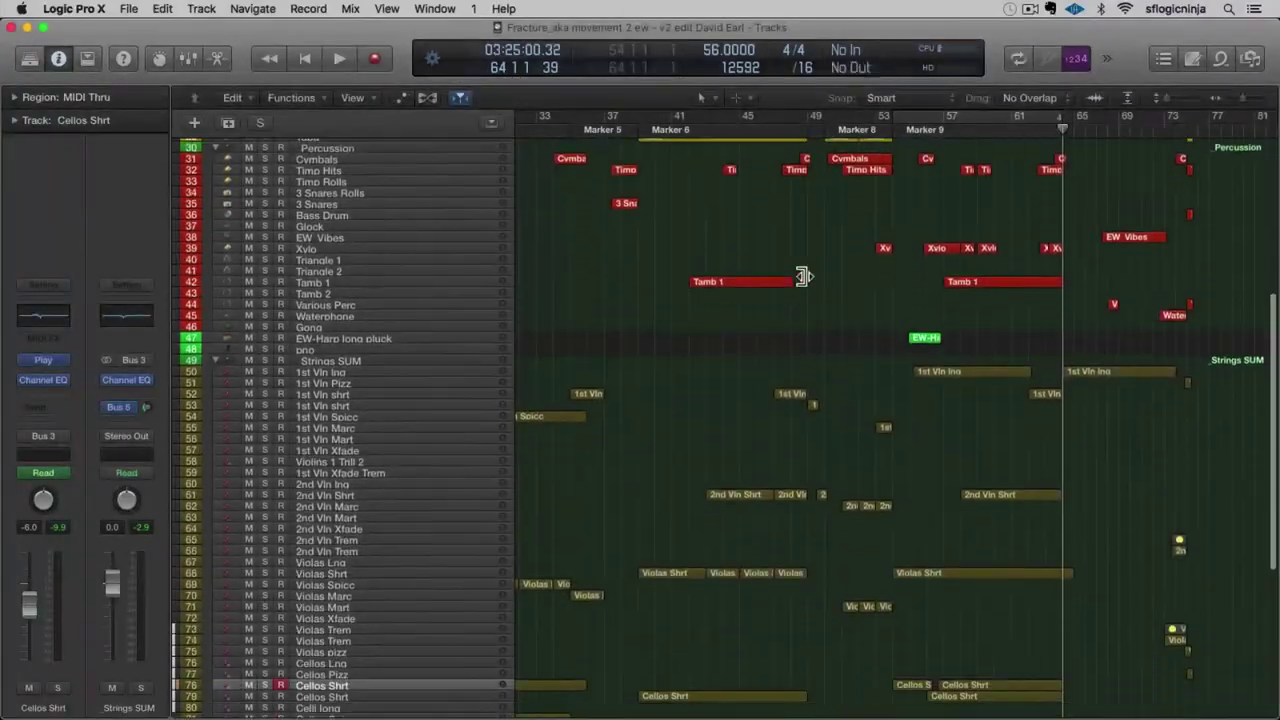
pyautogui.scroll(-6, 804, 275)
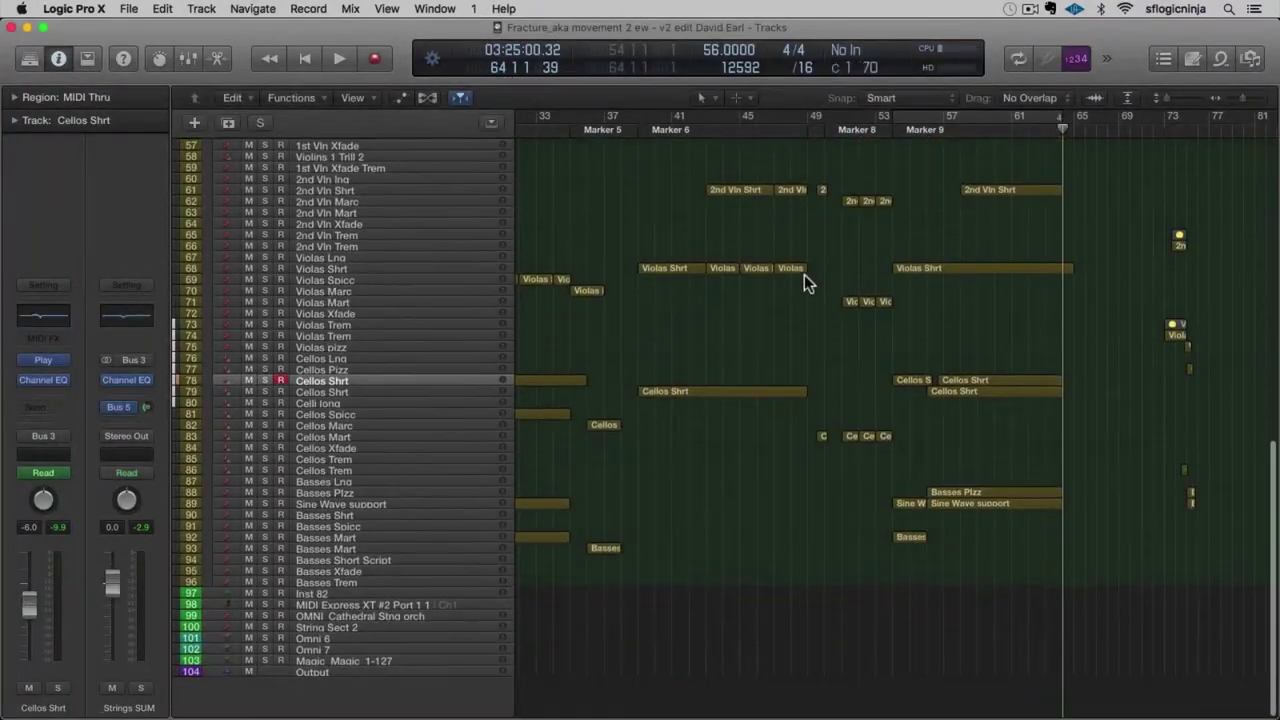
pyautogui.scroll(15, 804, 276)
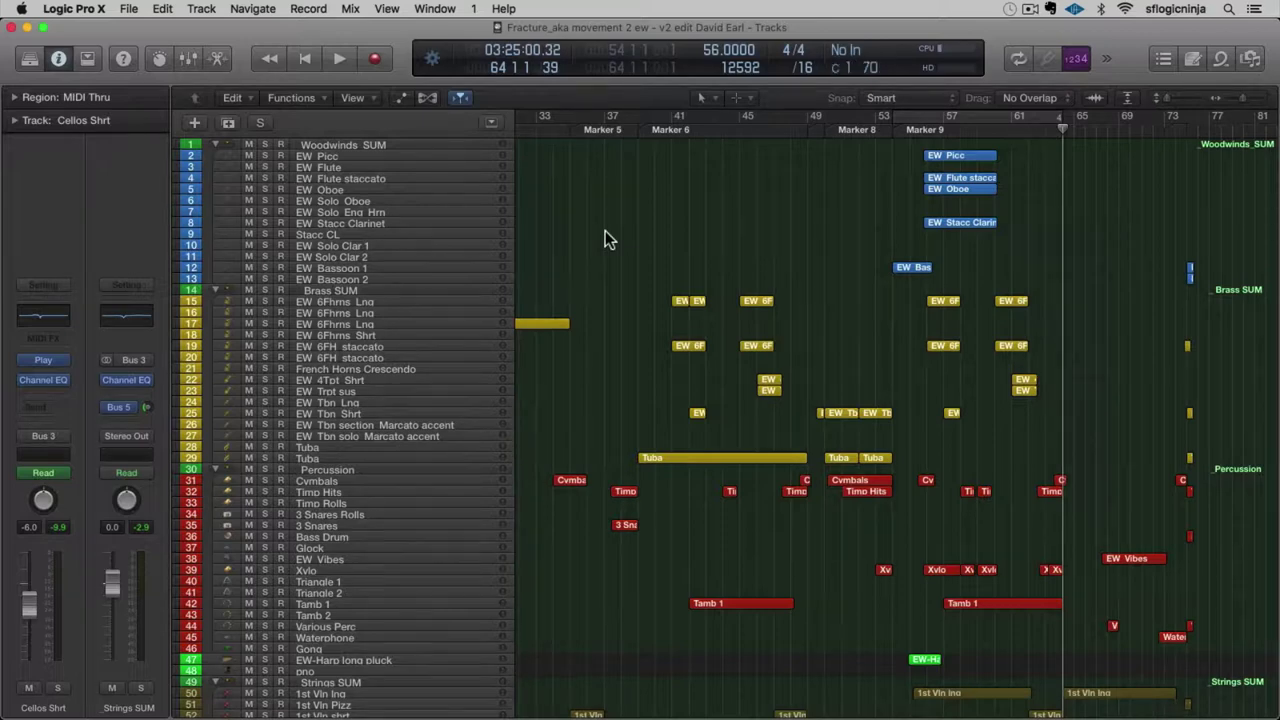
# Step: Open the Cellos Shrt track's Play instrument and find the EW Symphonic Orchestra libraries in its browser
pyautogui.click(43, 363)
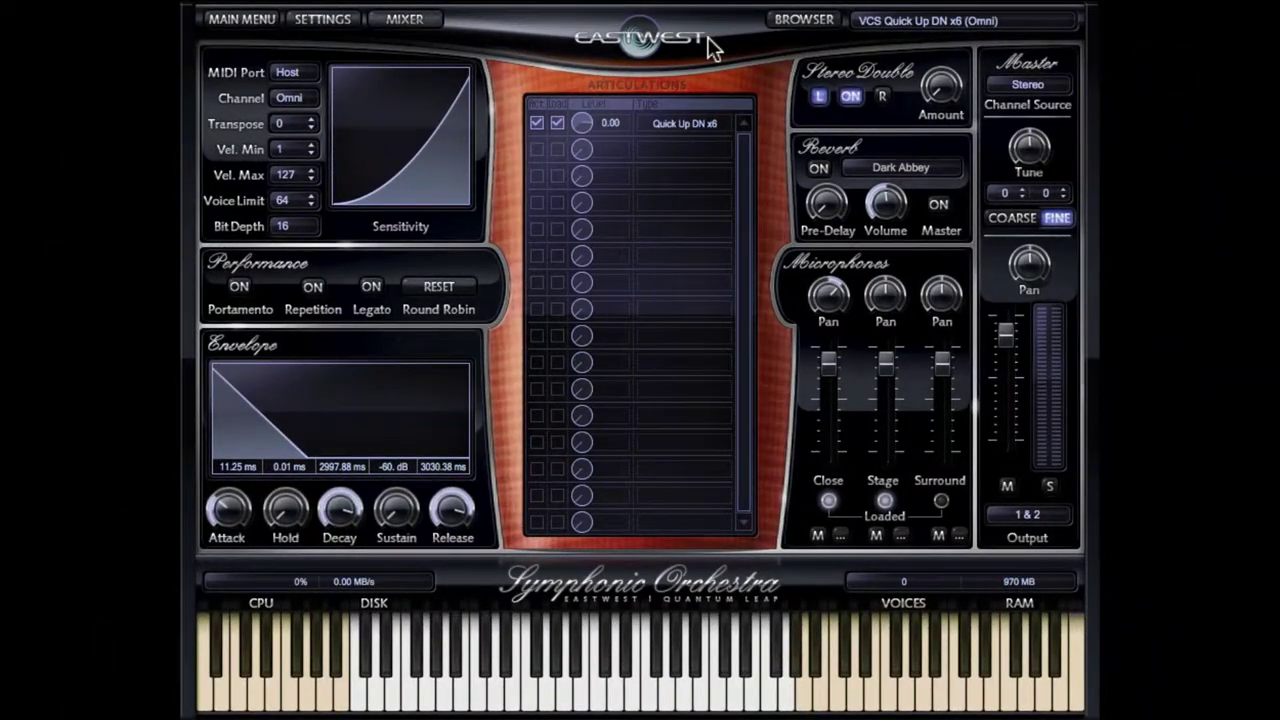
pyautogui.click(814, 22)
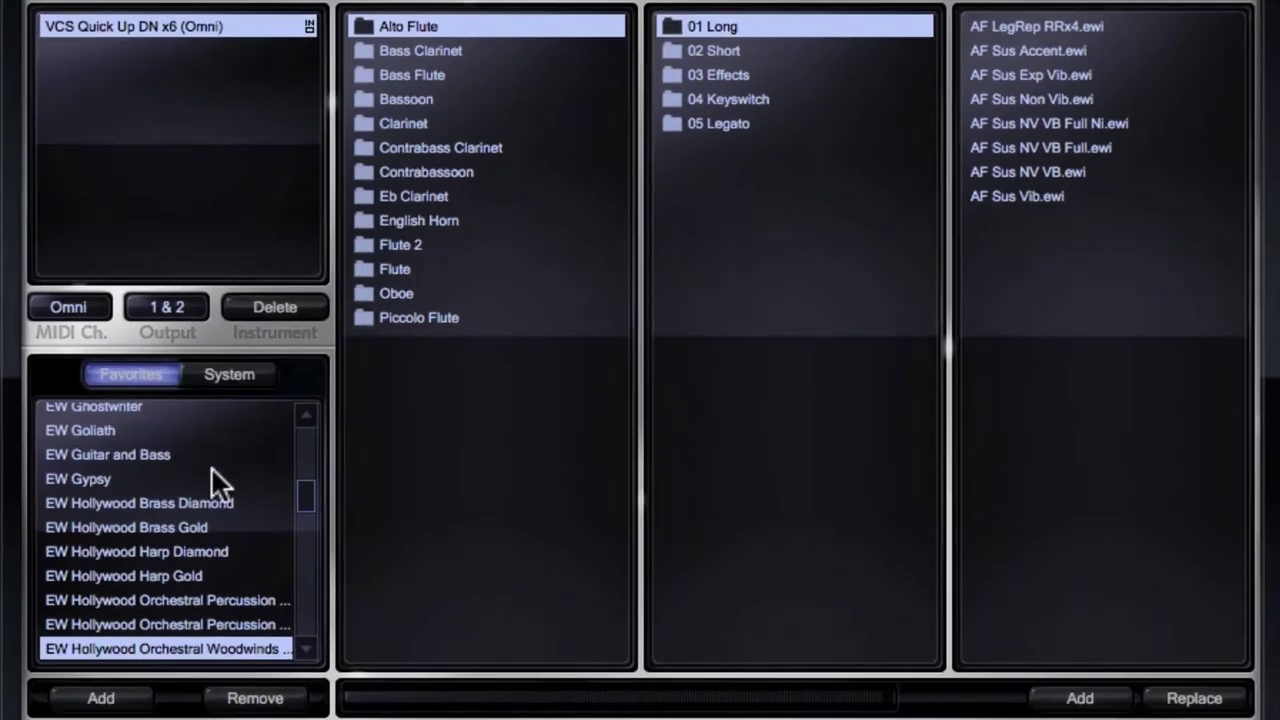
pyautogui.scroll(-7, 186, 544)
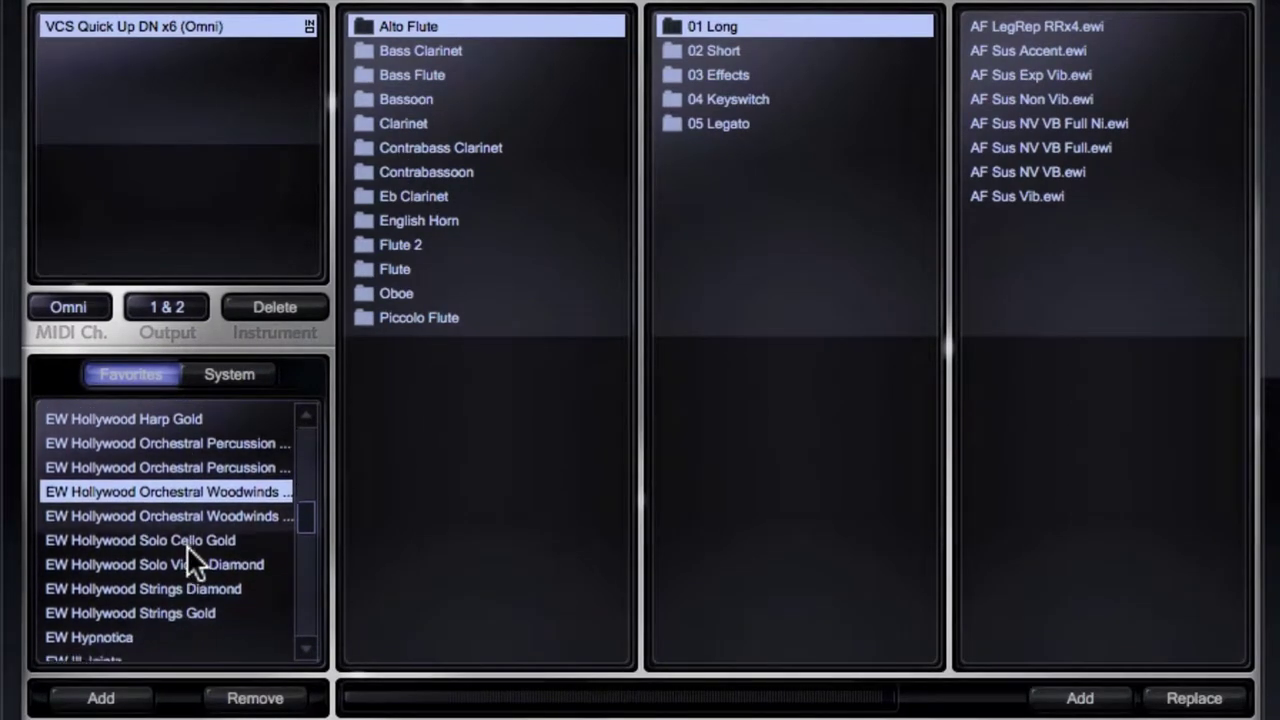
pyautogui.scroll(-20, 186, 544)
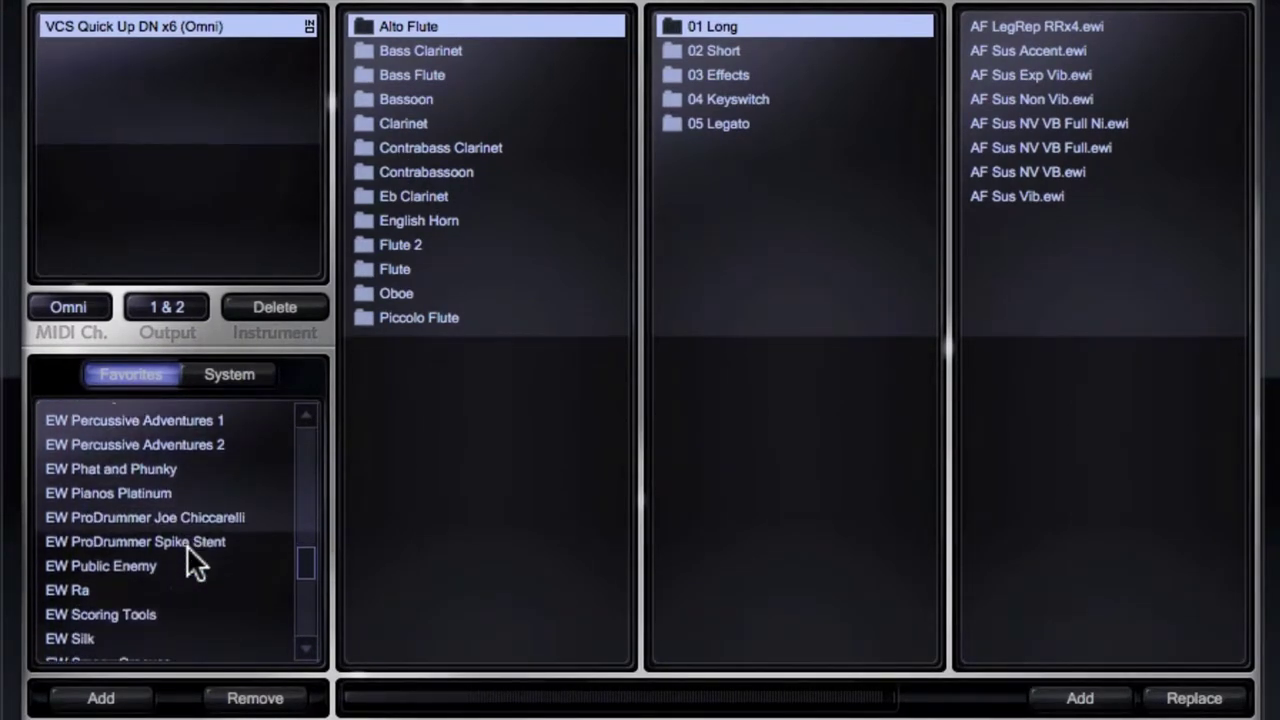
pyautogui.scroll(-9, 187, 550)
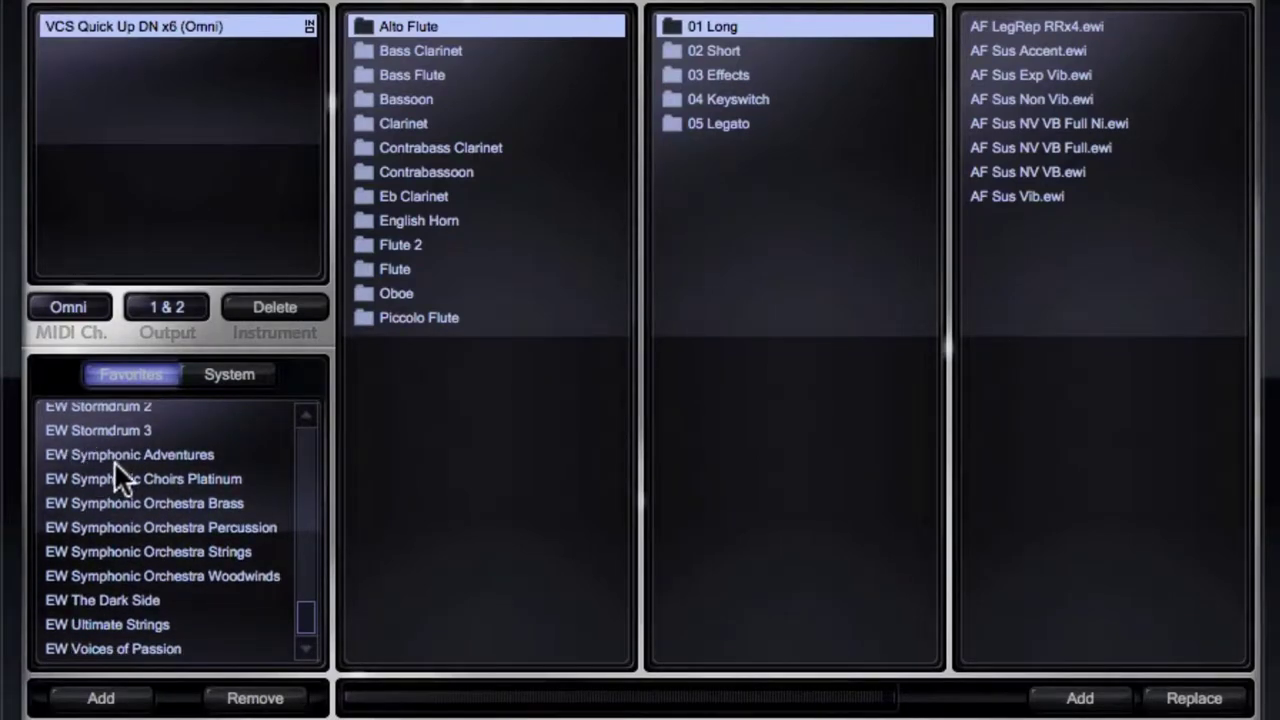
# Step: View the instrument folders of the EW Symphonic Orchestra Brass, Percussion, Strings and Woodwinds libraries in turn
pyautogui.click(194, 503)
pyautogui.click(208, 527)
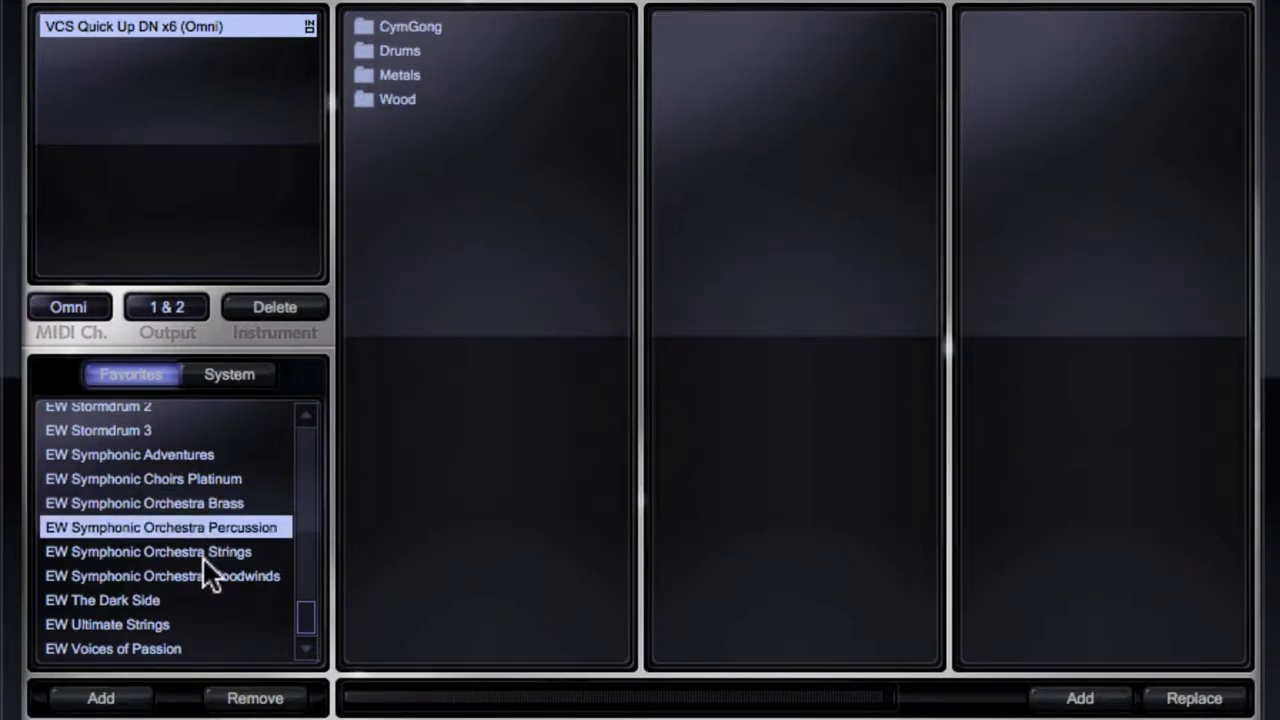
pyautogui.click(203, 555)
pyautogui.click(207, 578)
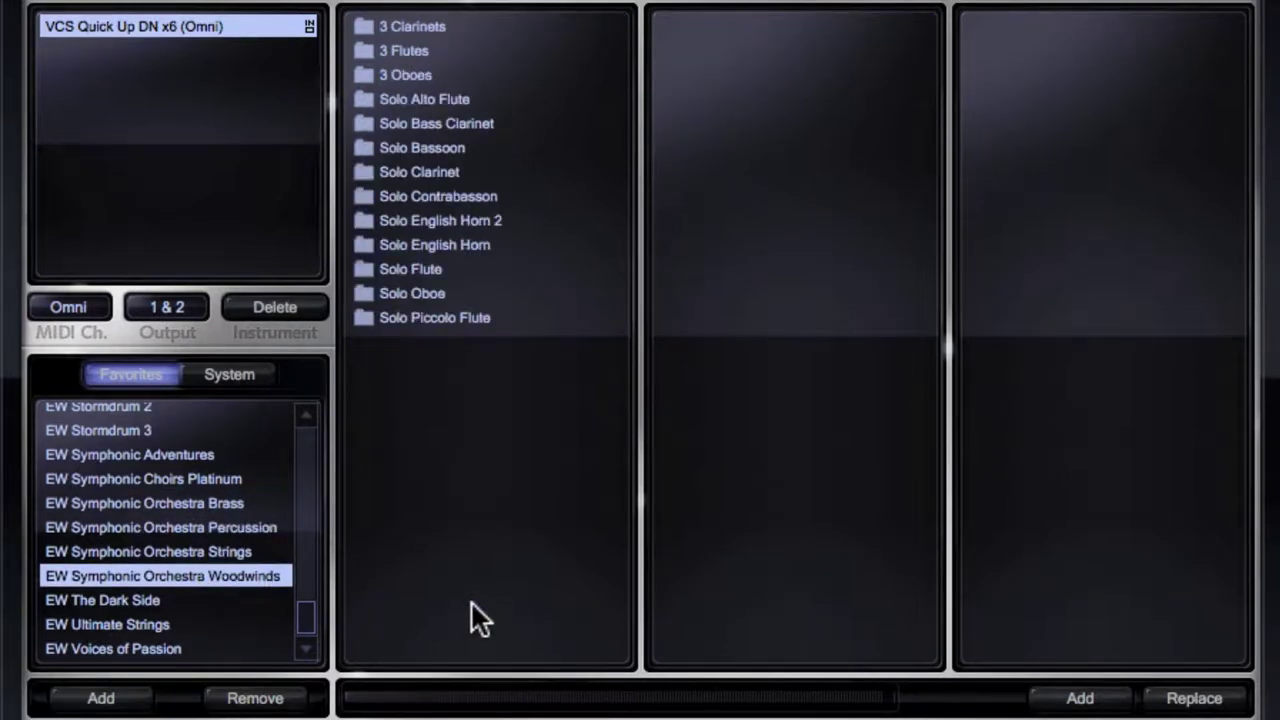
# Step: Examine the patches in the 2 Trumpets articulation folders of EW Symphonic Orchestra Brass, from Long through Old Keysw
pyautogui.click(180, 503)
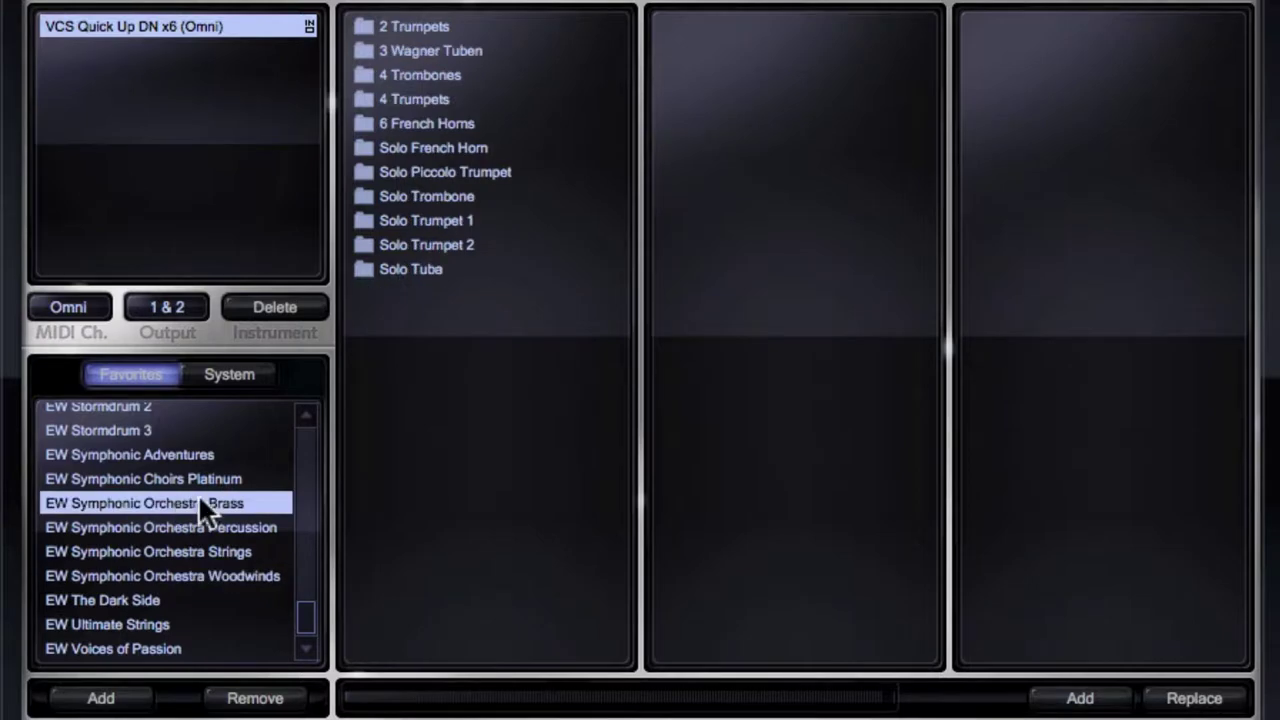
pyautogui.click(436, 24)
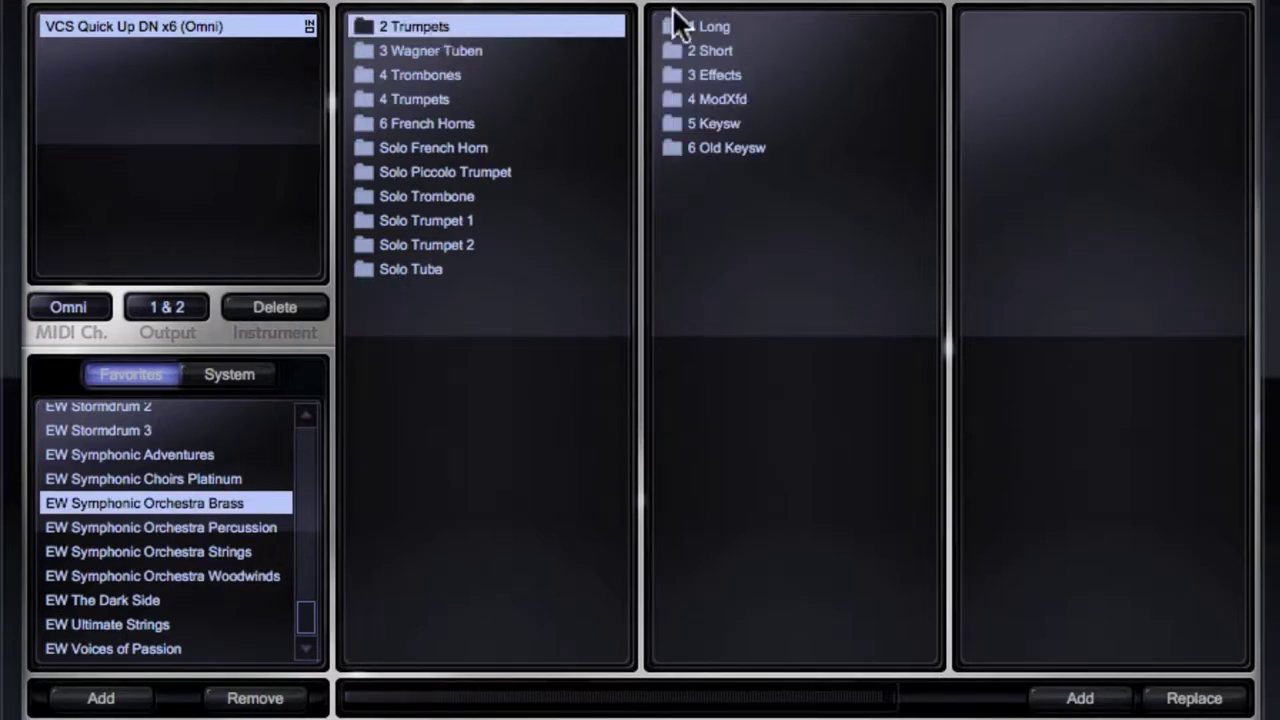
pyautogui.click(726, 26)
pyautogui.click(723, 46)
pyautogui.click(723, 72)
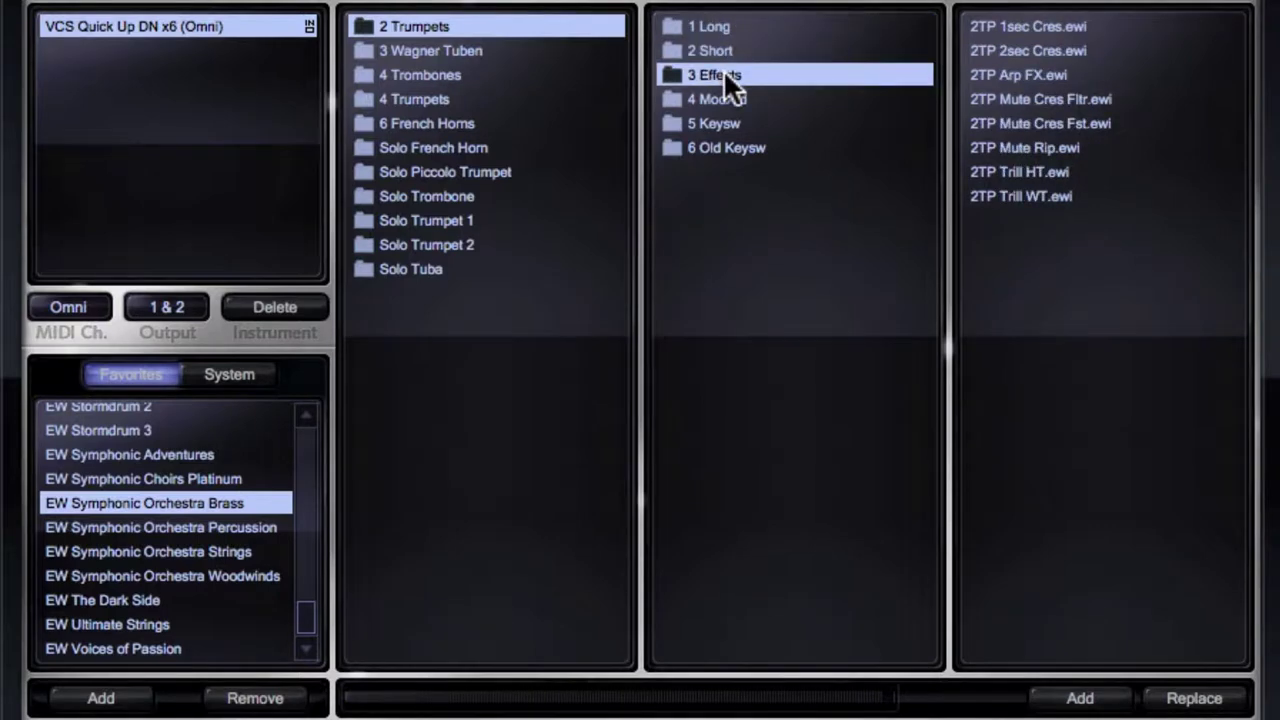
pyautogui.click(740, 99)
pyautogui.click(745, 124)
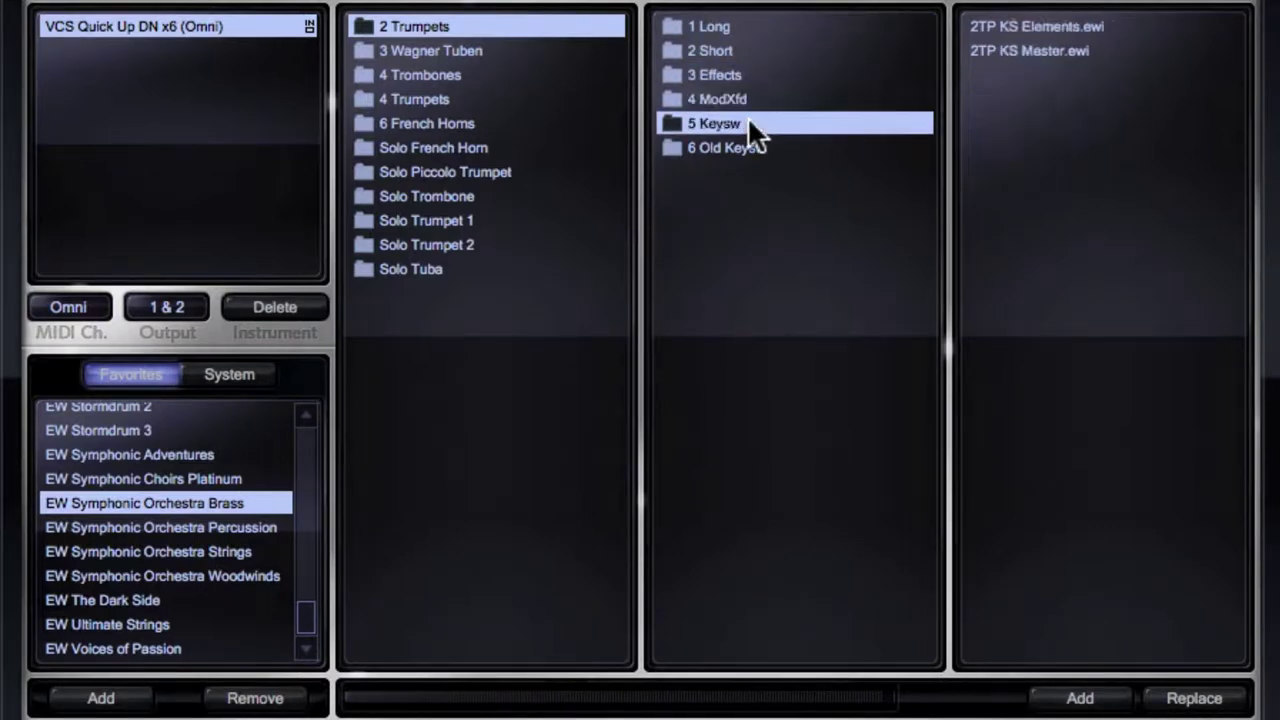
pyautogui.click(756, 147)
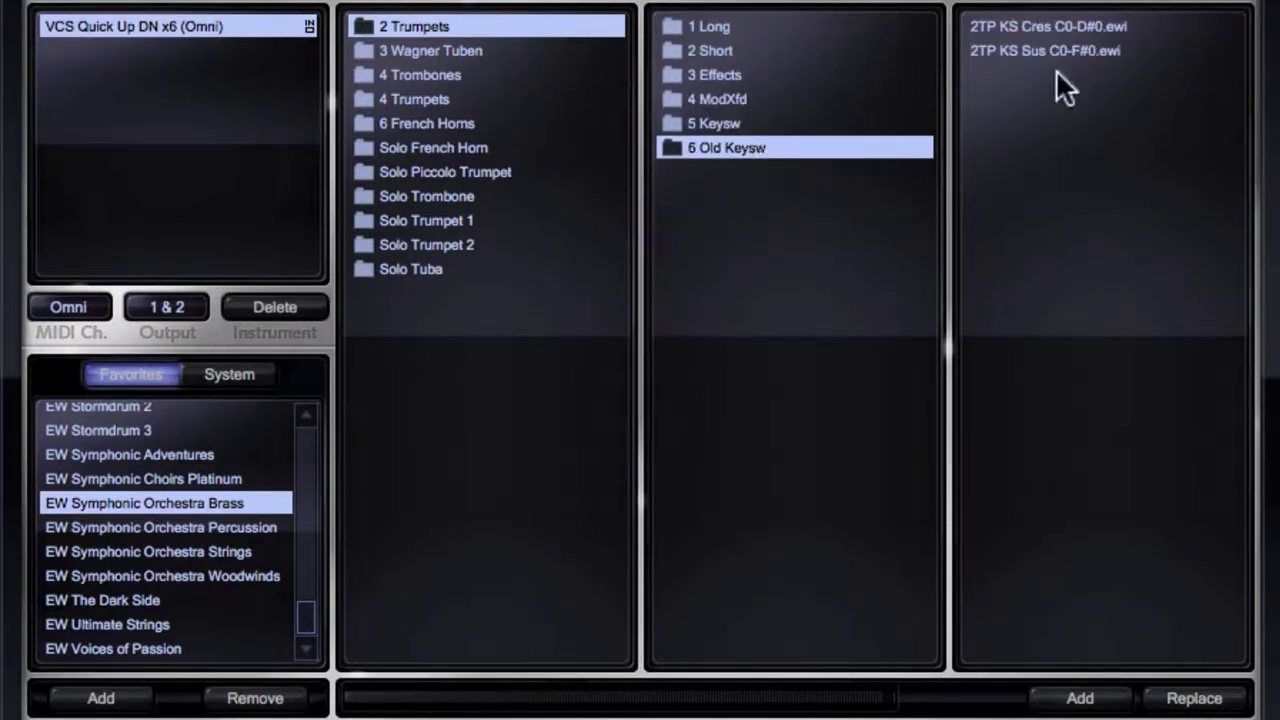
pyautogui.click(724, 123)
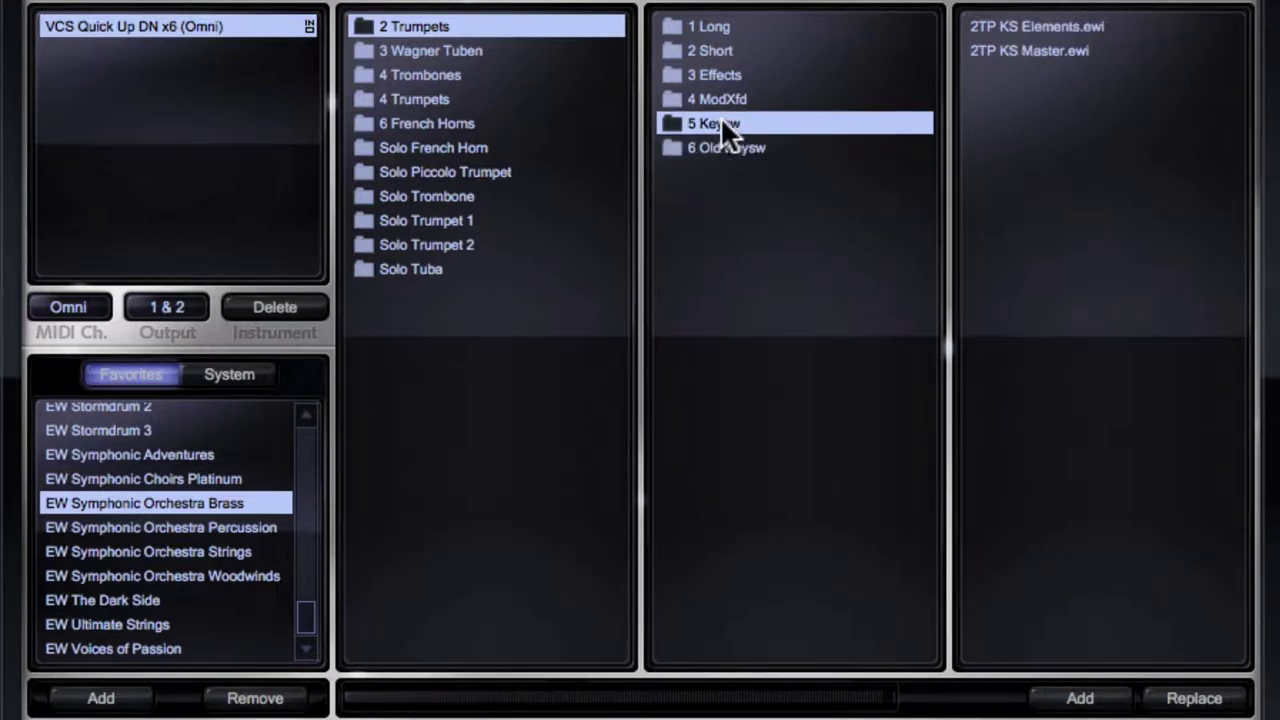
# Step: Examine the patches in the CymGong, Drums, Metals and Wood folders of EW Symphonic Orchestra Percussion
pyautogui.click(181, 527)
pyautogui.click(447, 35)
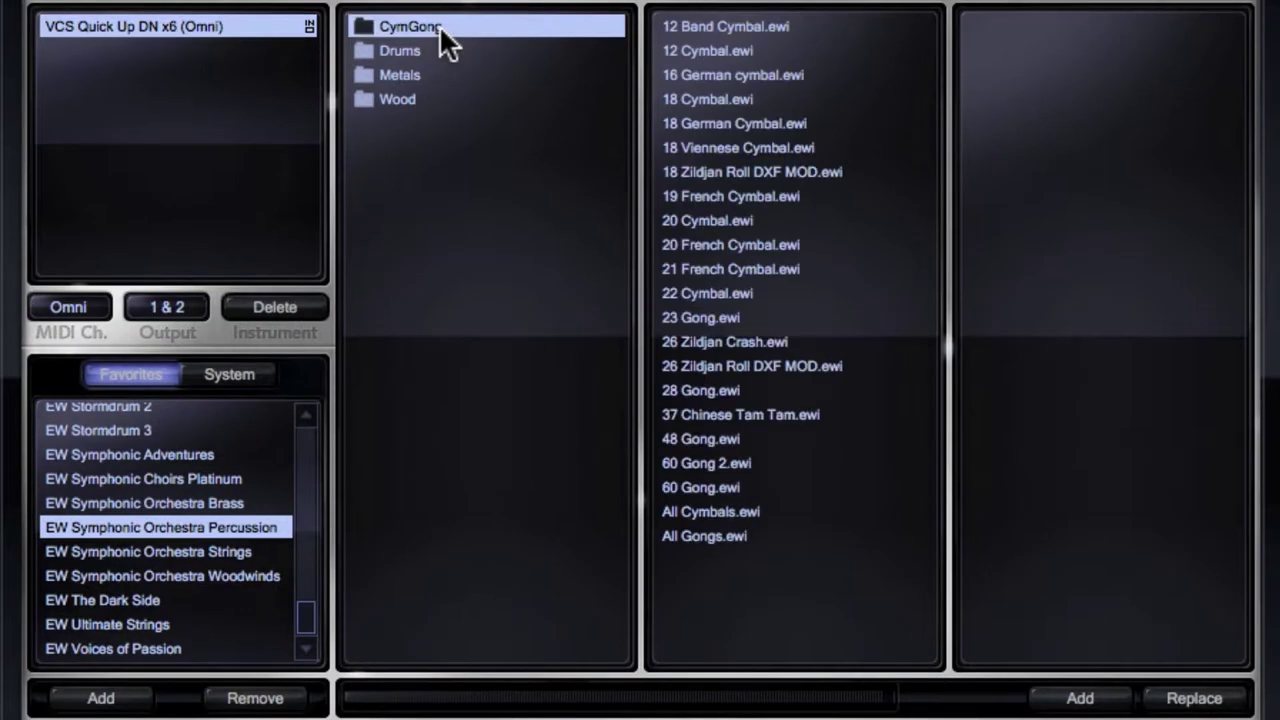
pyautogui.click(419, 51)
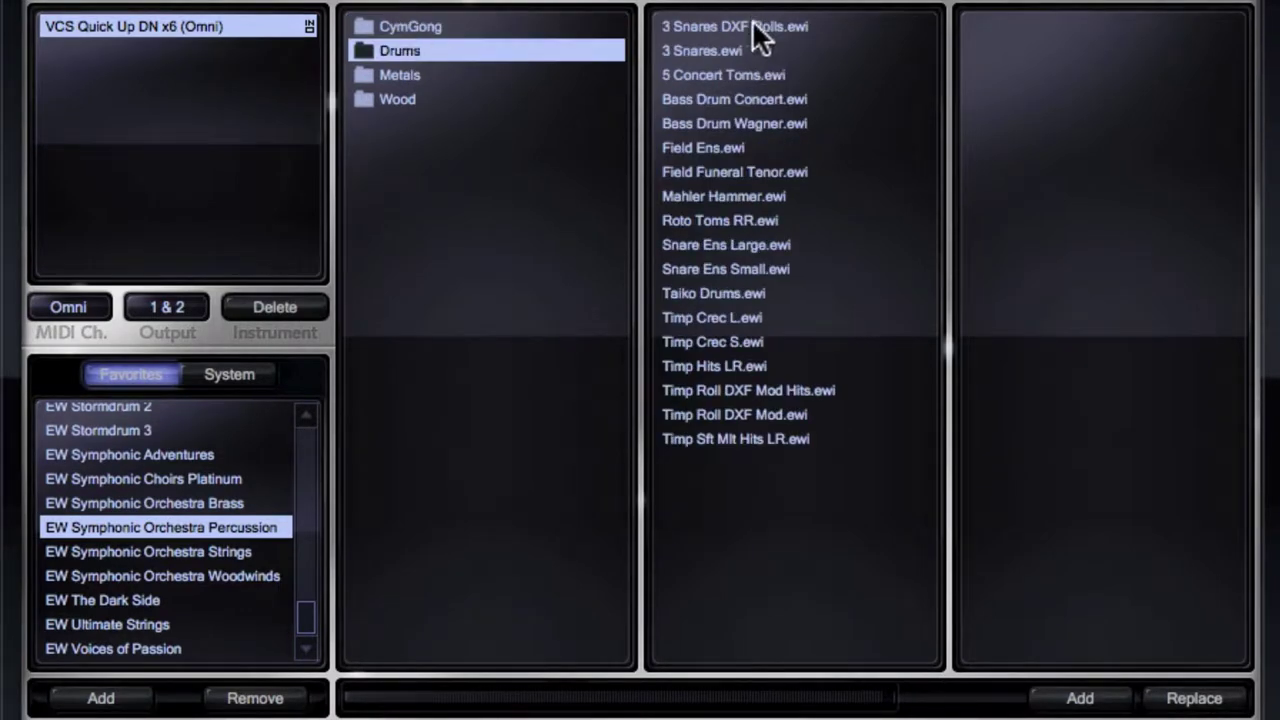
pyautogui.click(390, 72)
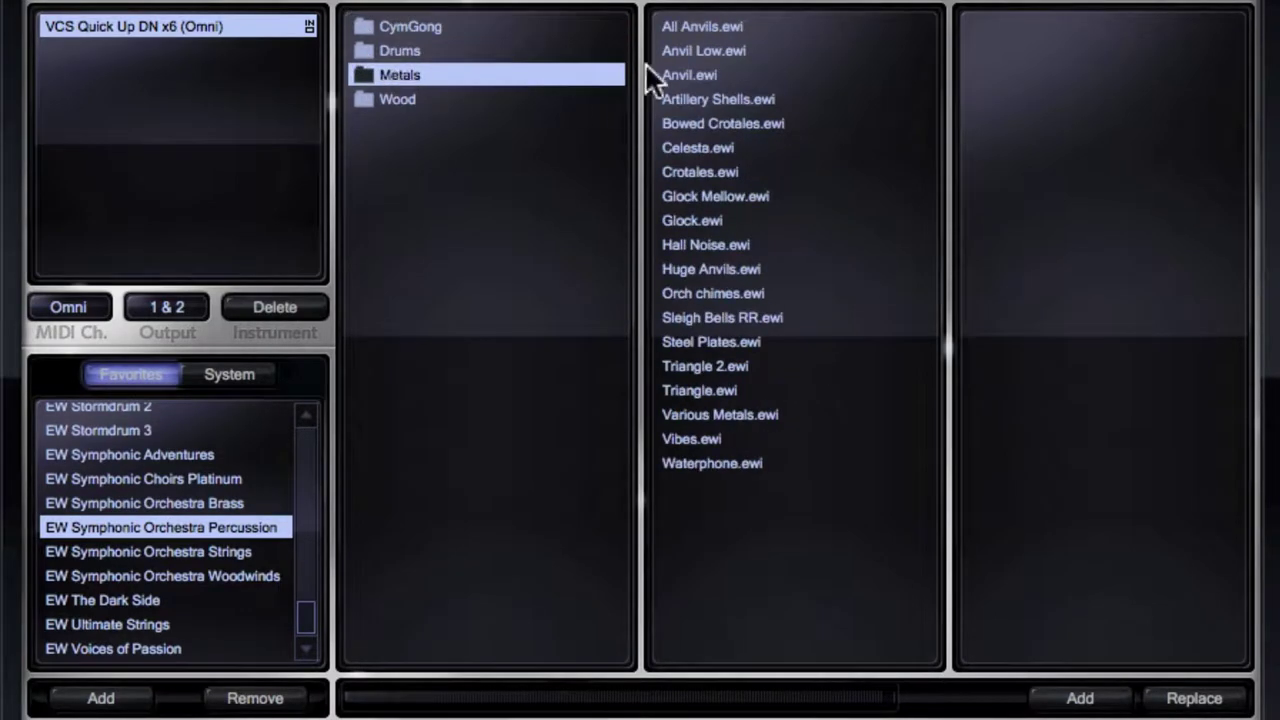
pyautogui.click(409, 98)
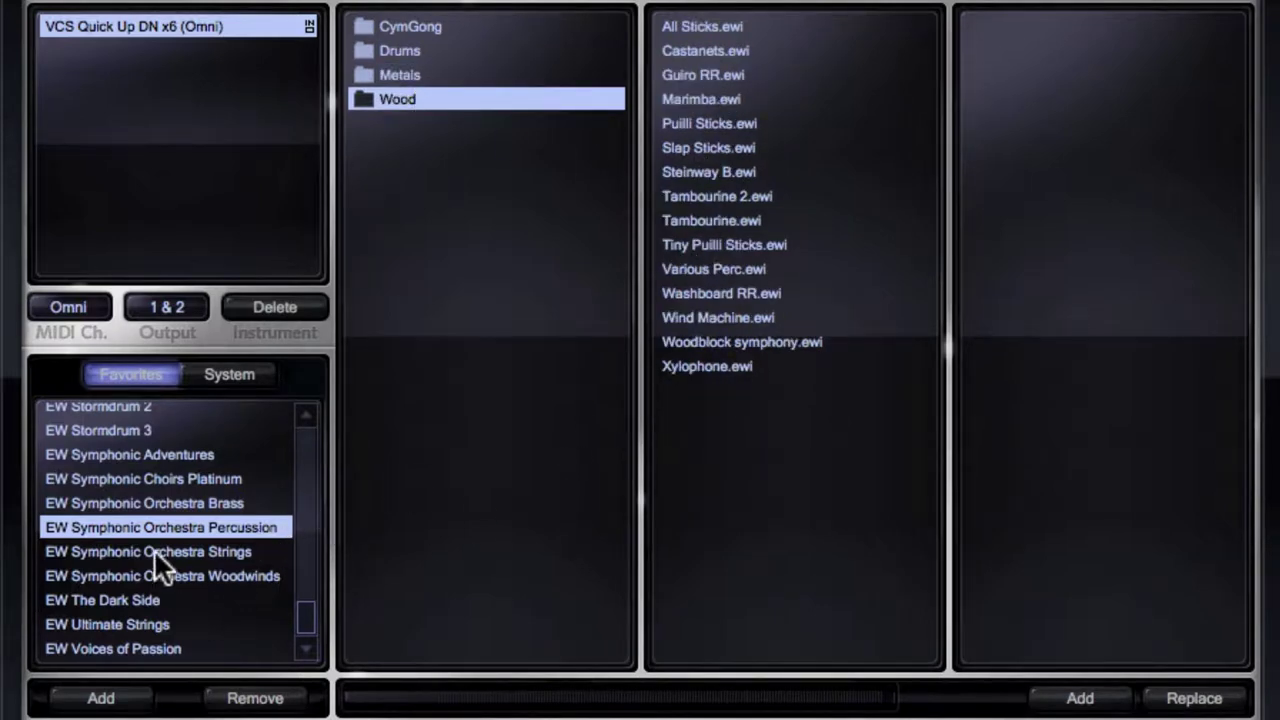
# Step: Examine EW Symphonic Orchestra Strings, viewing Large String Ens, Solo Cello and the Long patches of 3 Cellos and 9 Double Basses
pyautogui.click(193, 551)
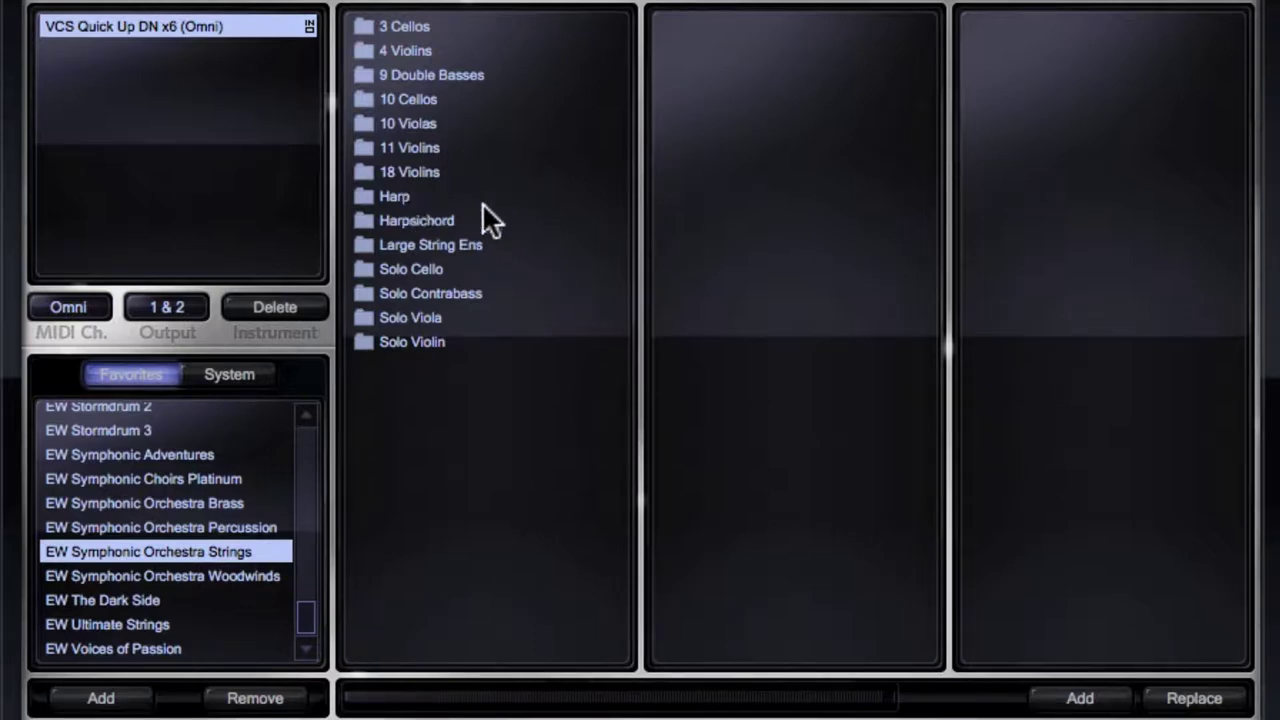
pyautogui.click(445, 246)
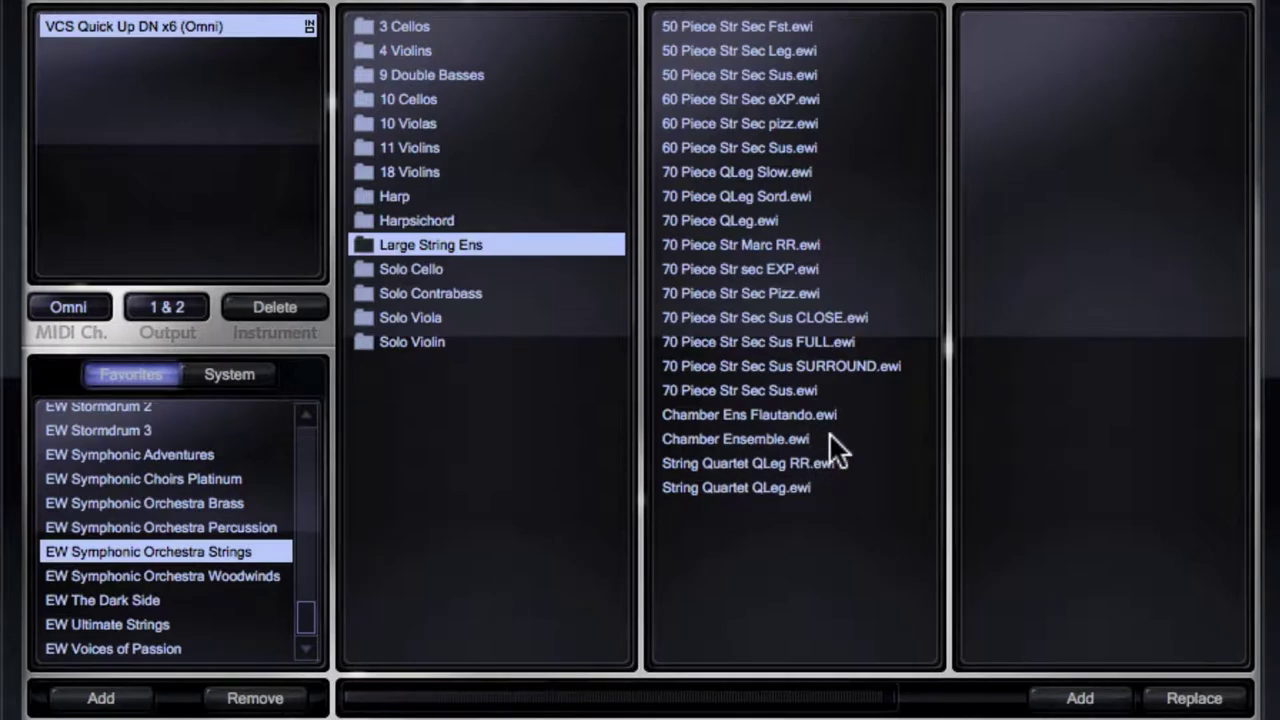
pyautogui.click(481, 268)
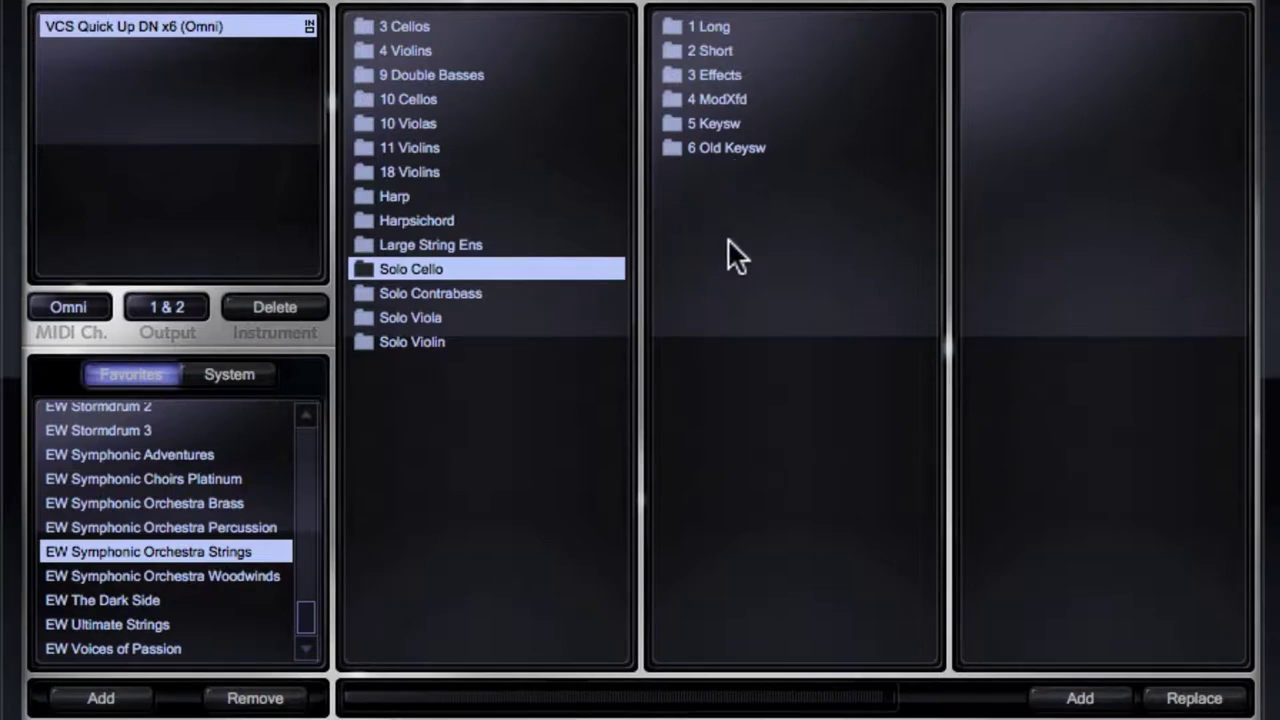
pyautogui.click(740, 28)
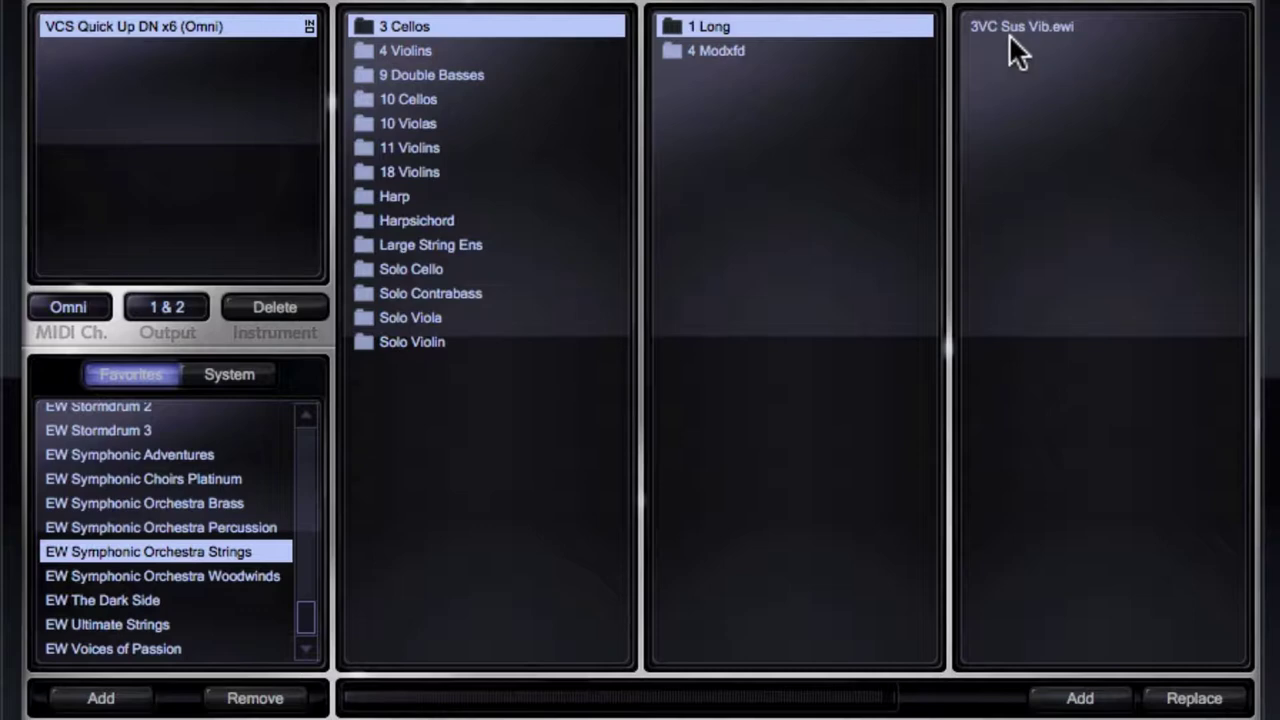
pyautogui.click(449, 72)
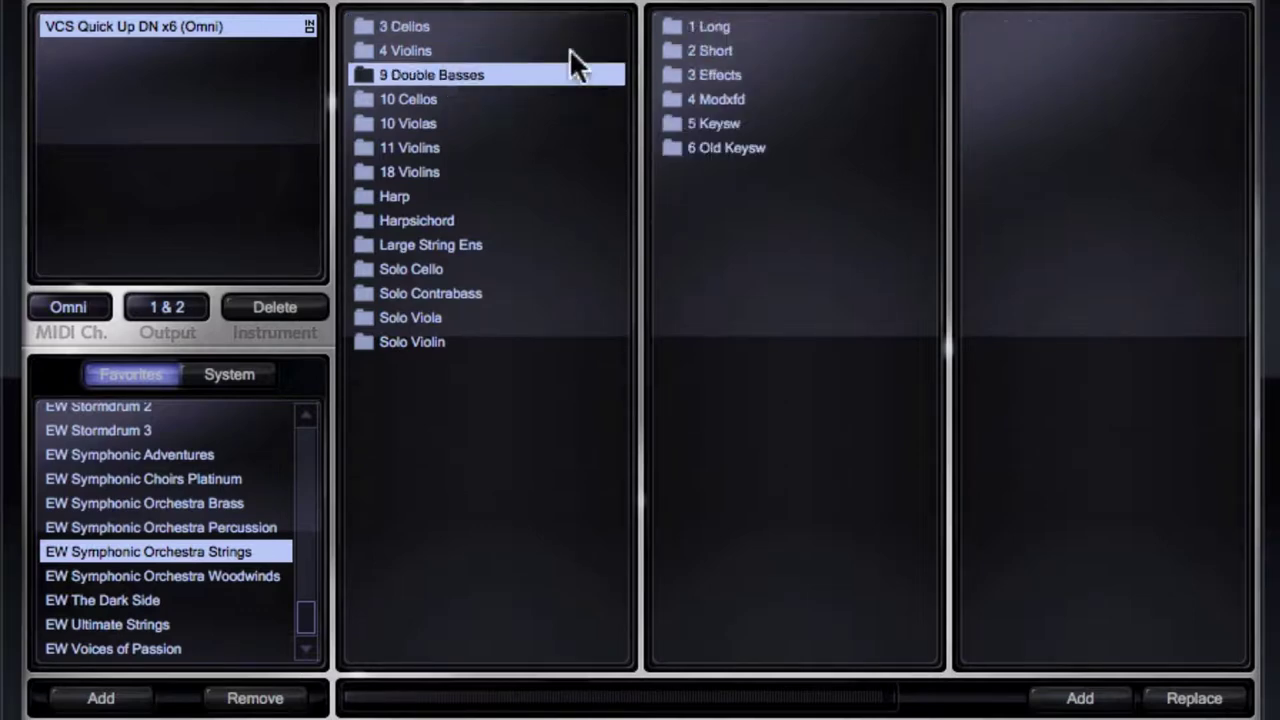
pyautogui.click(676, 28)
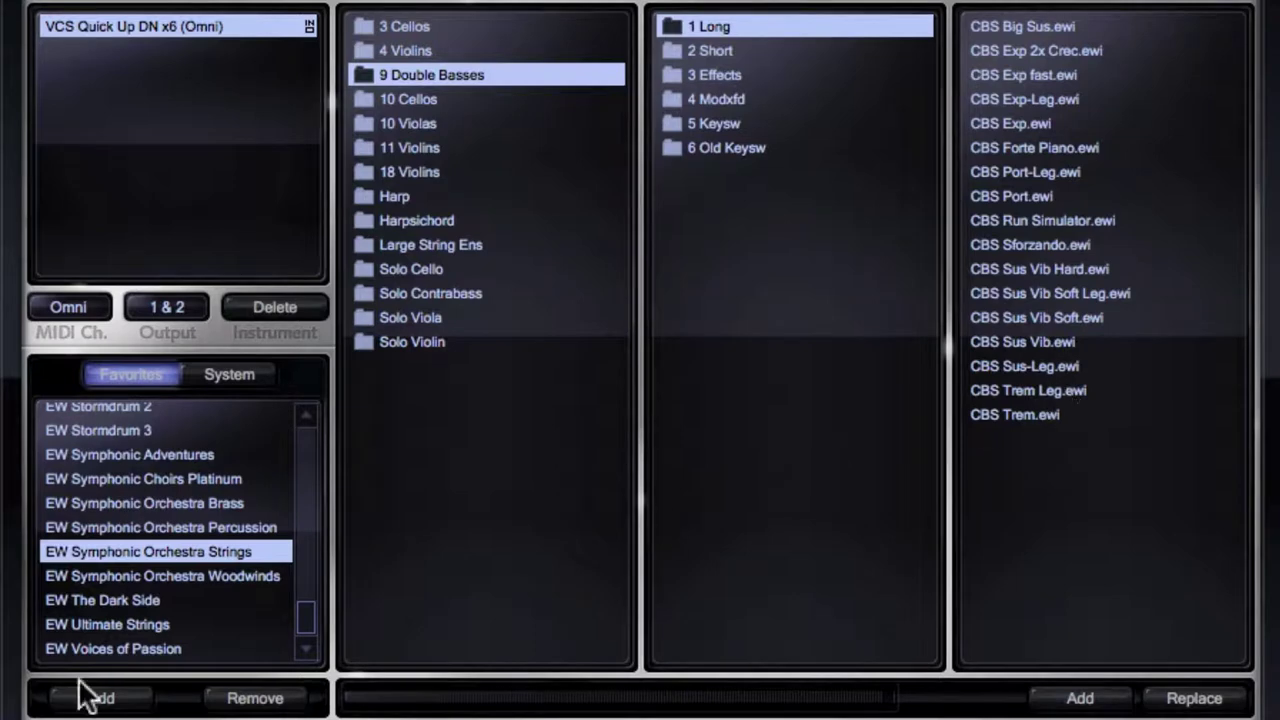
# Step: View the articulation folders of 3 Wagner Tuben, 4 Trombones, 4 Trumpets and 6 French Horns in EW Symphonic Orchestra Brass
pyautogui.click(208, 502)
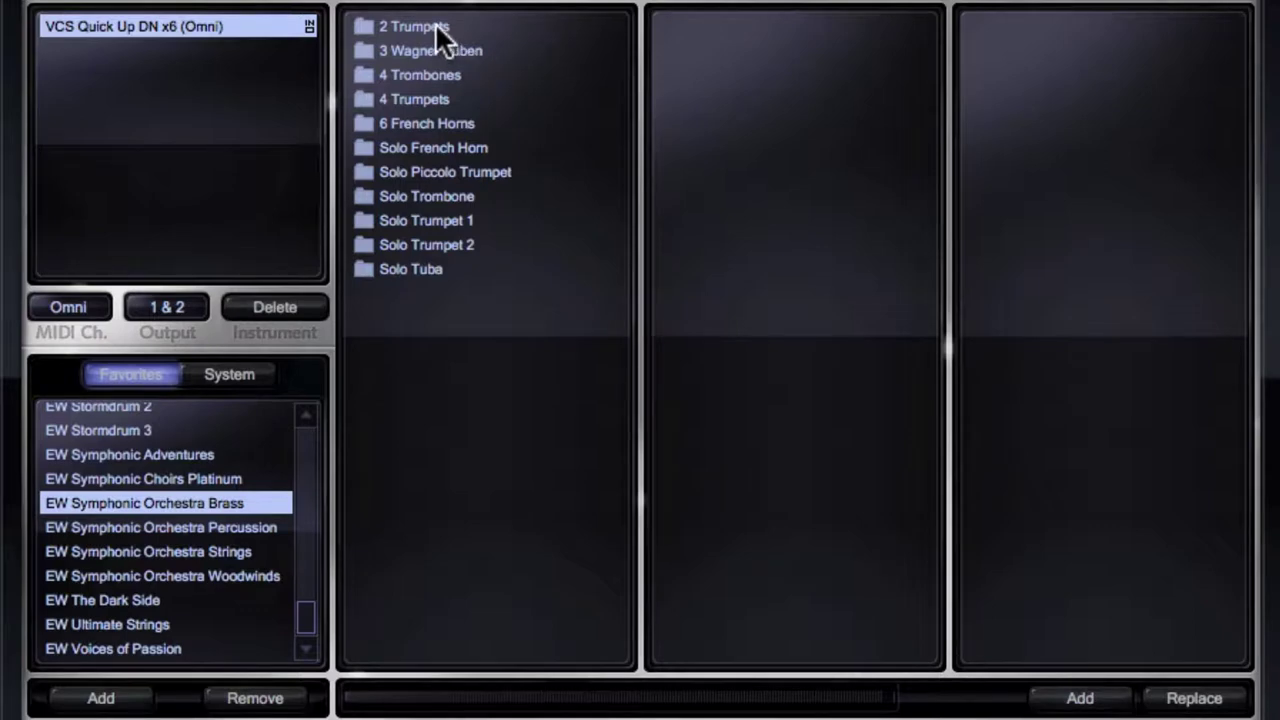
pyautogui.click(452, 52)
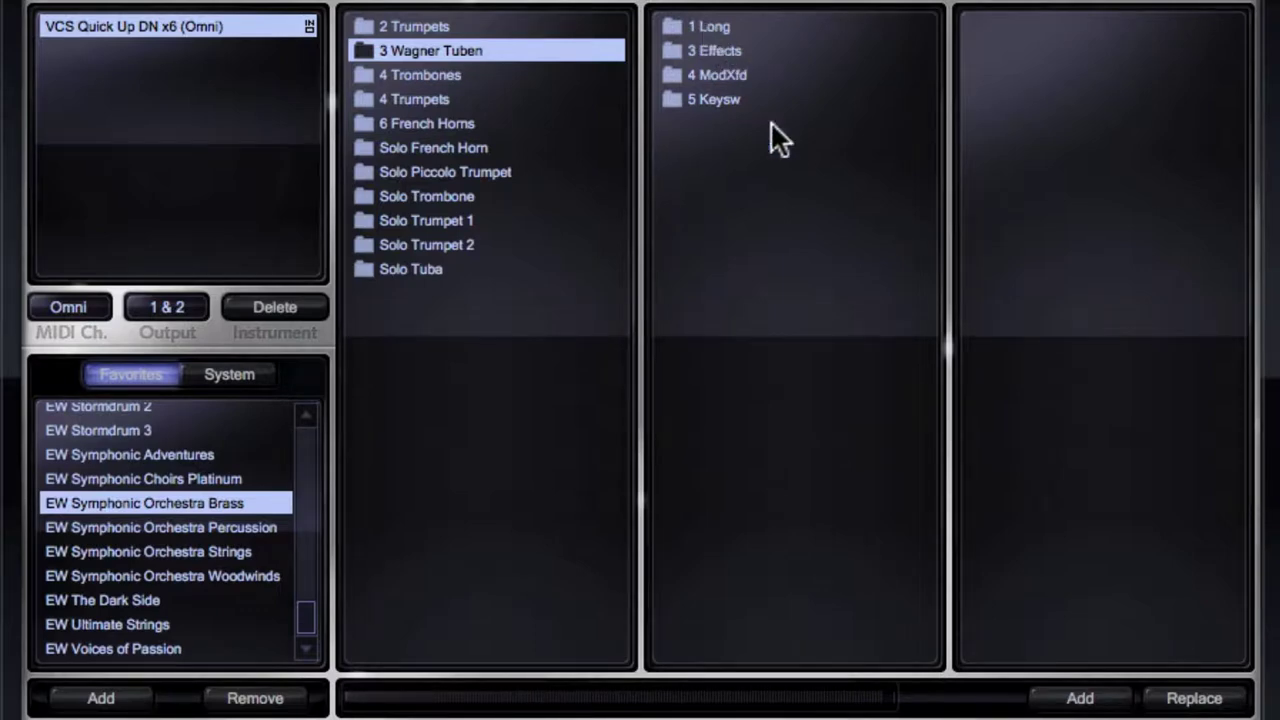
pyautogui.click(434, 75)
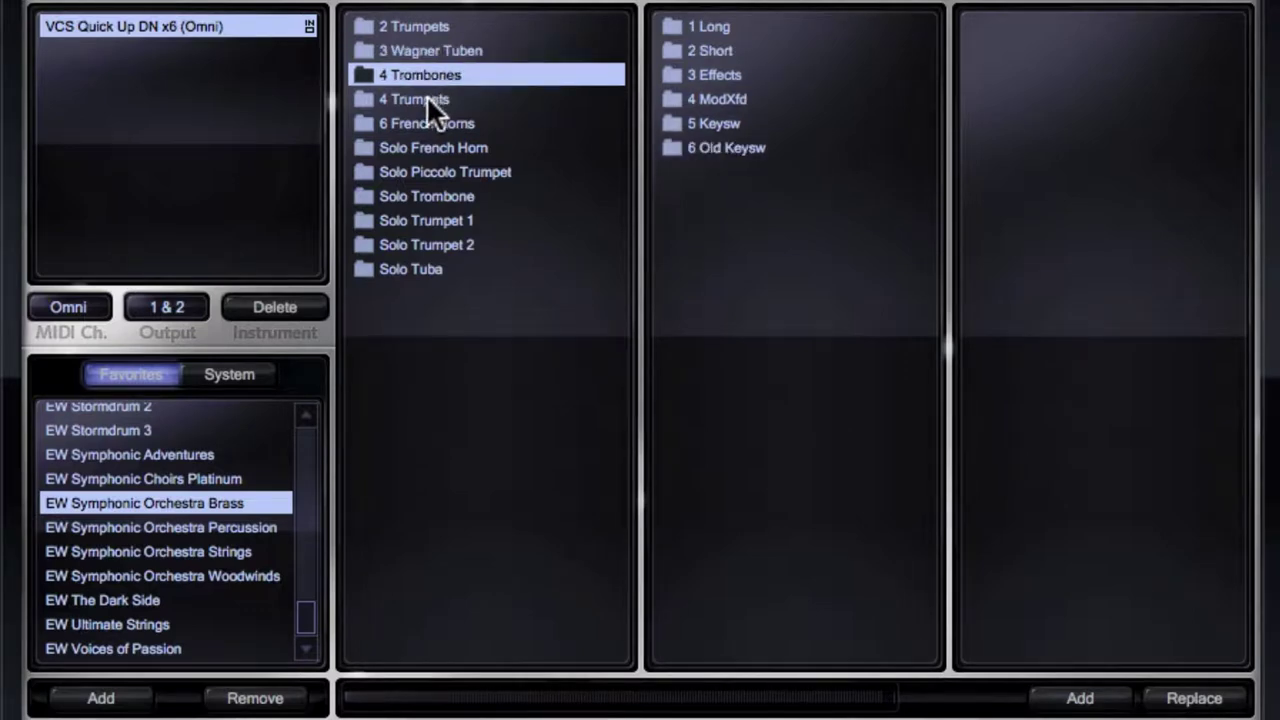
pyautogui.click(430, 97)
pyautogui.click(436, 123)
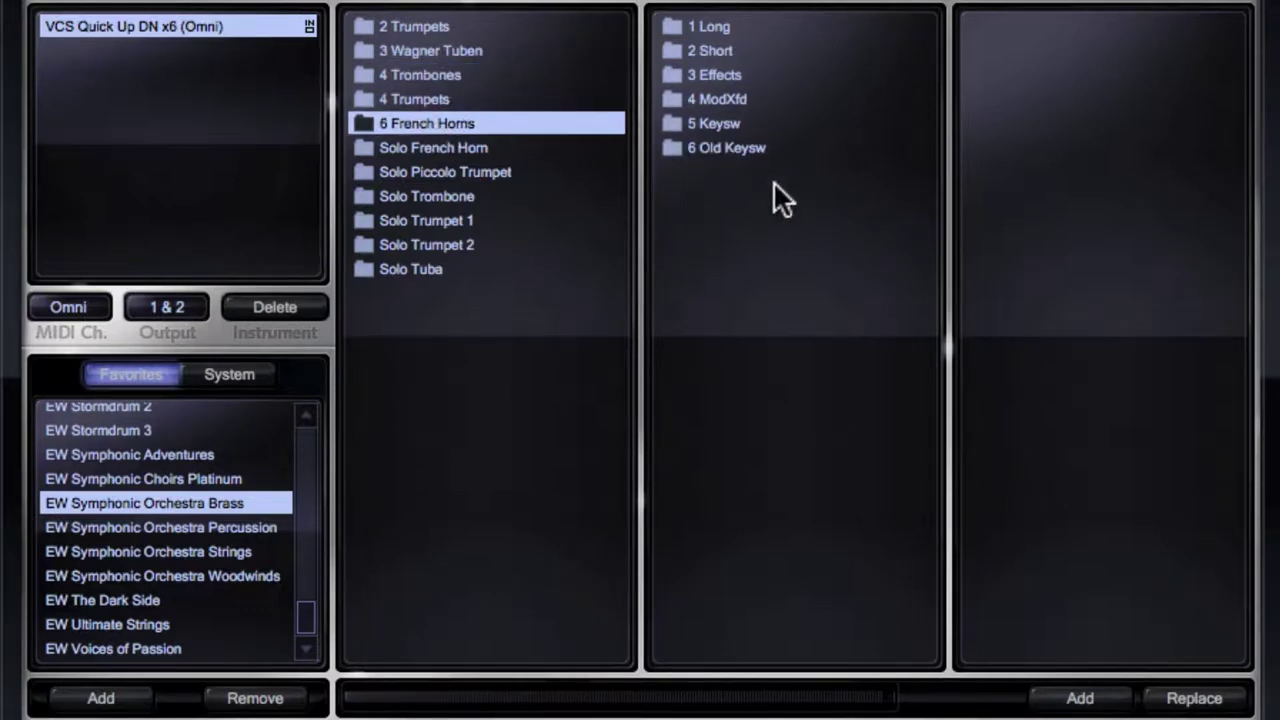
# Step: View the articulation folders of Solo French Horn in EW Symphonic Orchestra Brass and of 3 Clarinets, 3 Flutes and 3 Oboes in Woodwinds
pyautogui.click(445, 150)
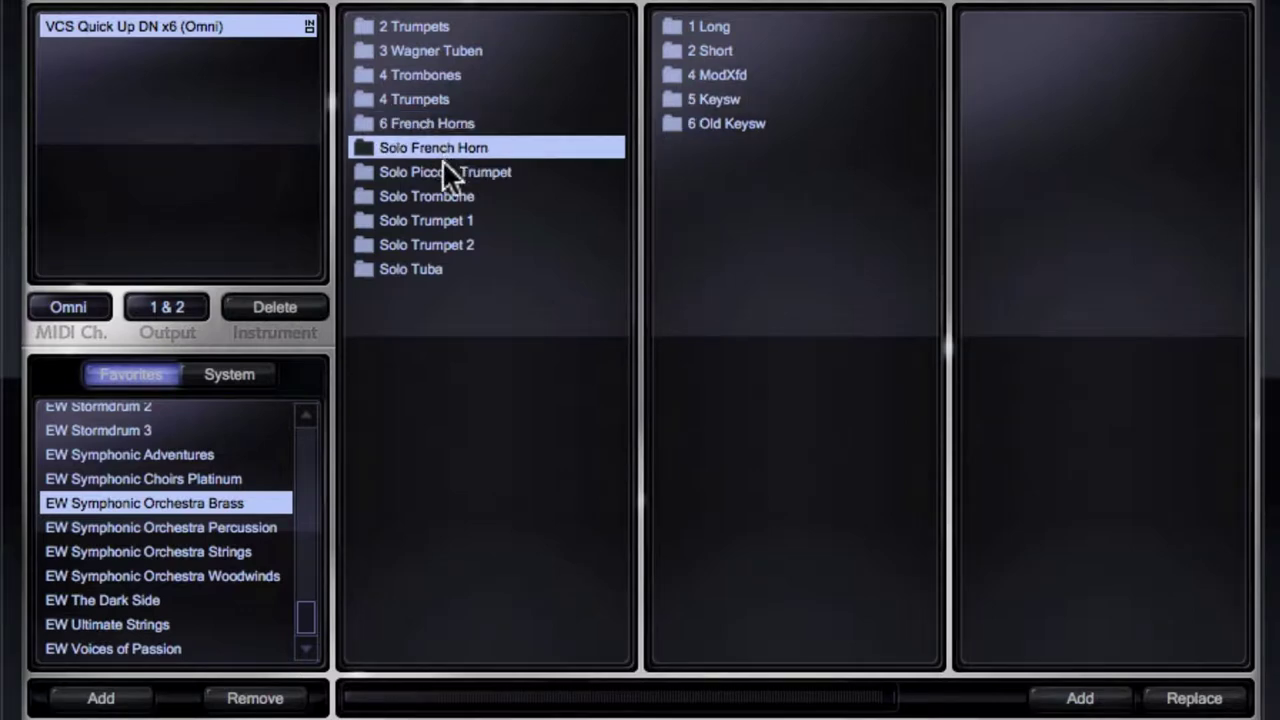
pyautogui.click(233, 578)
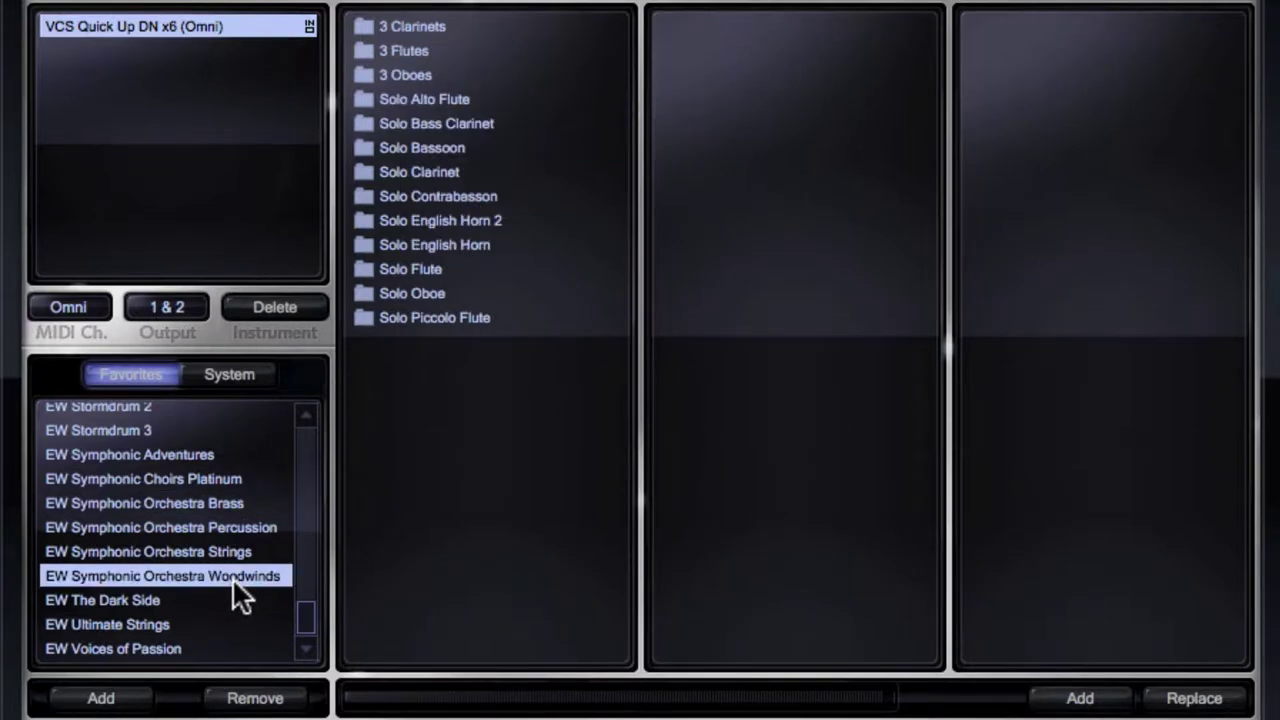
pyautogui.click(447, 27)
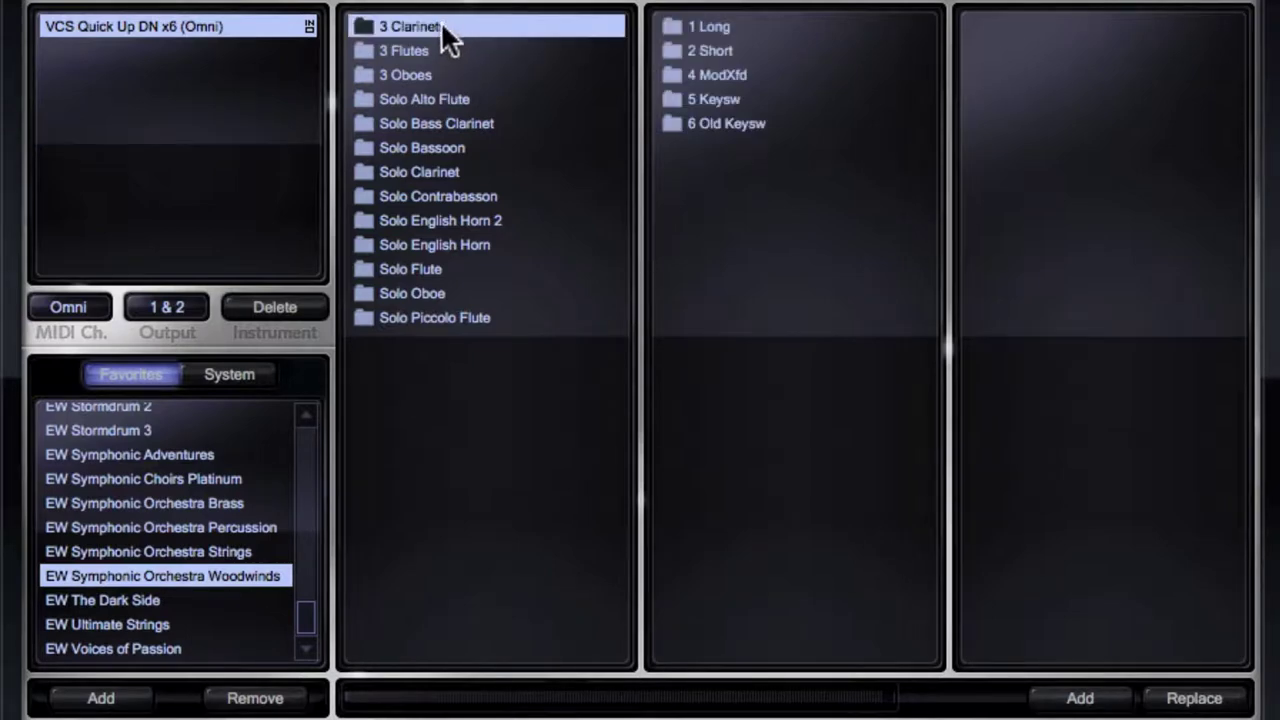
pyautogui.click(427, 50)
pyautogui.click(428, 74)
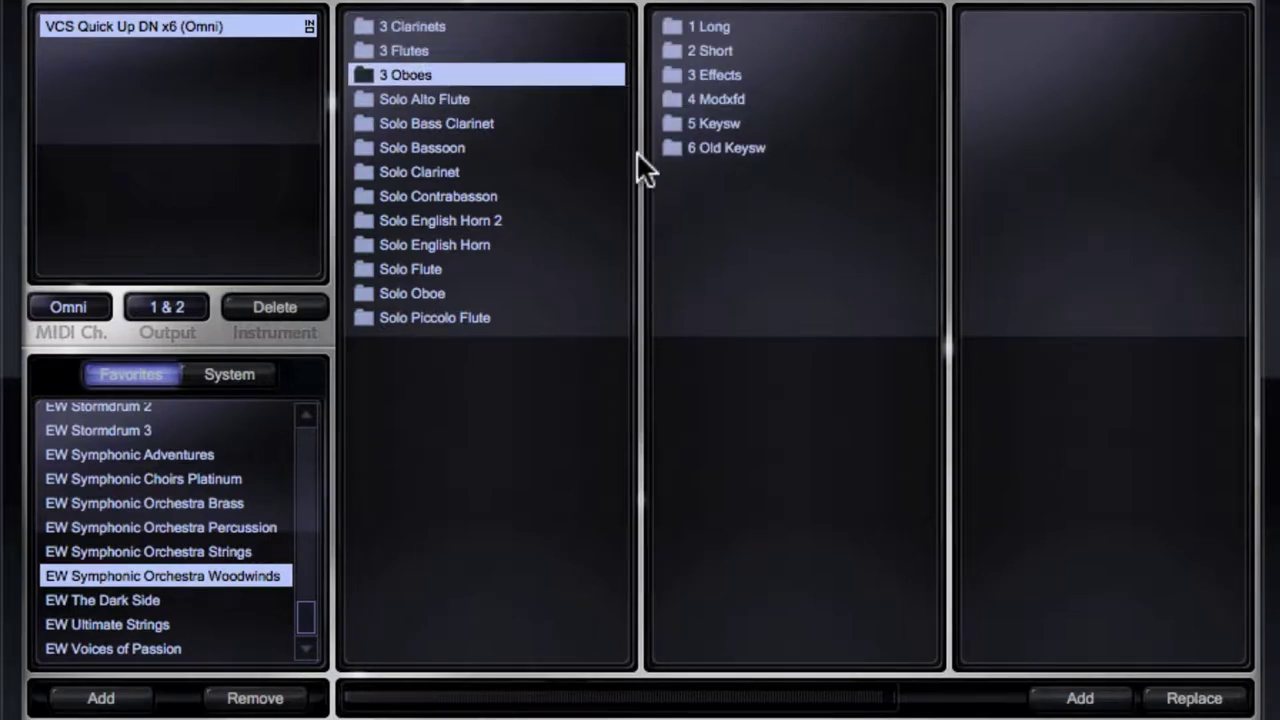
# Step: View the articulation folders of the solo woodwinds: Bassoon, Contrabasson, English Horn, Bass Clarinet, Oboe and Piccolo Flute
pyautogui.click(471, 142)
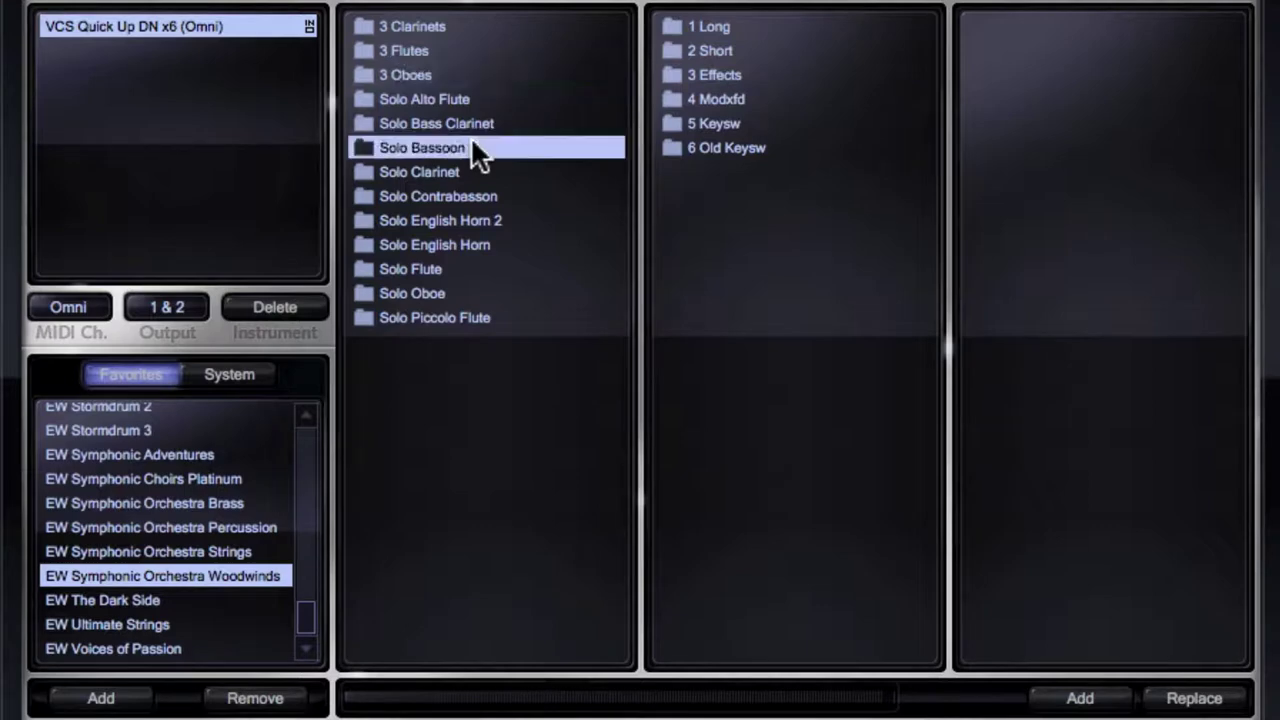
pyautogui.click(466, 196)
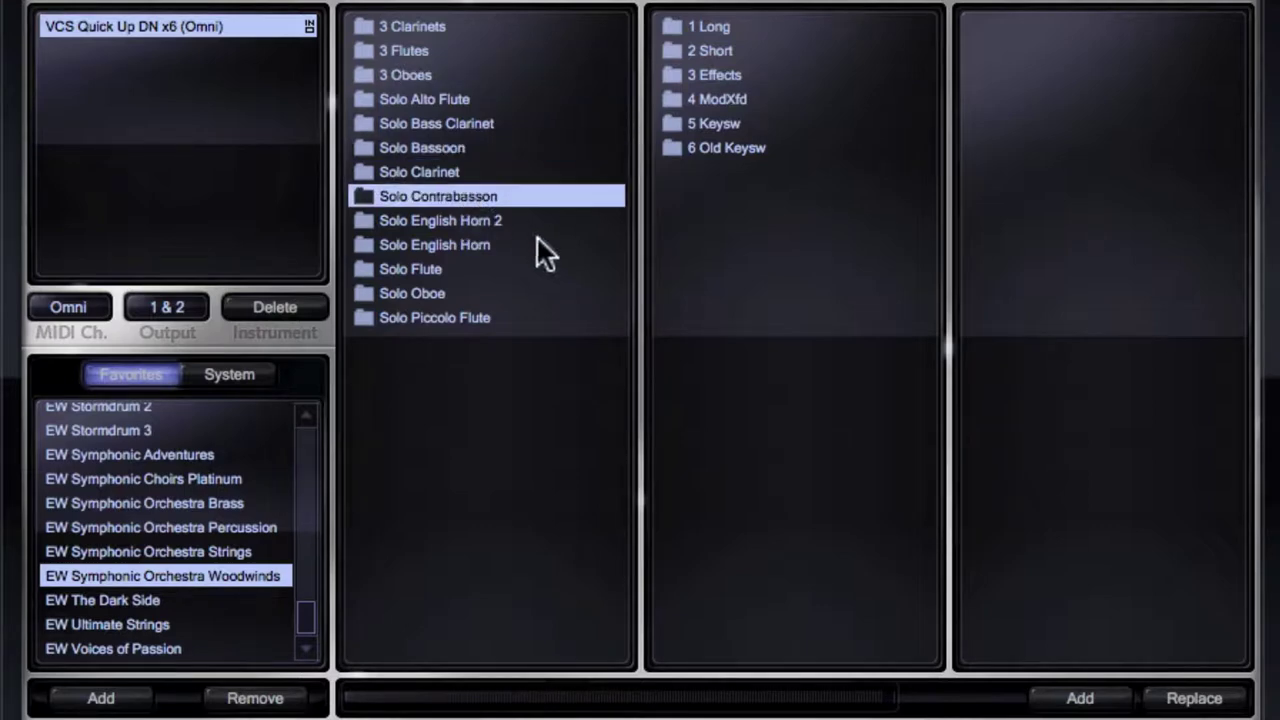
pyautogui.click(457, 244)
pyautogui.click(453, 122)
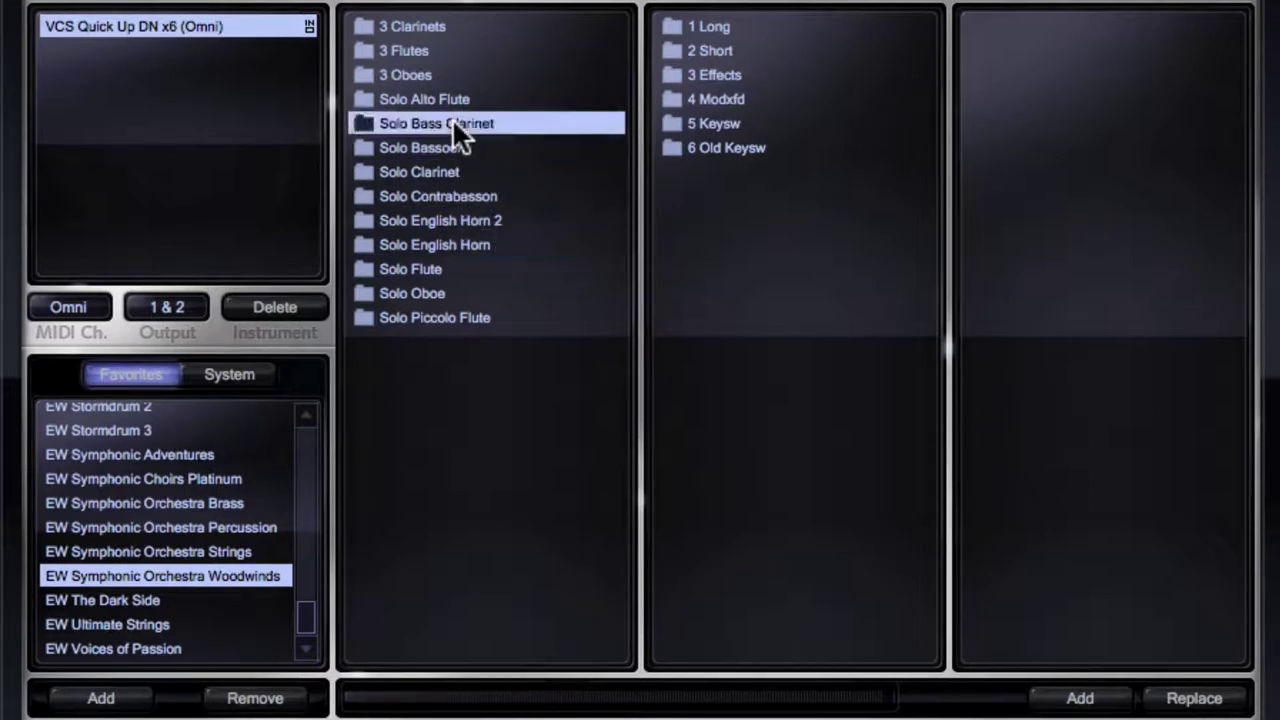
pyautogui.click(437, 293)
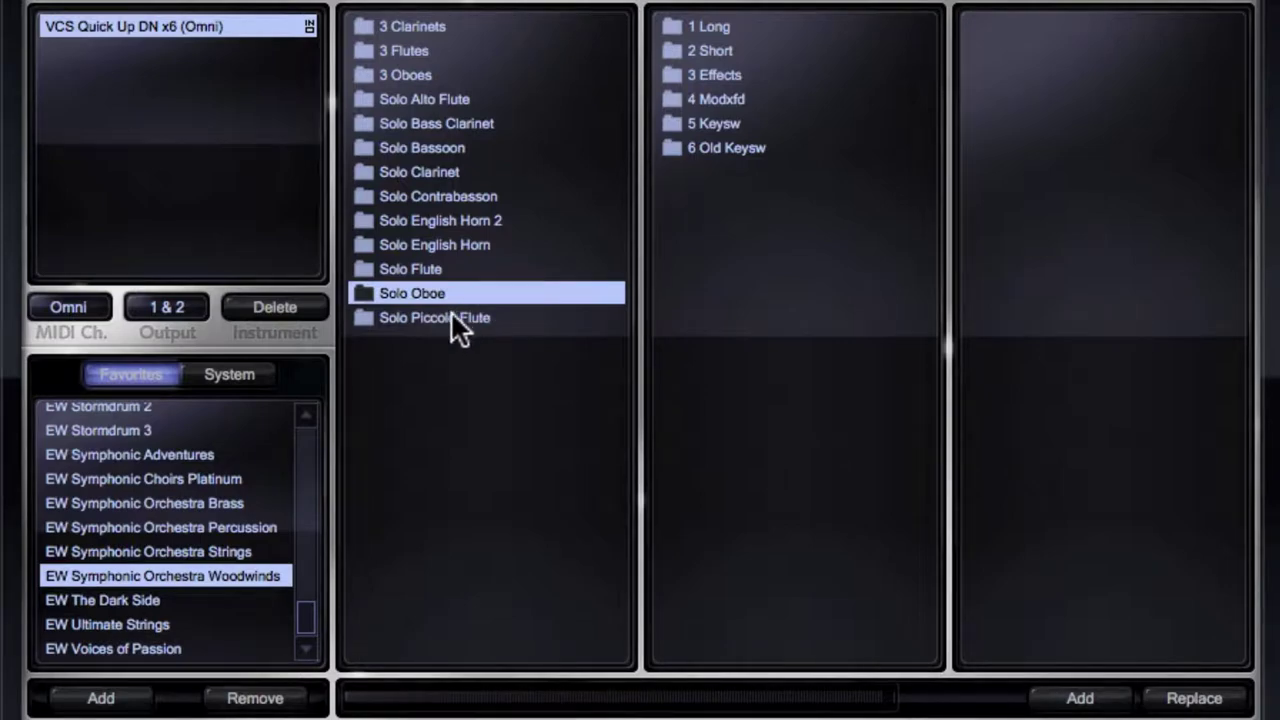
pyautogui.click(450, 318)
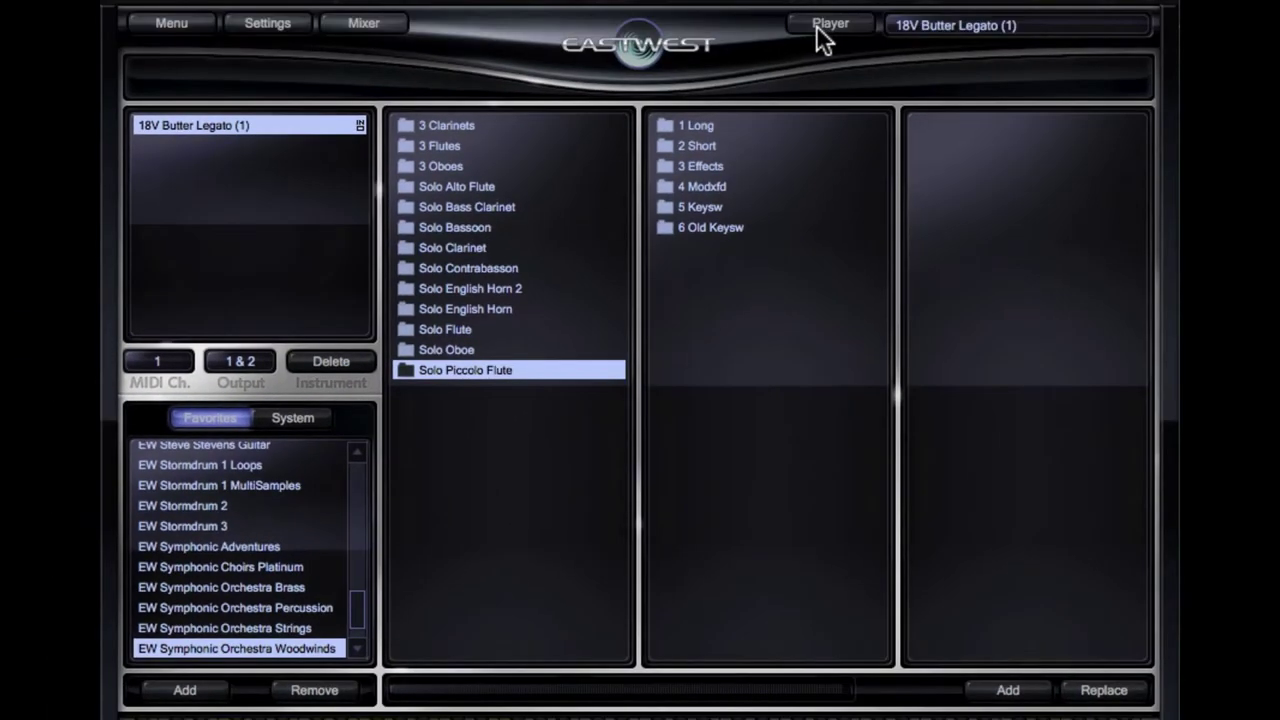
# Step: Examine the player view of 18V Butter Legato, including the available reverb presets and the Close microphone's output choices
pyautogui.click(818, 25)
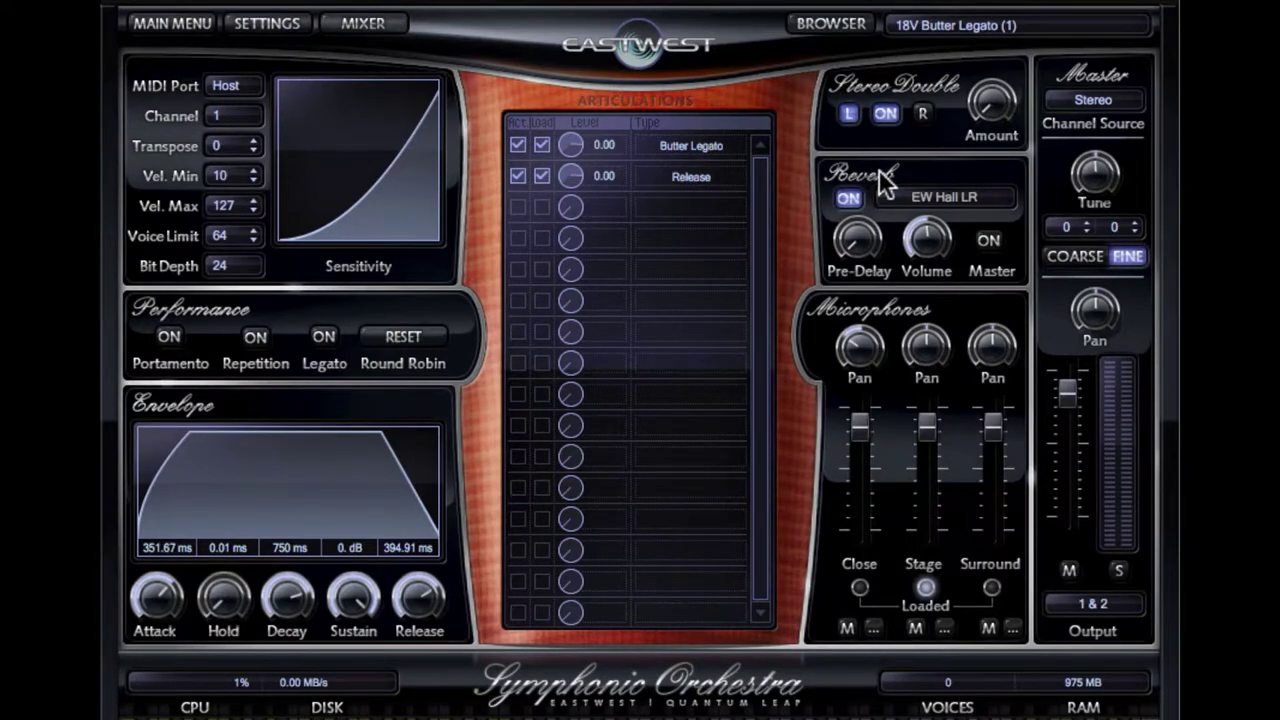
pyautogui.click(955, 200)
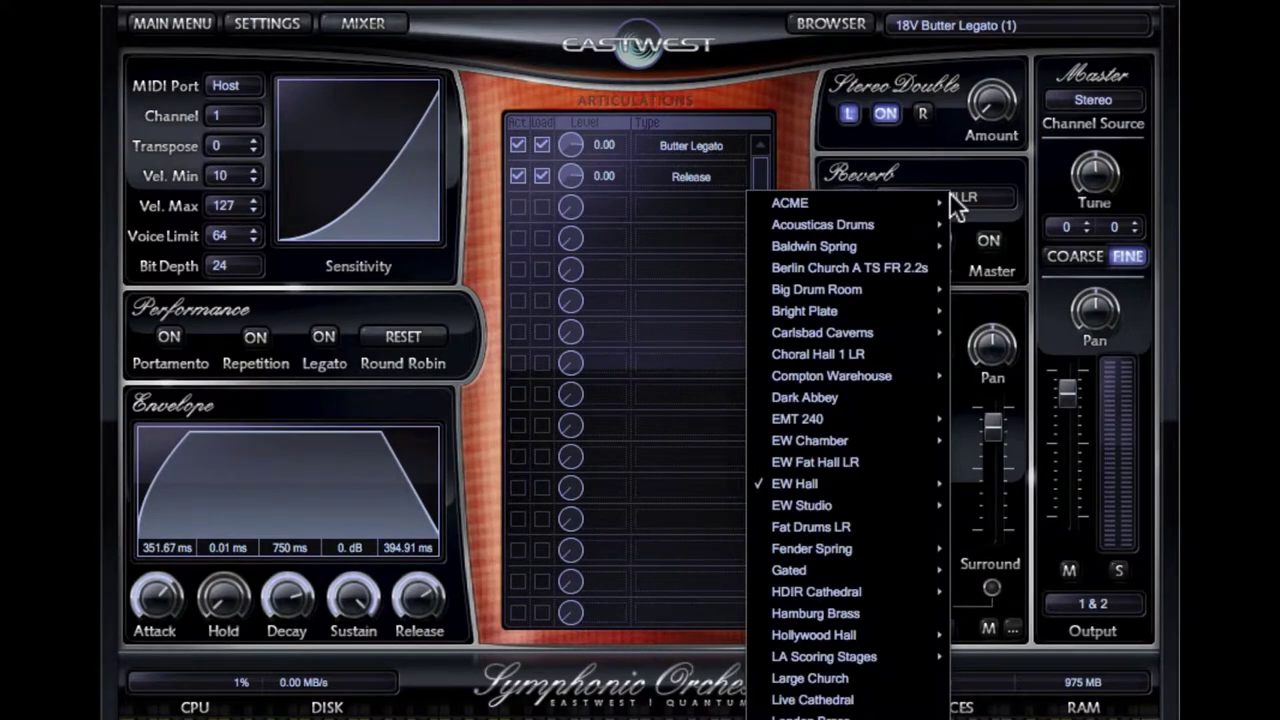
pyautogui.click(1000, 135)
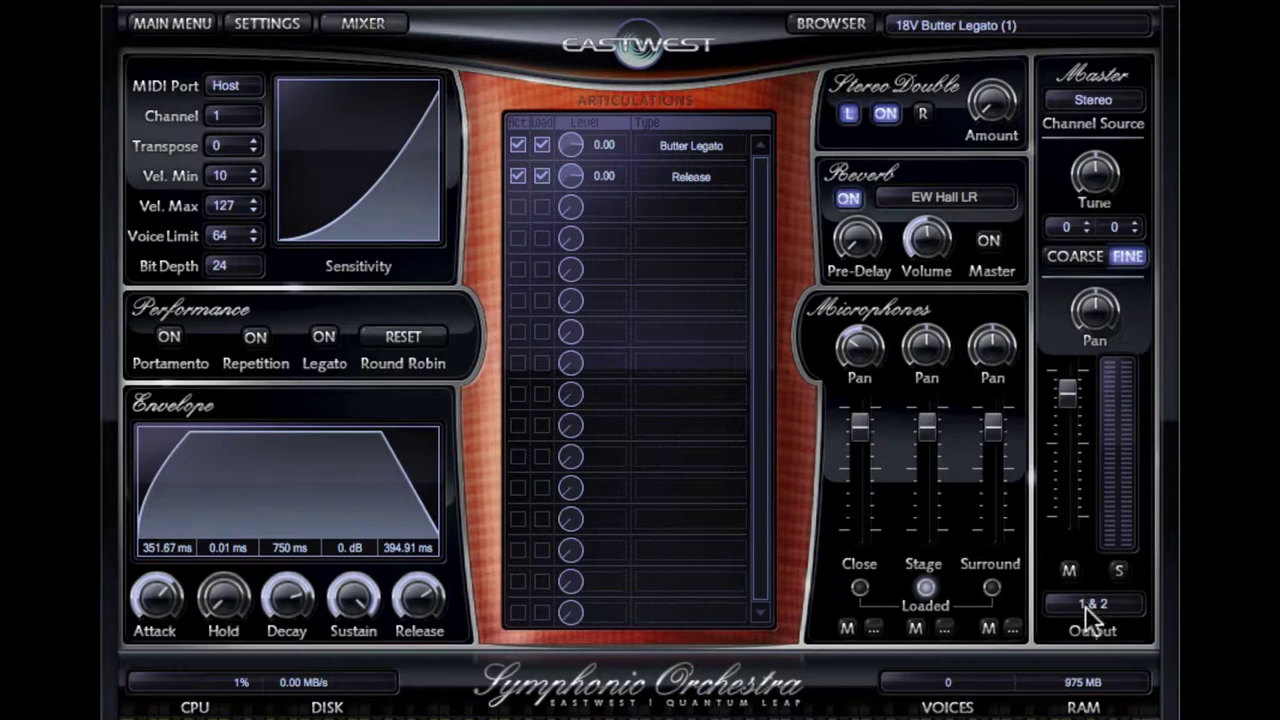
pyautogui.click(872, 626)
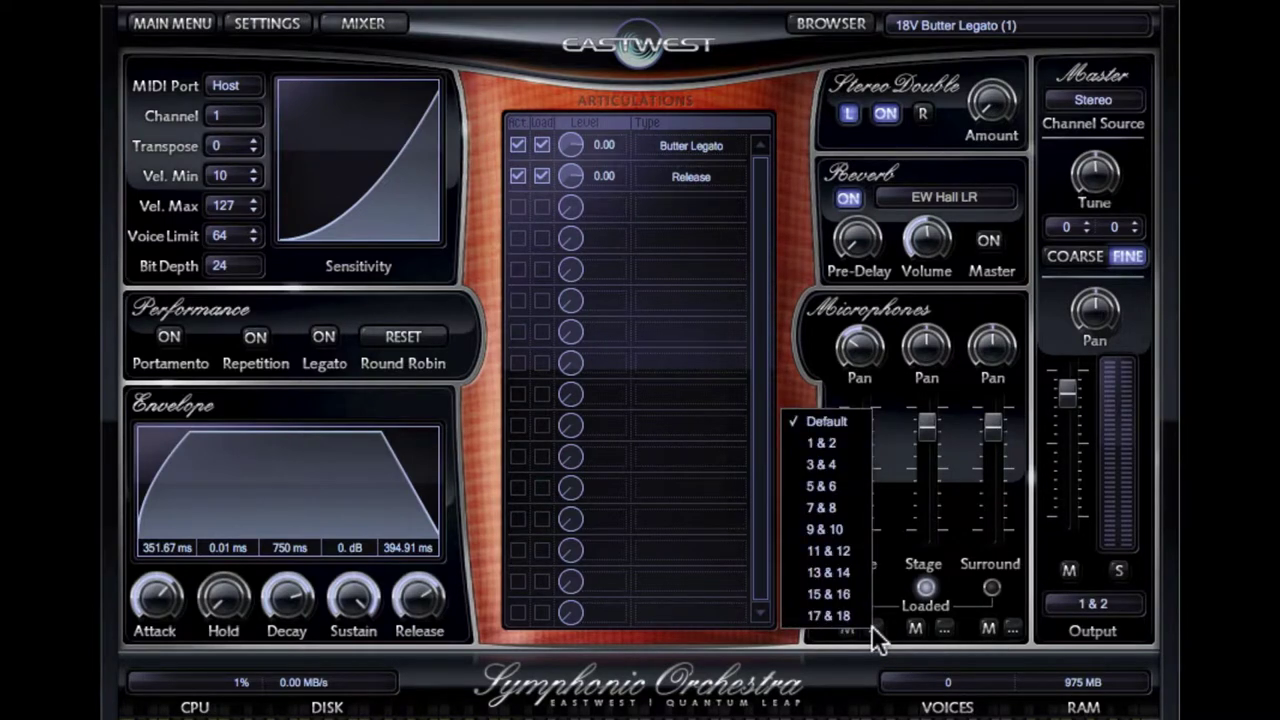
pyautogui.click(788, 676)
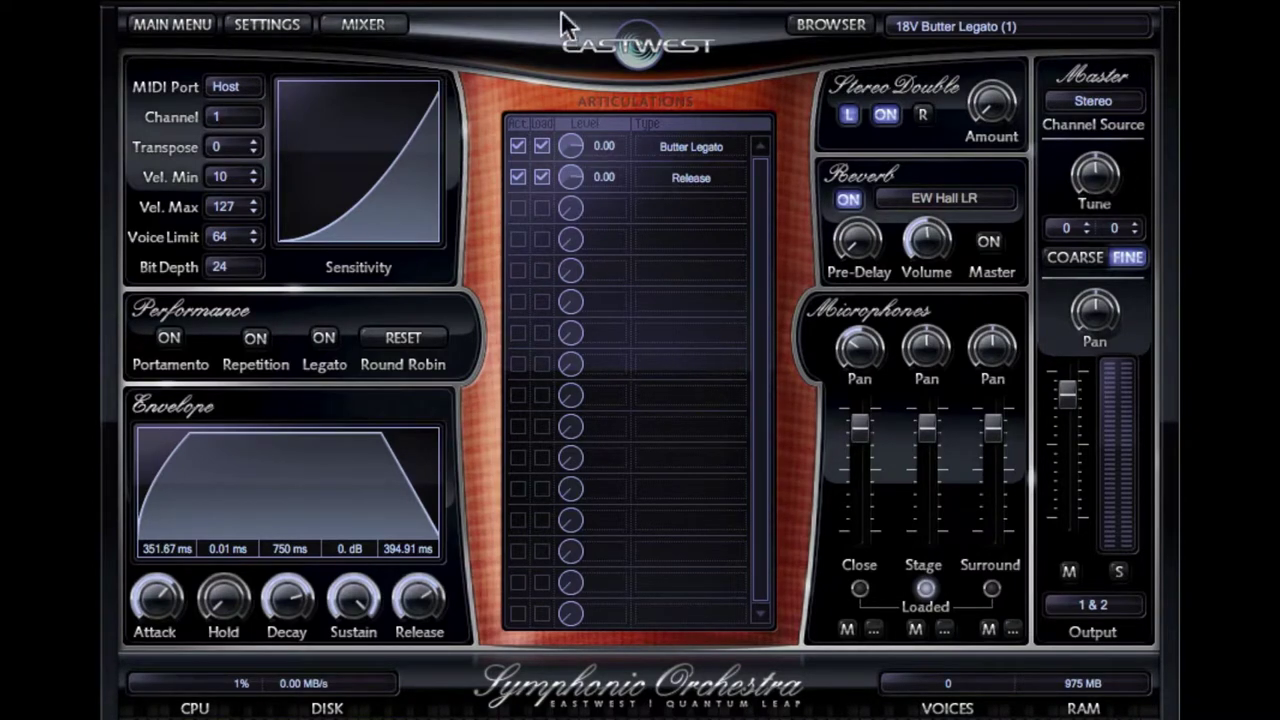
# Step: Examine the mixer for 18V Butter Legato, including its individual microphone channels and its effects rack
pyautogui.click(357, 30)
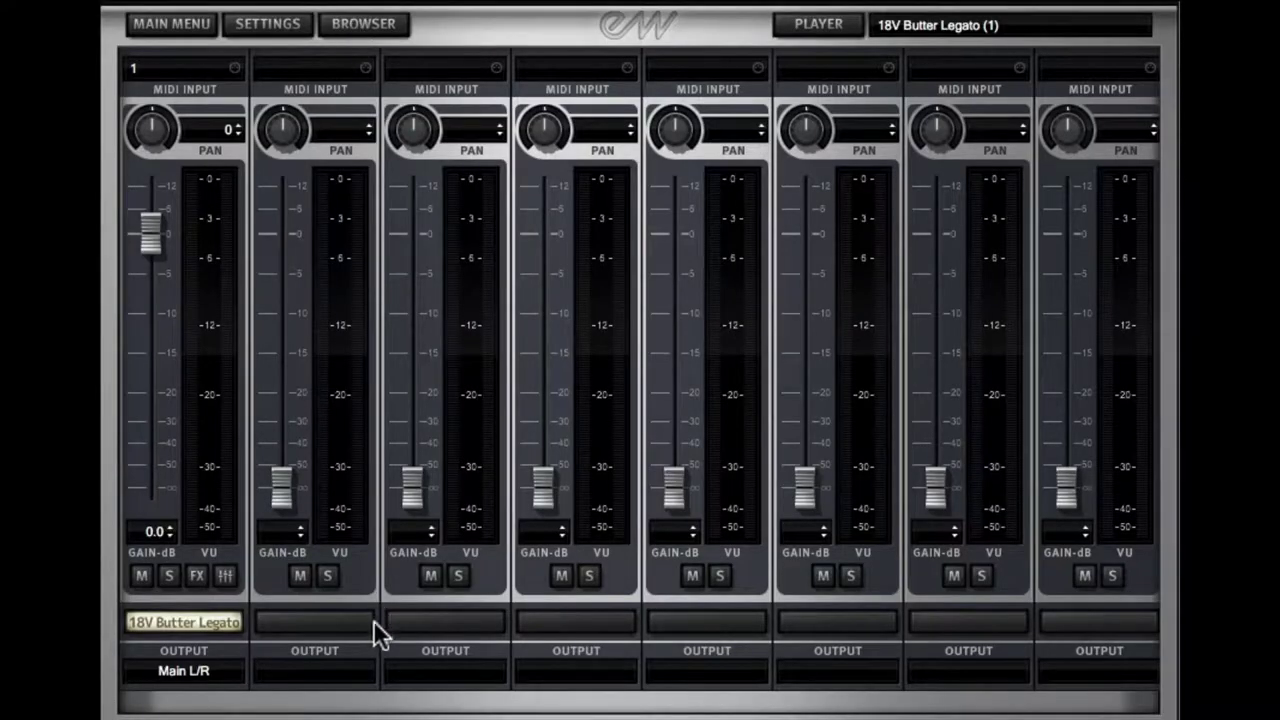
pyautogui.click(226, 577)
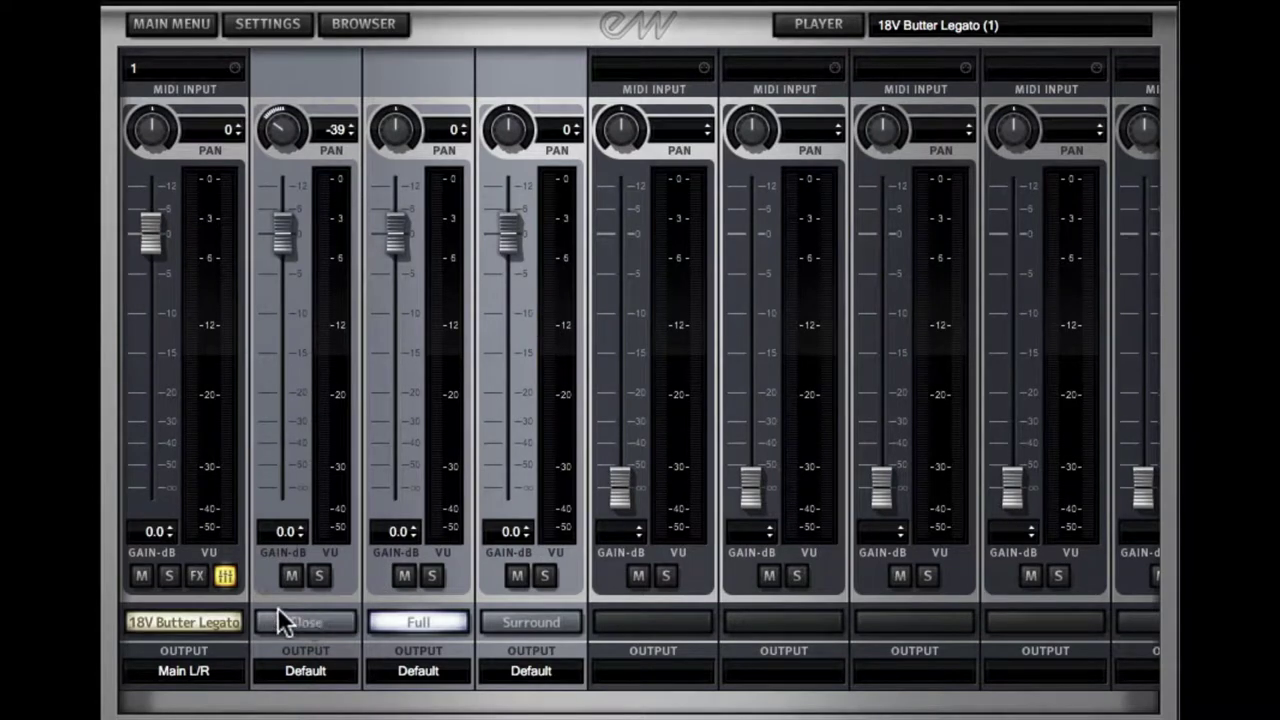
pyautogui.click(226, 577)
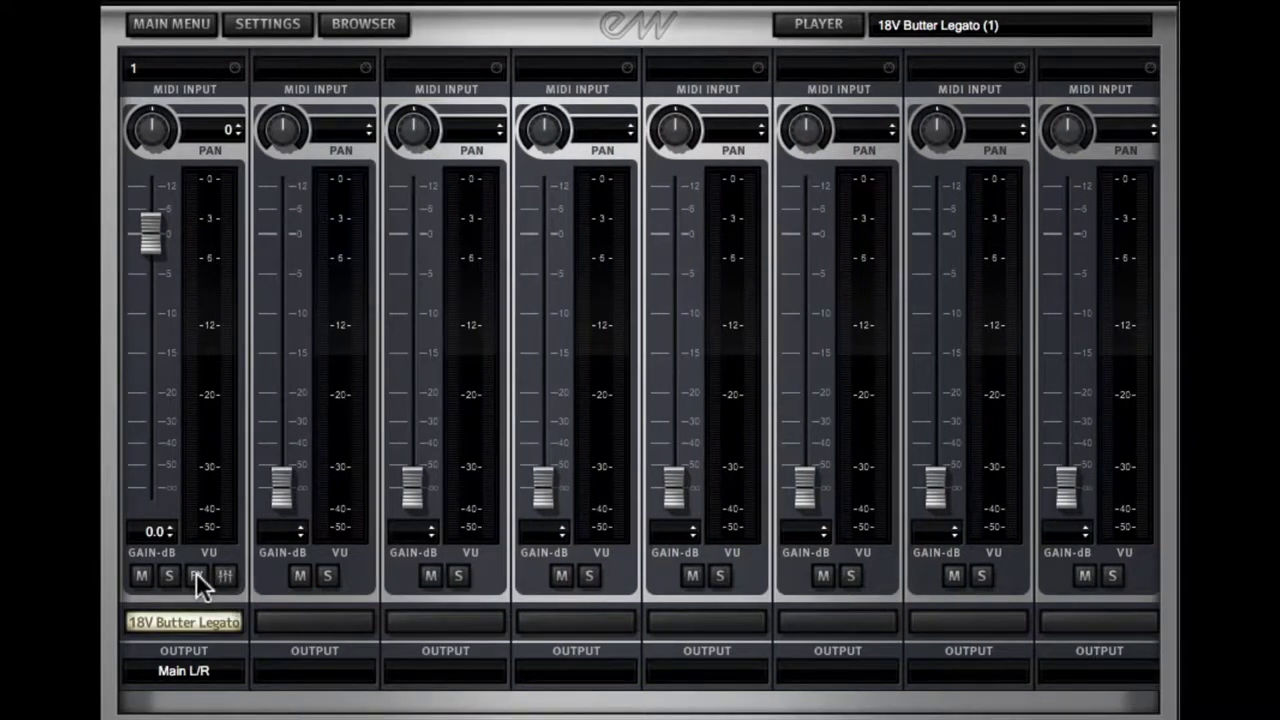
pyautogui.click(197, 576)
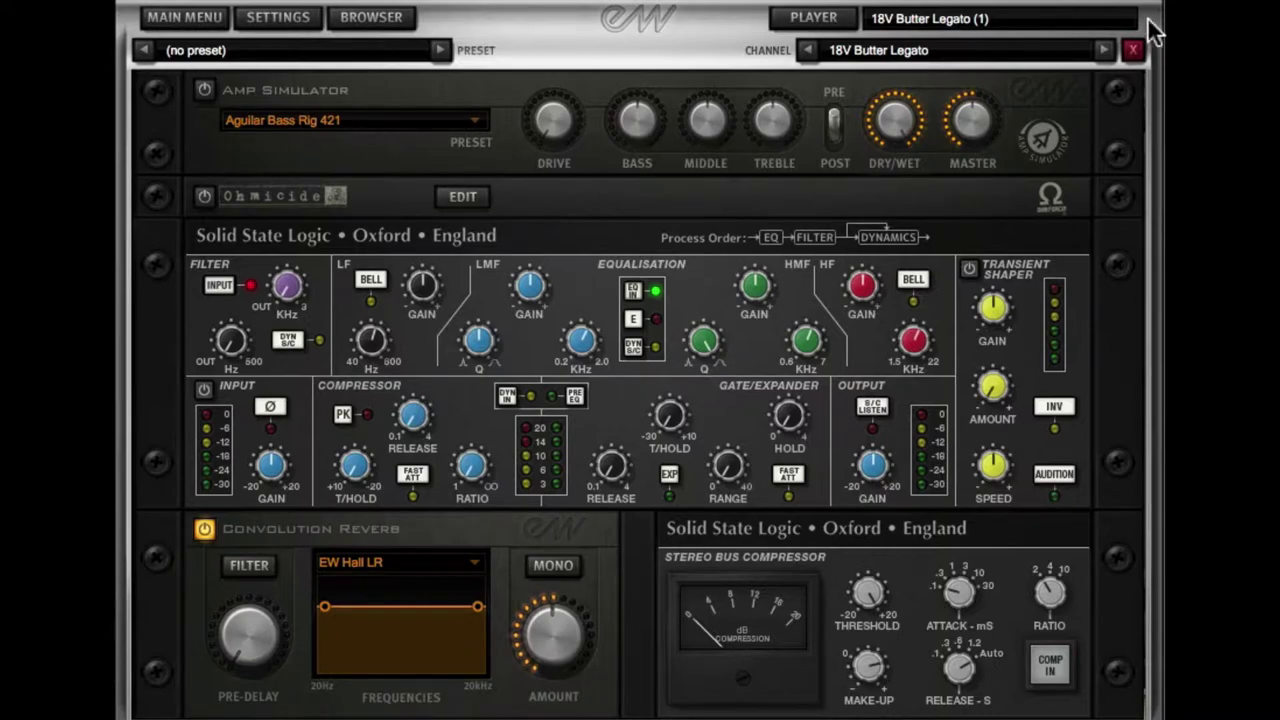
pyautogui.click(1133, 49)
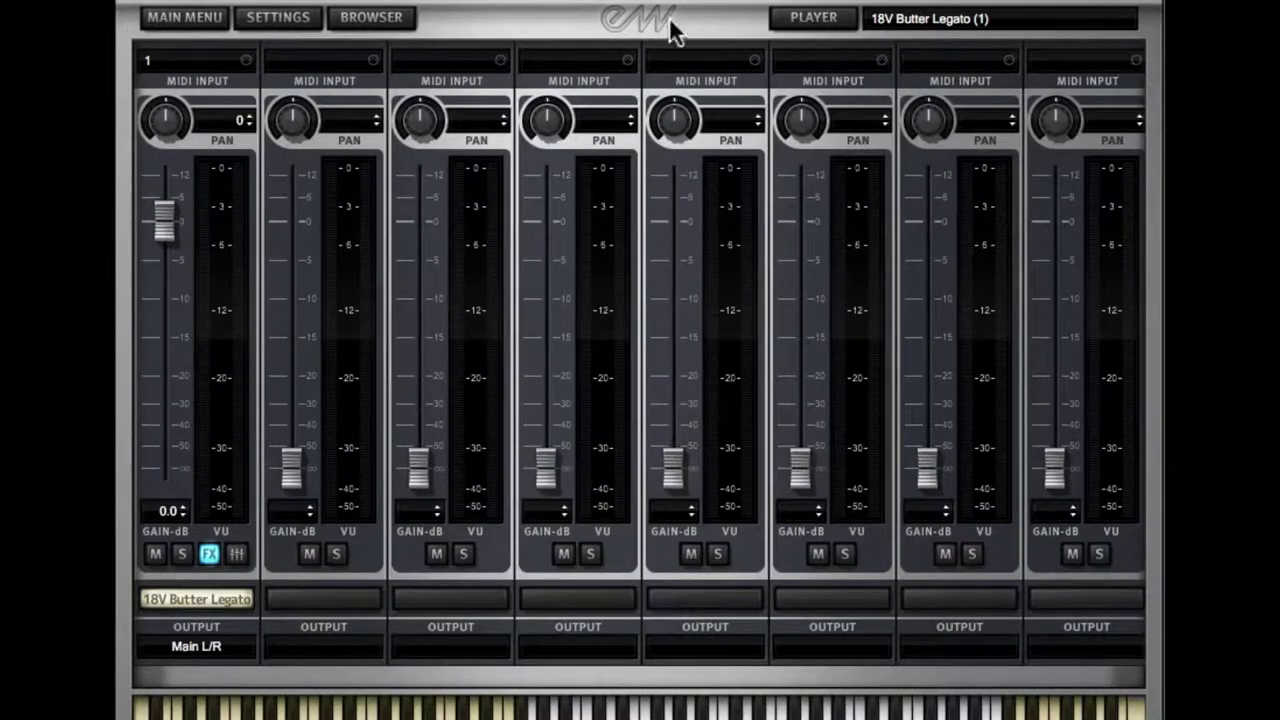
# Step: Return to the player view and compare the EW_Flute track's 3FL Legato patch with the Legato performance script on and off
pyautogui.click(811, 20)
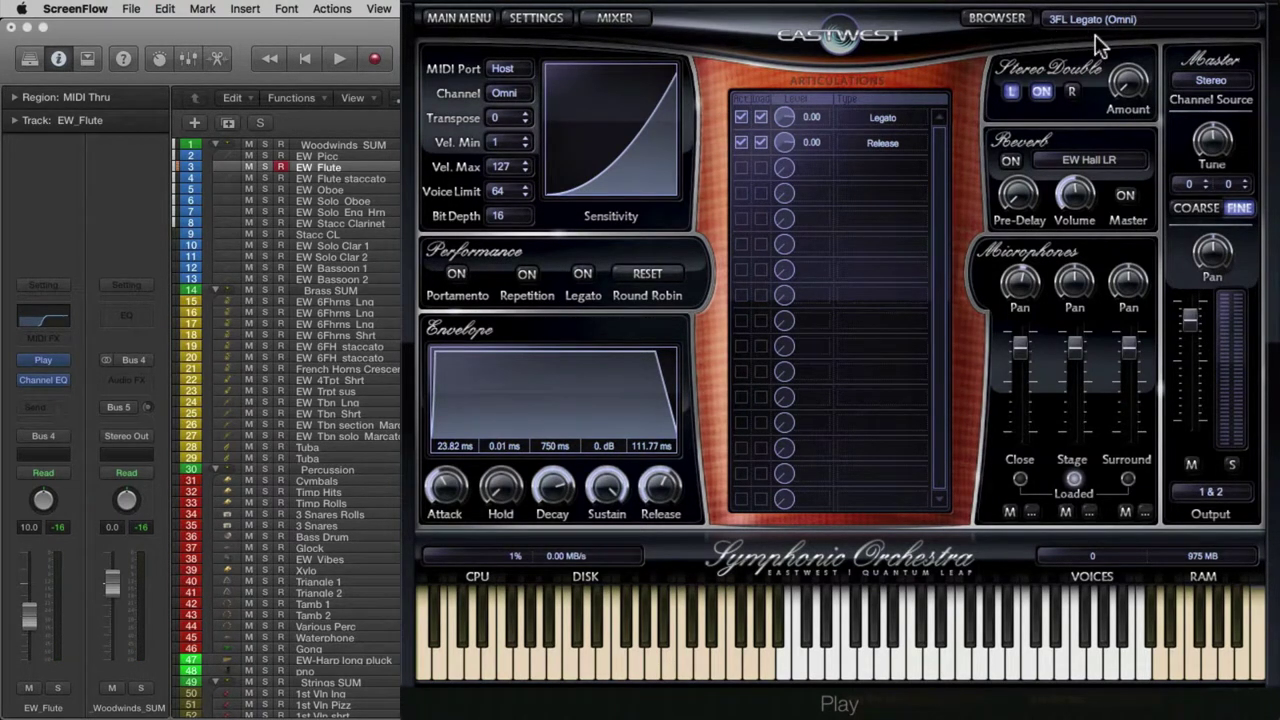
pyautogui.click(583, 276)
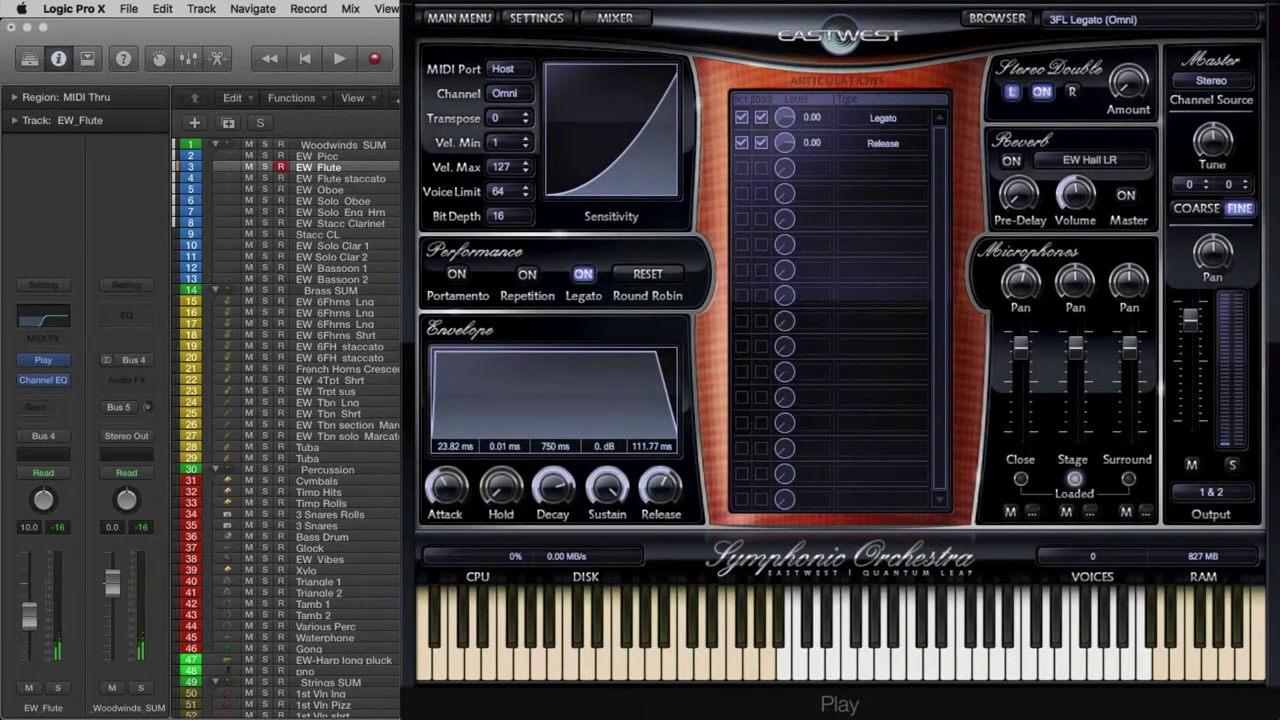
pyautogui.click(583, 276)
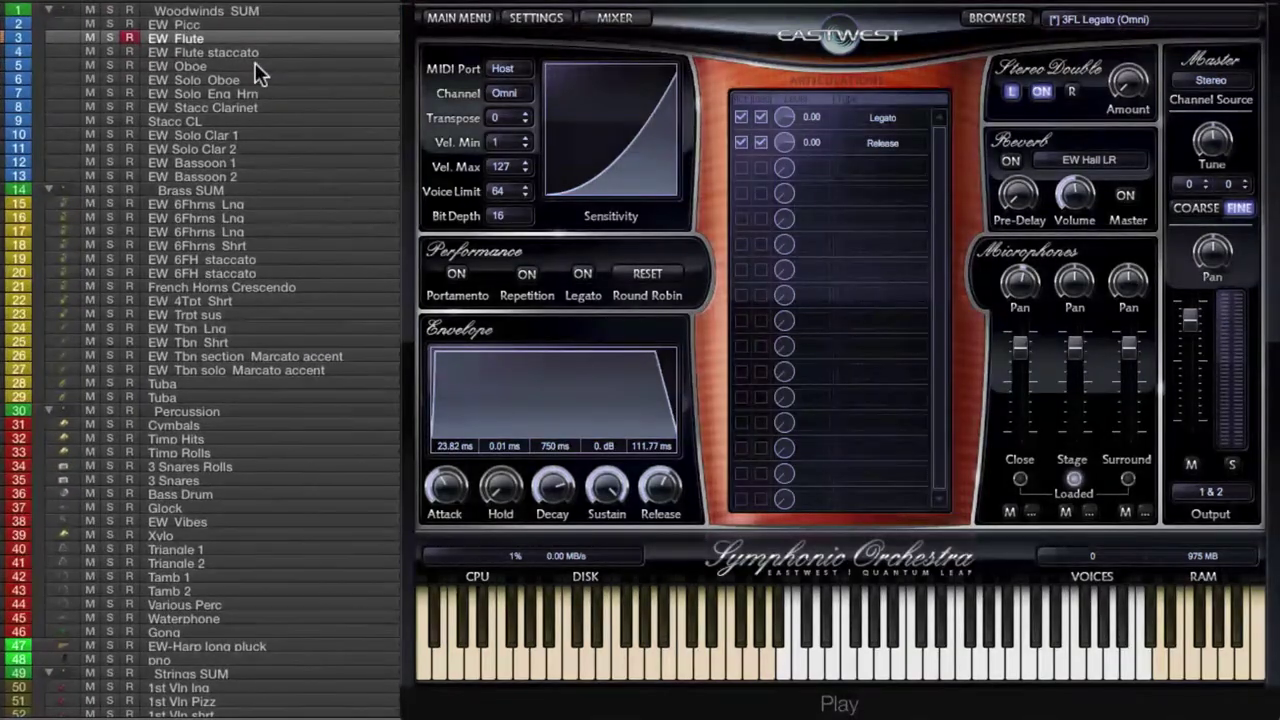
# Step: Audition the EW Oboe track, switching its Legato script and its Repetition script on and off for comparison
pyautogui.click(255, 68)
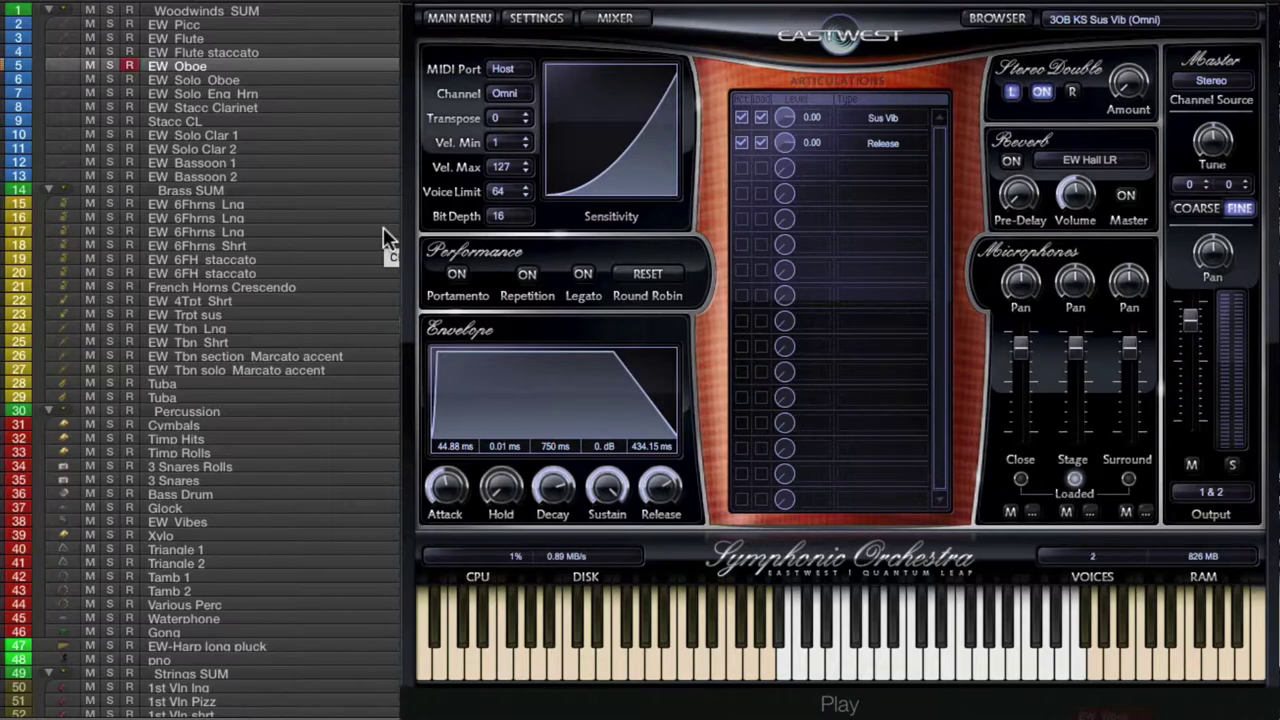
pyautogui.click(587, 277)
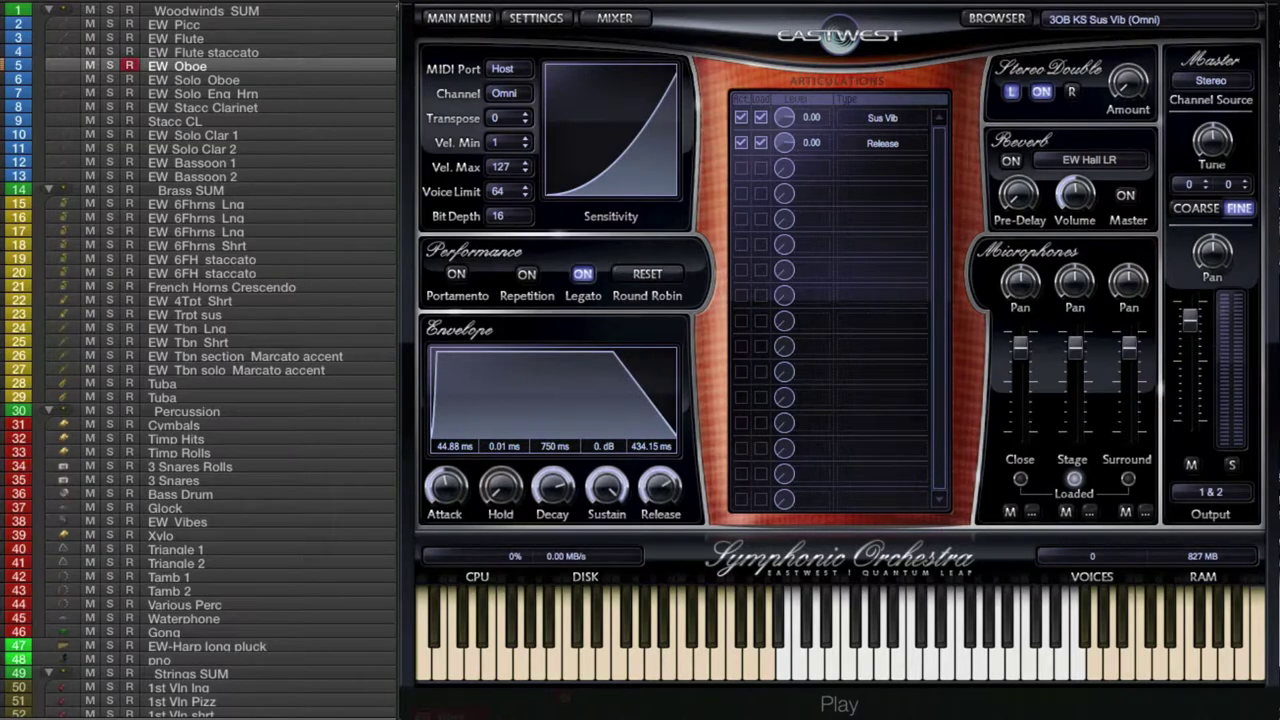
pyautogui.click(583, 274)
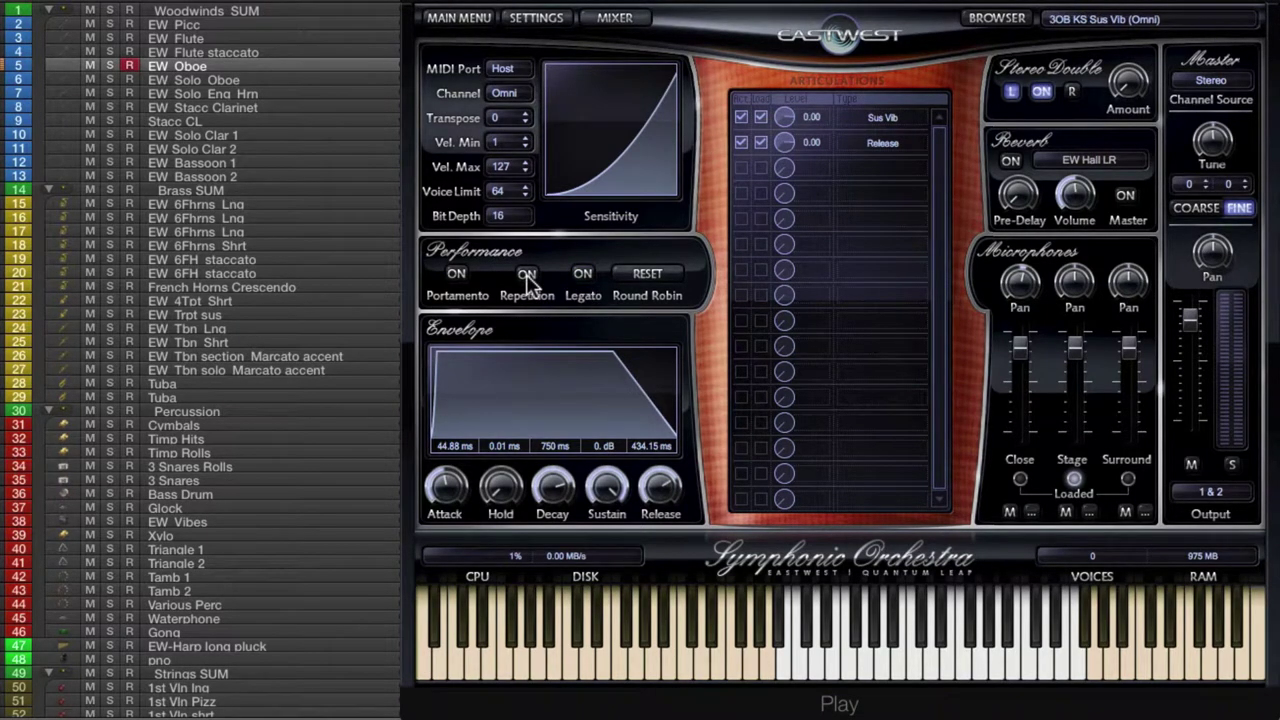
pyautogui.click(526, 276)
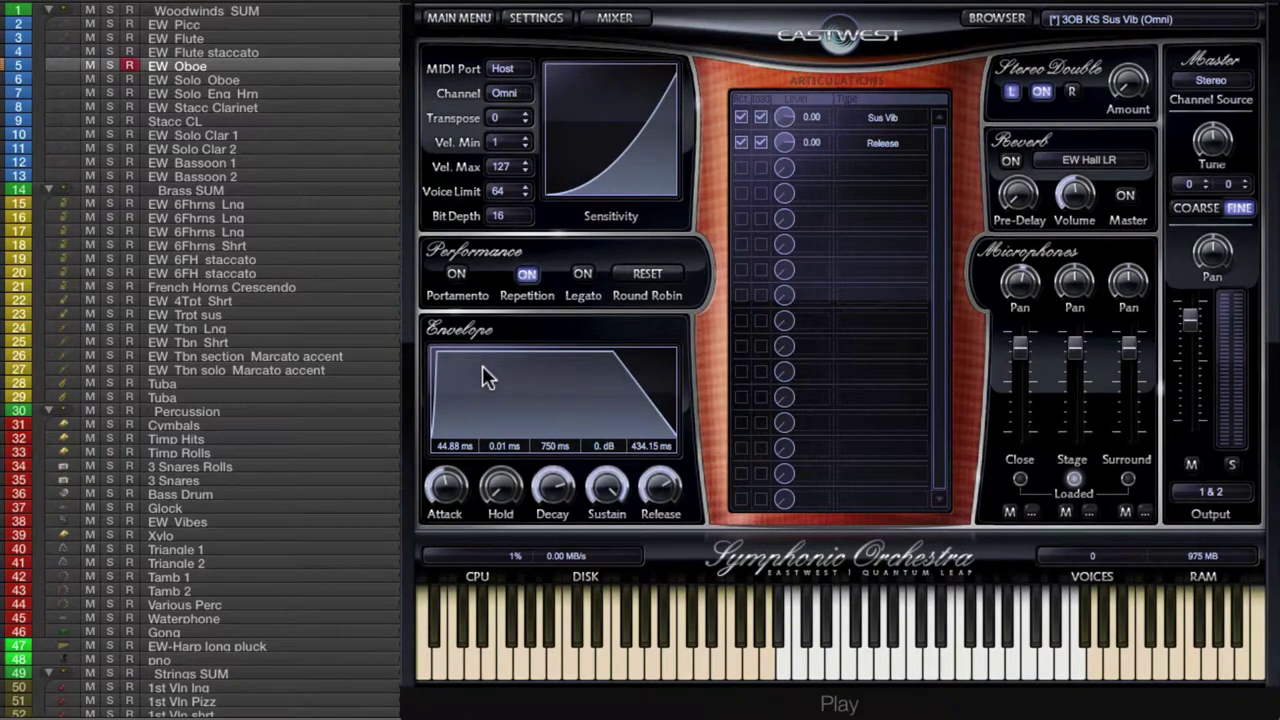
pyautogui.click(524, 276)
# Step: Audition the EW Stacc Clarinet track, and turn on the Legato script for the EW Solo Clar 1 track
pyautogui.click(201, 107)
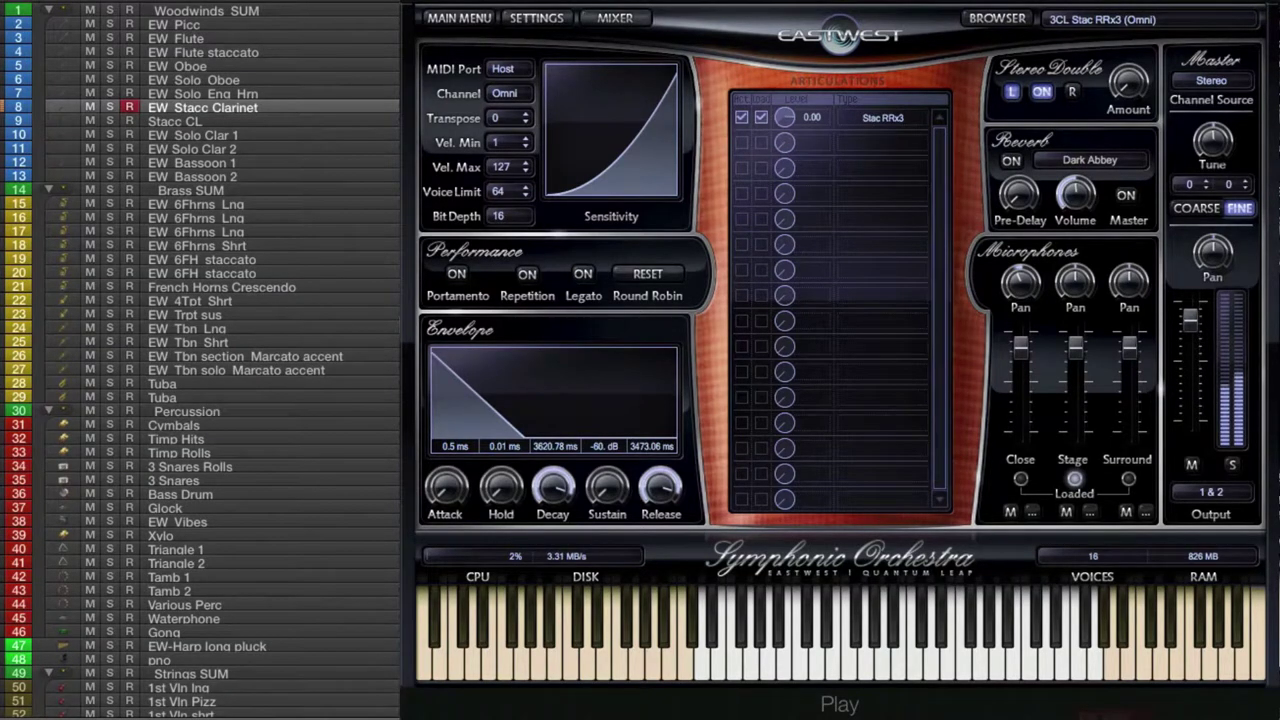
pyautogui.click(219, 135)
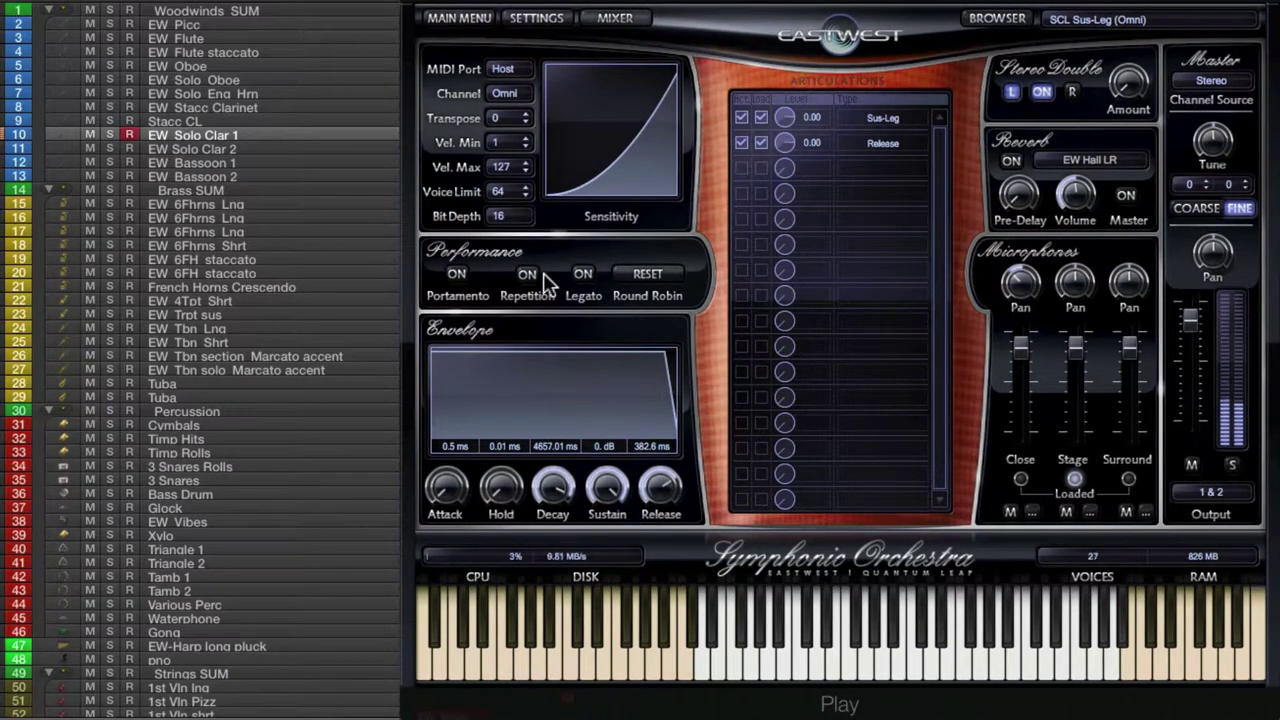
pyautogui.click(583, 273)
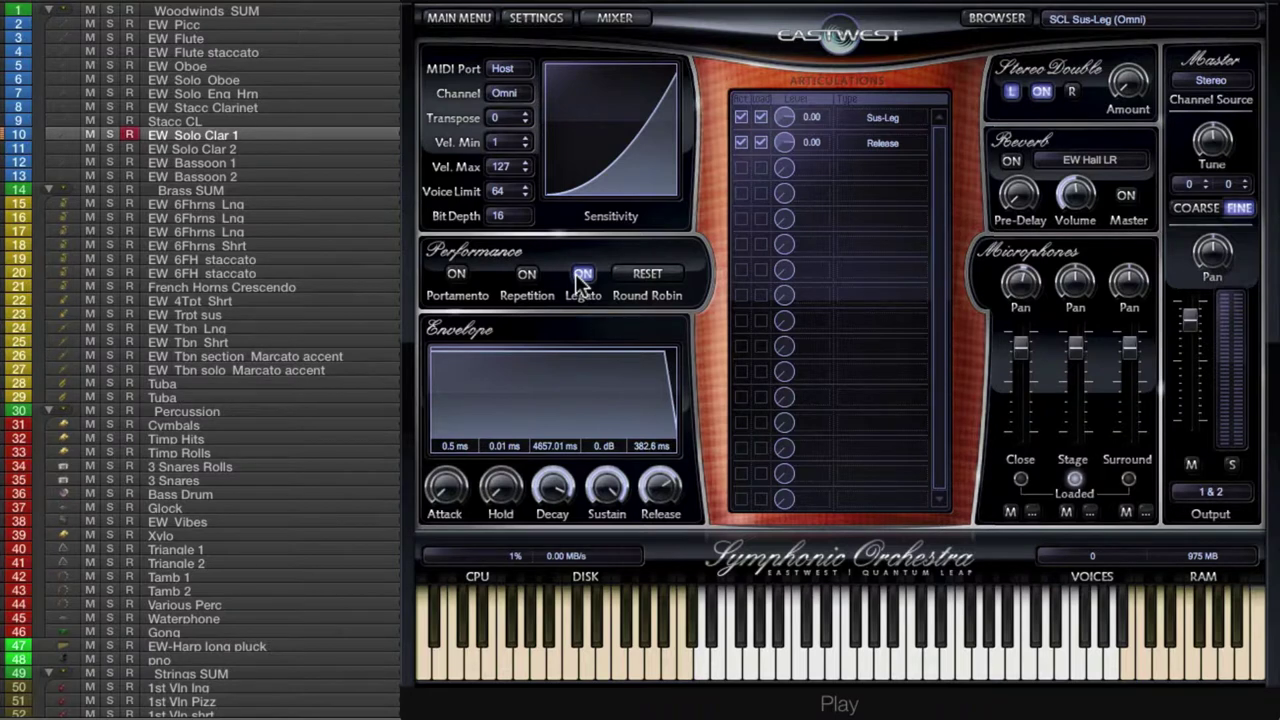
# Step: Audition EW Bassoon 1, and on the EW Bassoon 2 track load BSN Sus Accent Mod.ewi from Solo Bassoon's 4 Modxfd folder
pyautogui.click(224, 164)
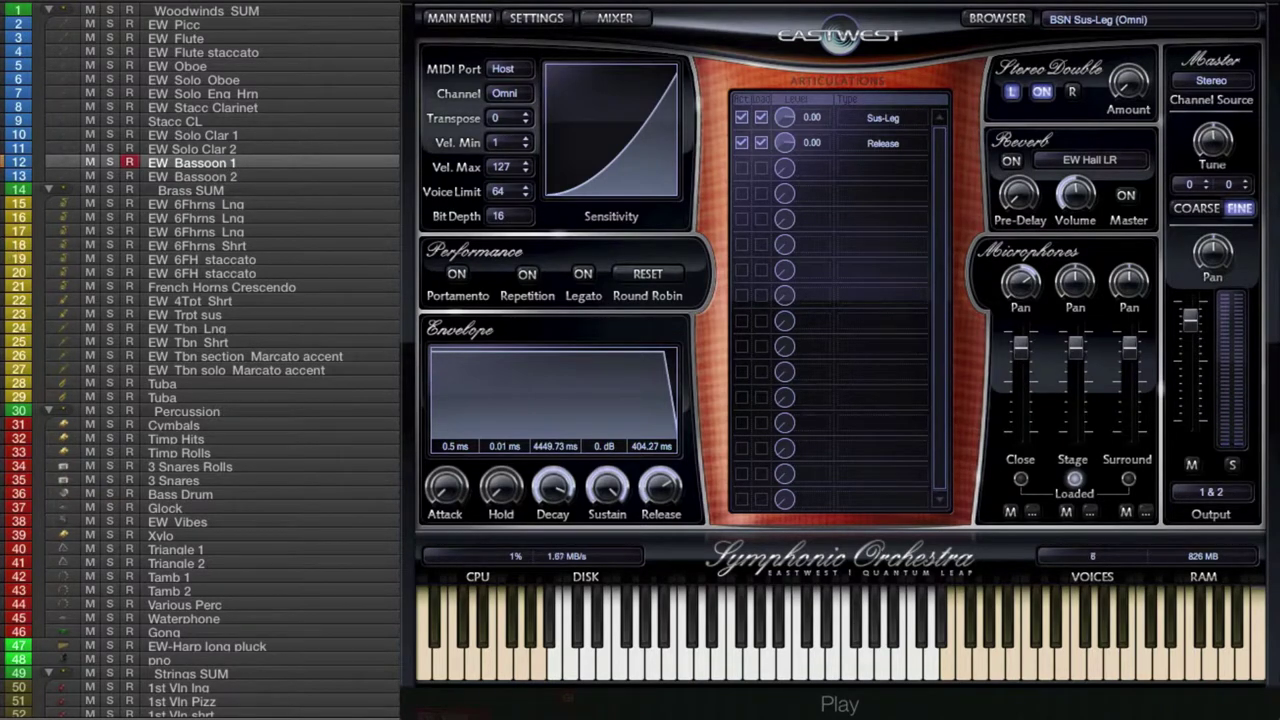
pyautogui.click(277, 174)
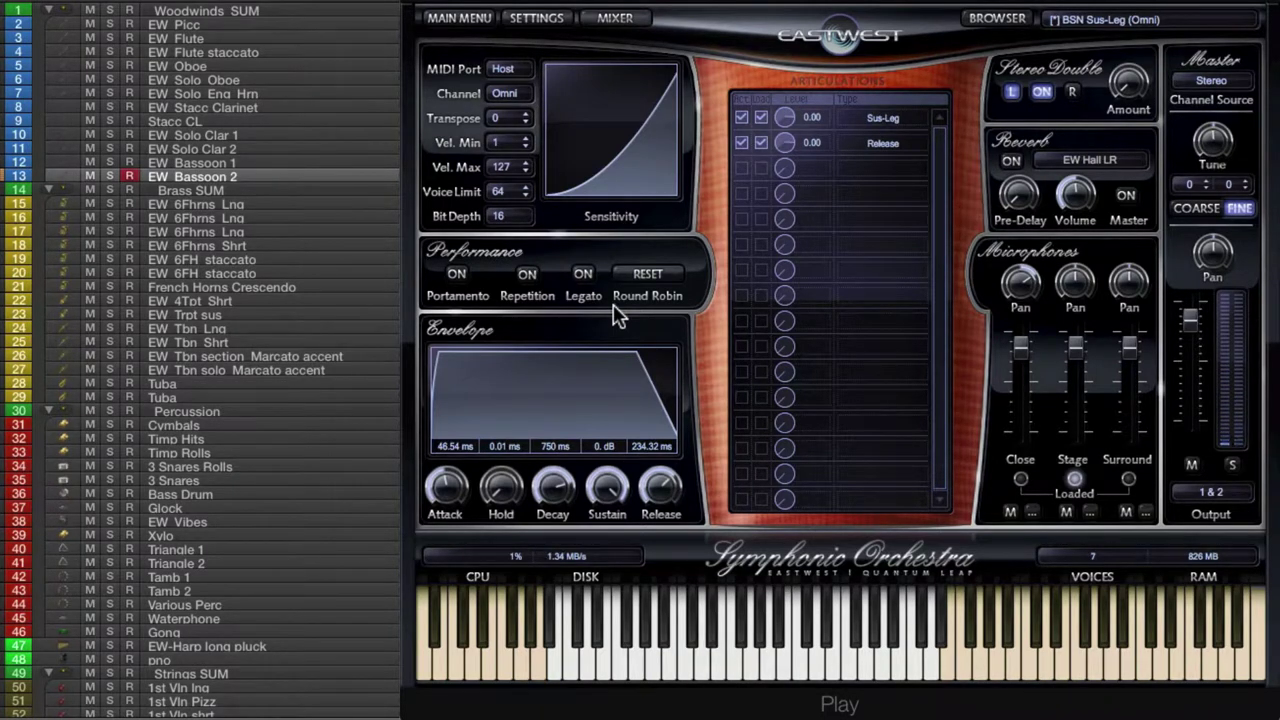
pyautogui.click(992, 24)
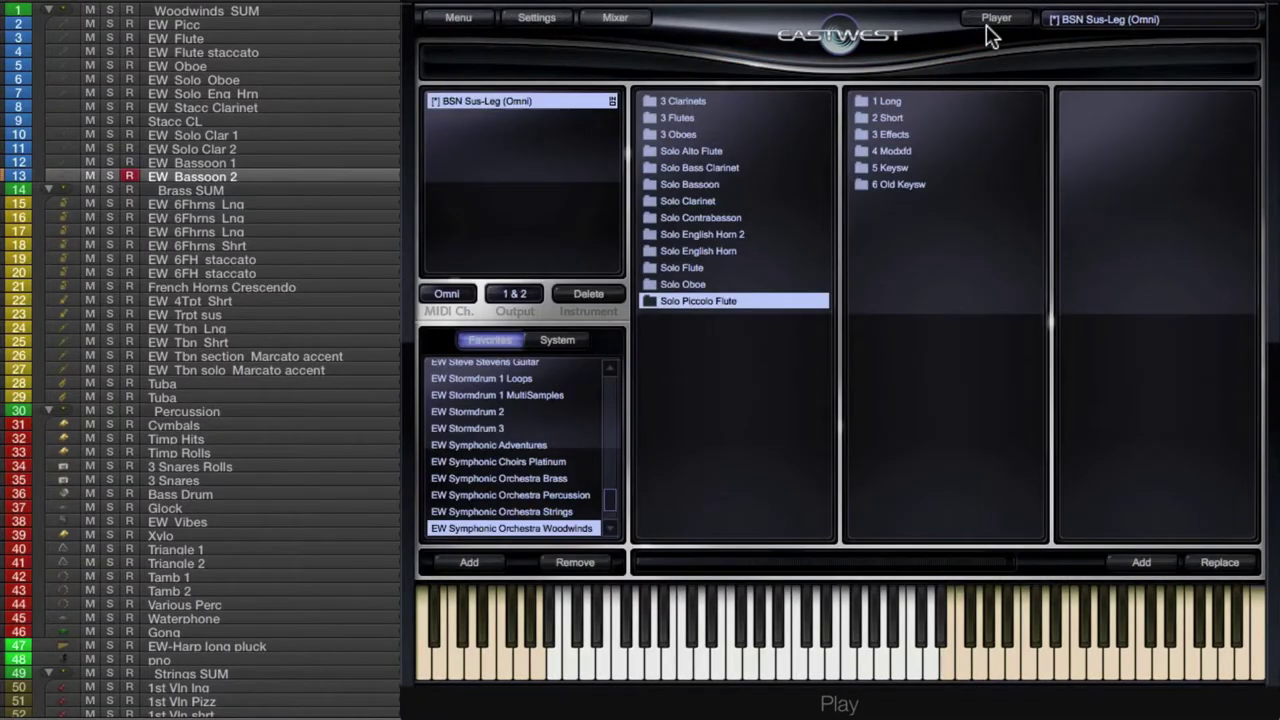
pyautogui.click(706, 186)
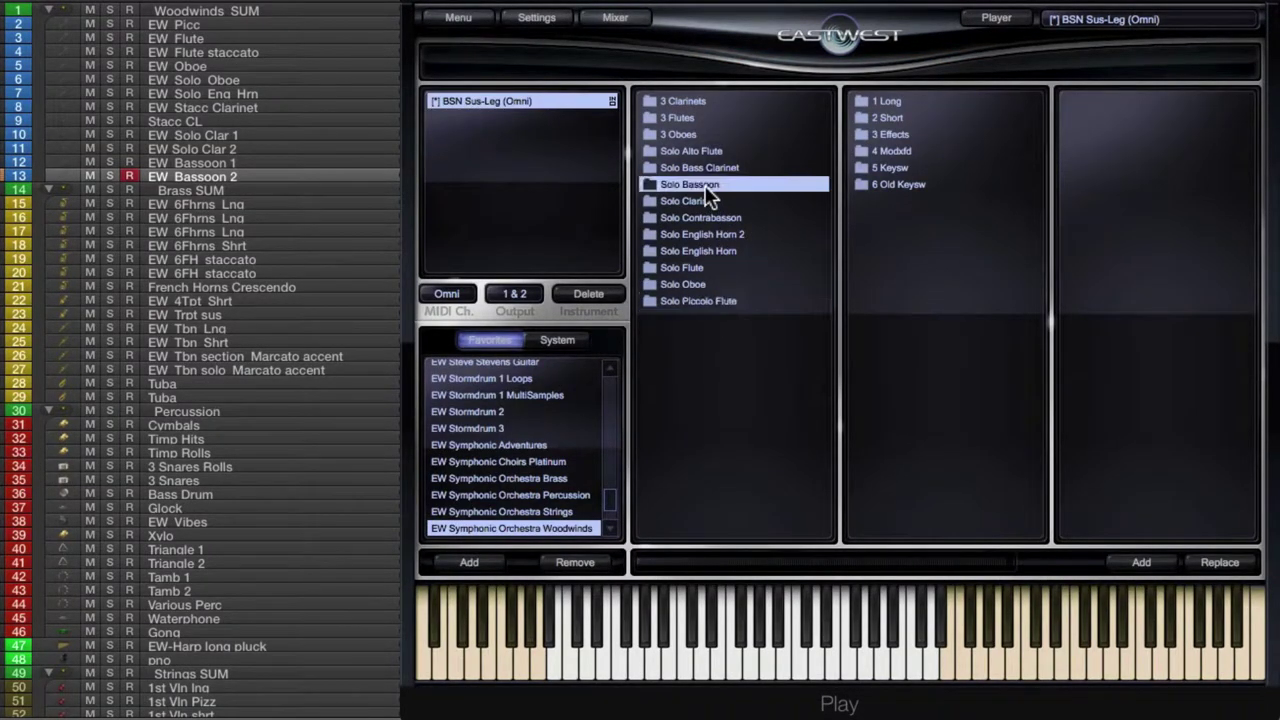
pyautogui.click(897, 152)
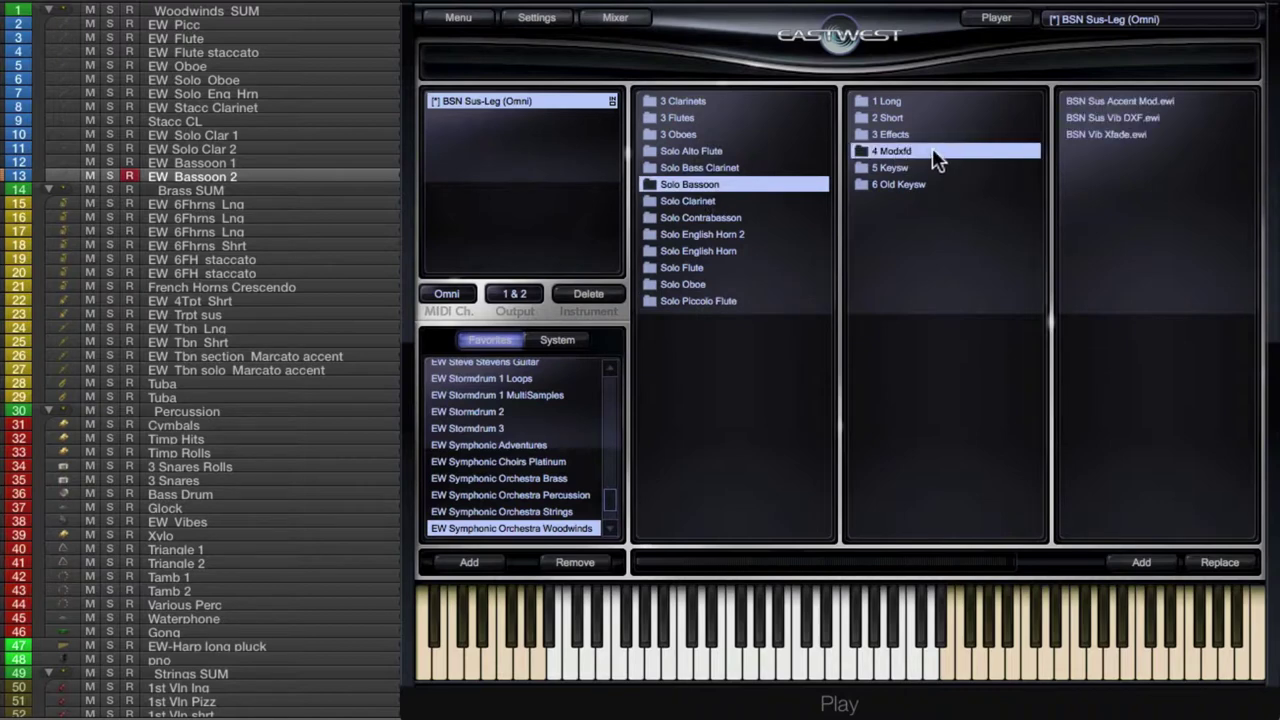
pyautogui.doubleClick(1165, 101)
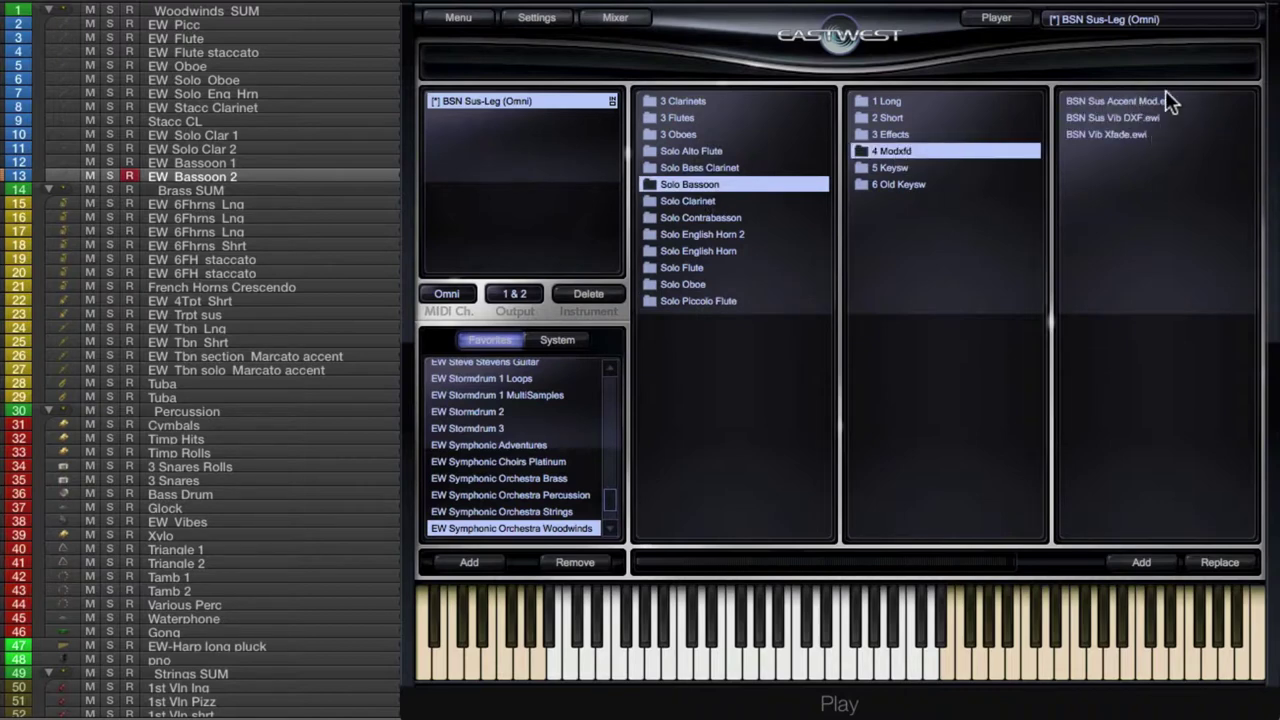
# Step: Replace the EW Bassoon 2 track's patch with BSN Vib Xfade.ewi from Solo Bassoon's 4 Modxfd folder
pyautogui.doubleClick(1134, 135)
pyautogui.click(975, 363)
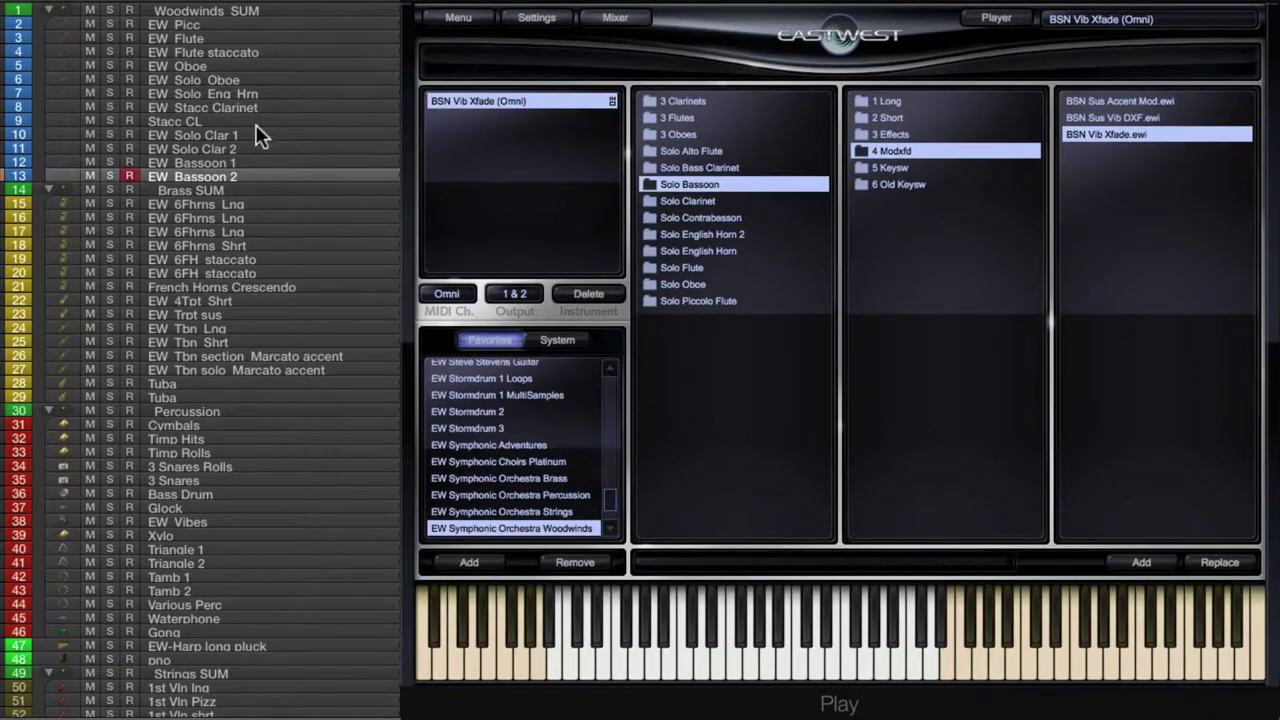
# Step: On the first EW 6Fhrns Lng track, replace the patch with 6FH QLeg.ewi from Symphonic Orchestra Brass, 6 French Horns, 1 Long
pyautogui.click(222, 203)
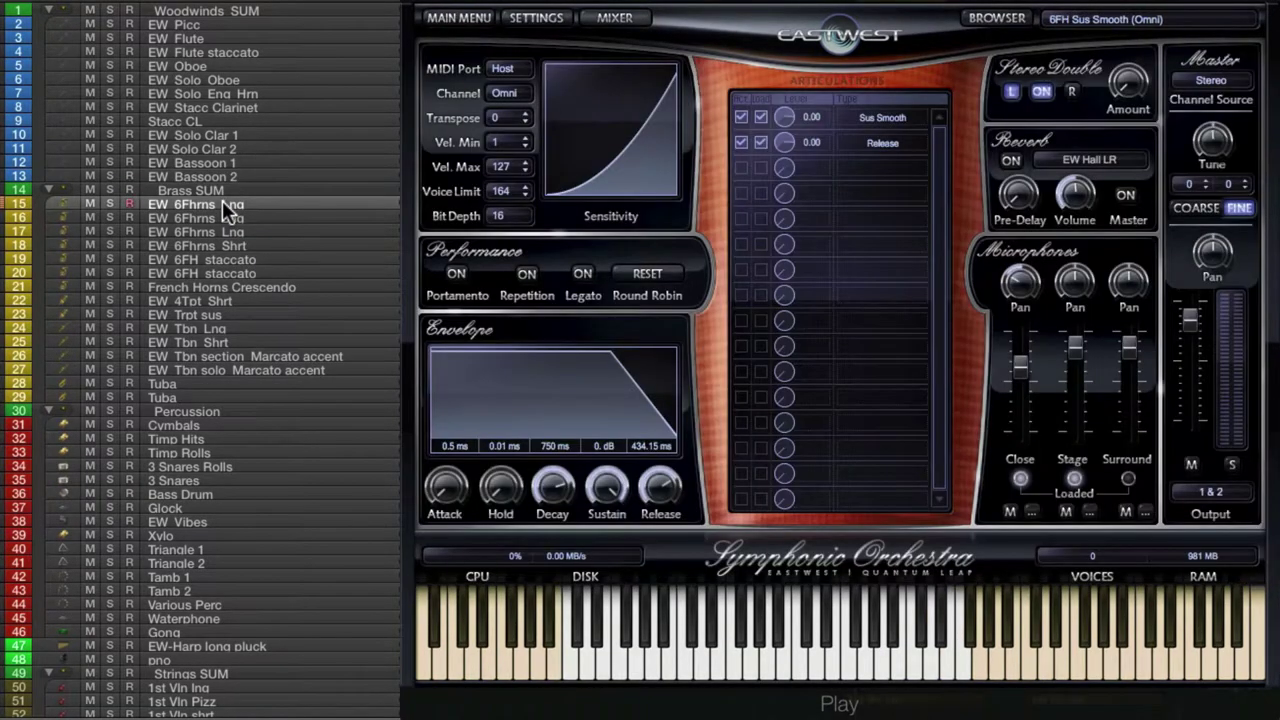
pyautogui.click(985, 22)
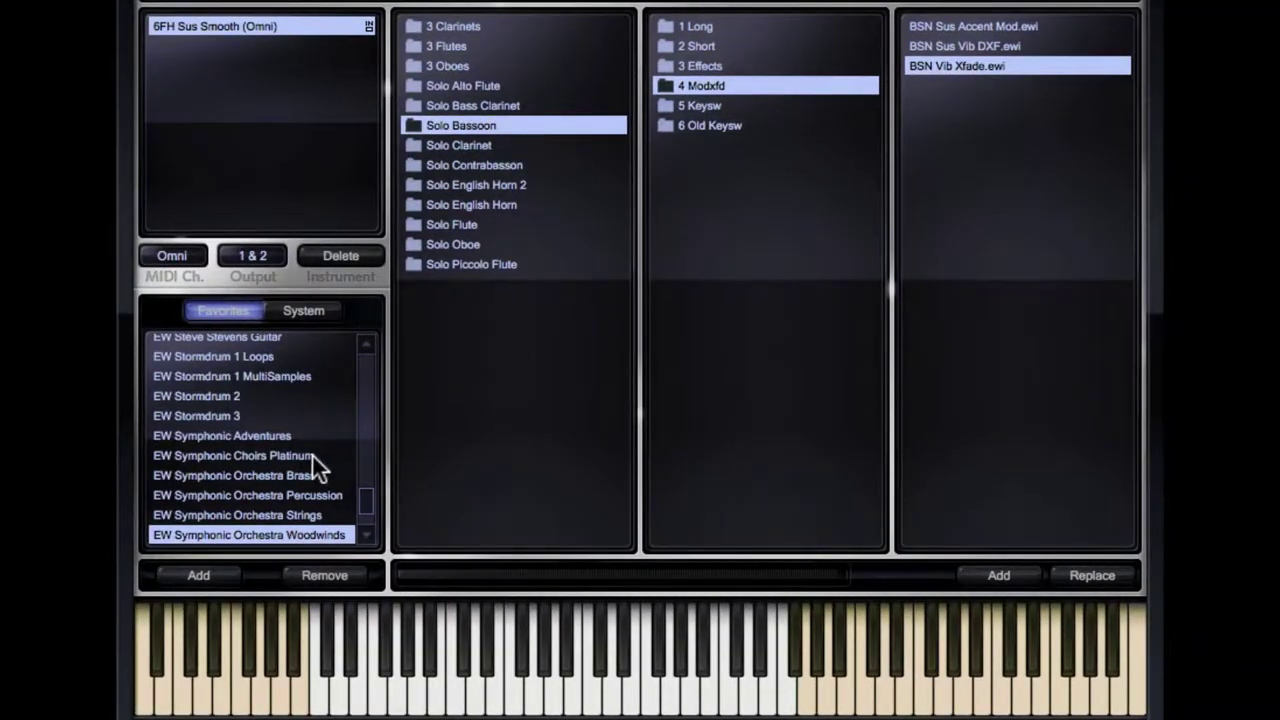
pyautogui.click(283, 476)
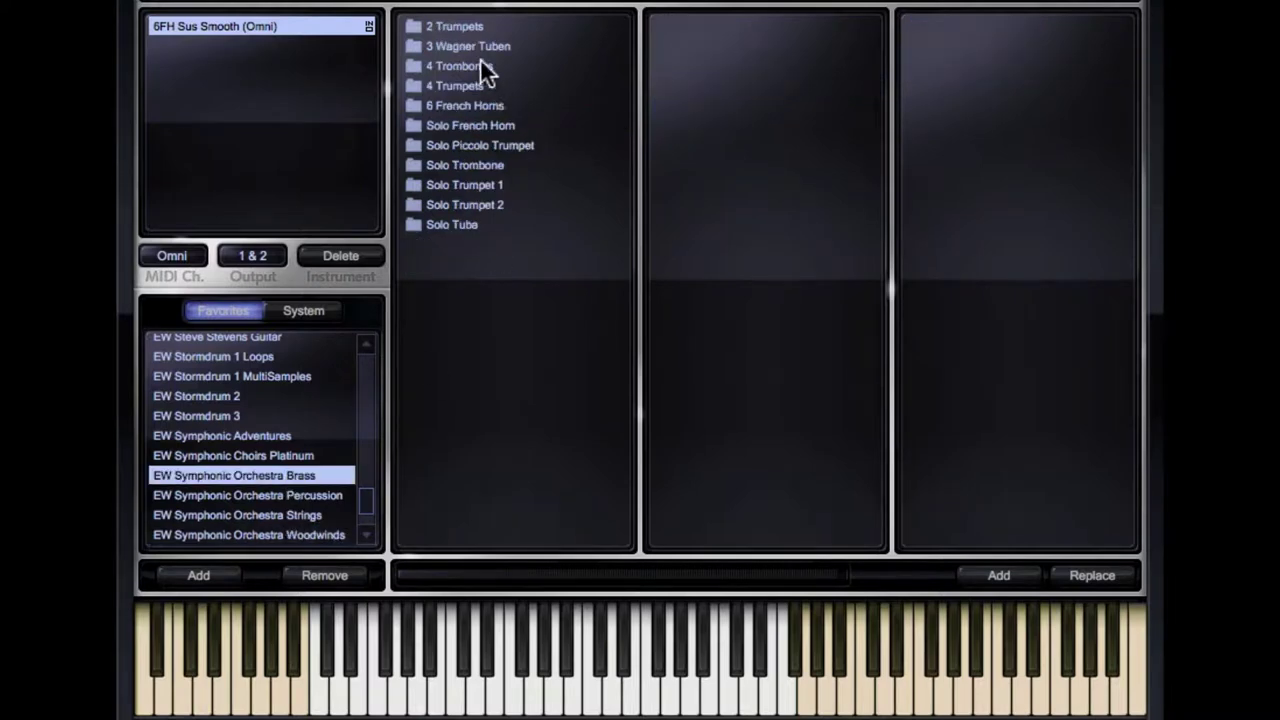
pyautogui.click(493, 105)
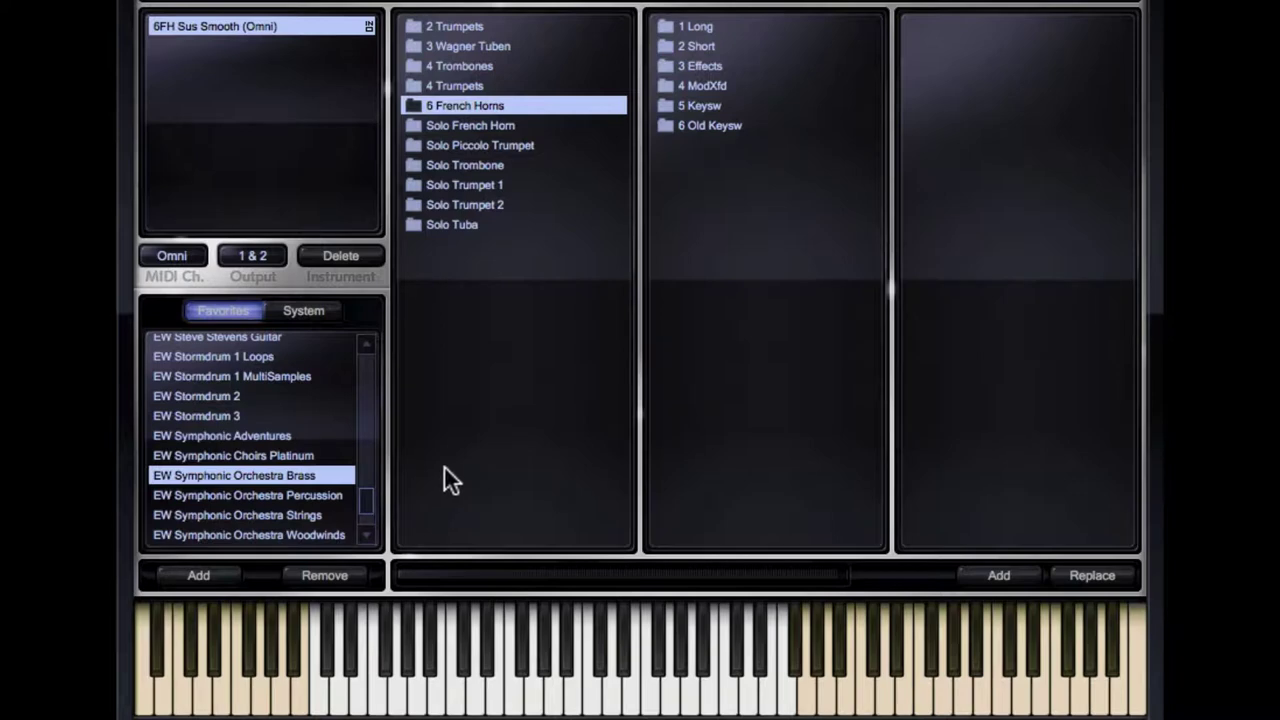
pyautogui.click(708, 25)
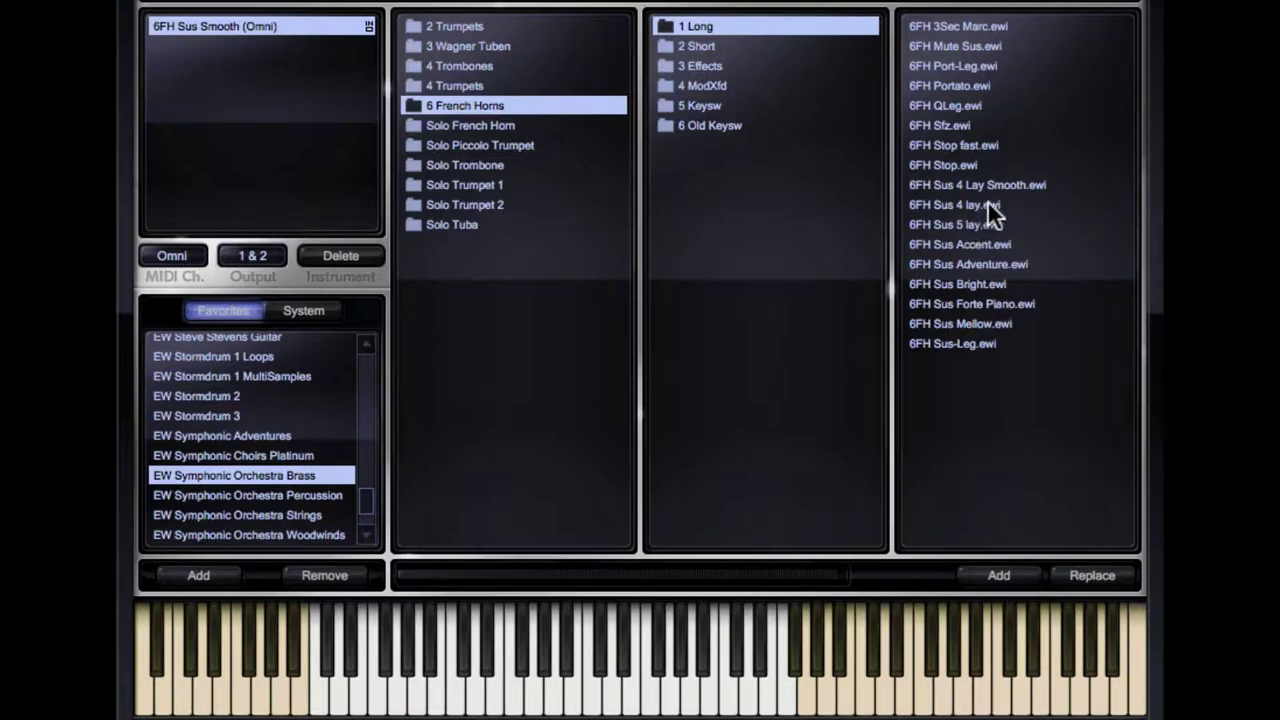
pyautogui.click(973, 104)
pyautogui.doubleClick(972, 104)
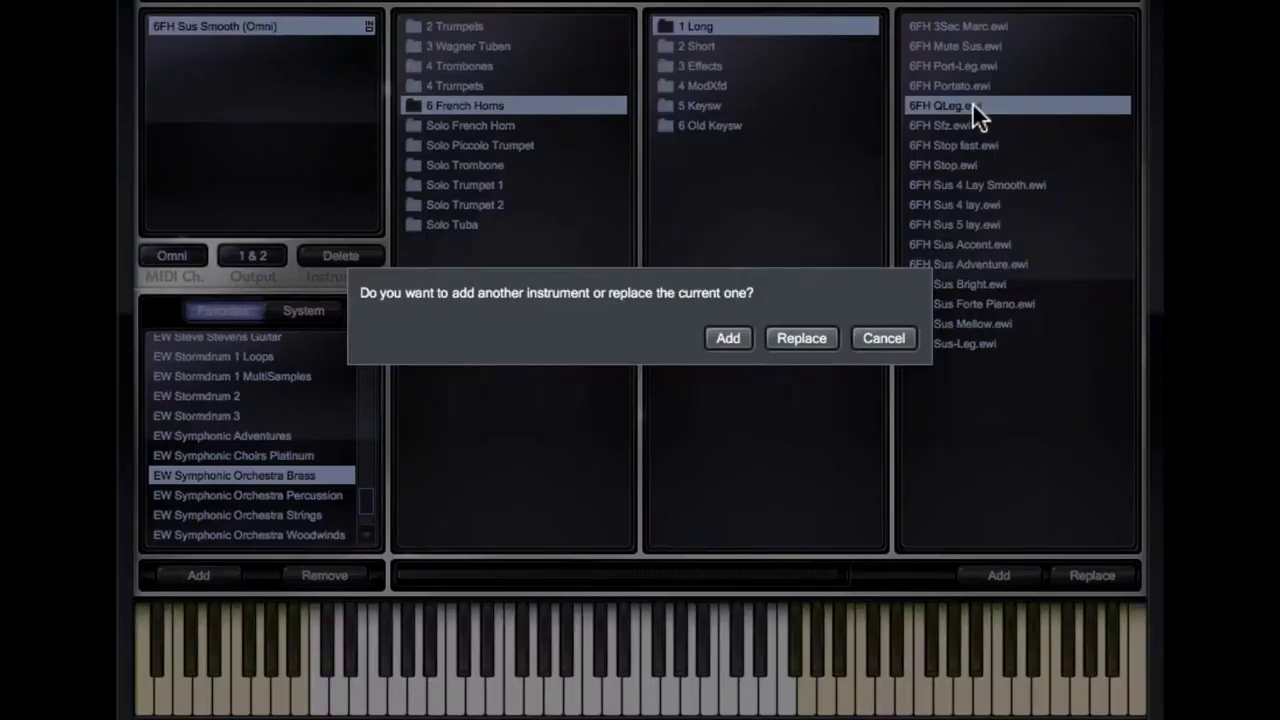
pyautogui.click(801, 338)
# Step: Audition 6FH QLeg with the Legato script switched on and off, and replace it with 6FH Sus Adventure.ewi, discarding the unsaved changes
pyautogui.click(805, 20)
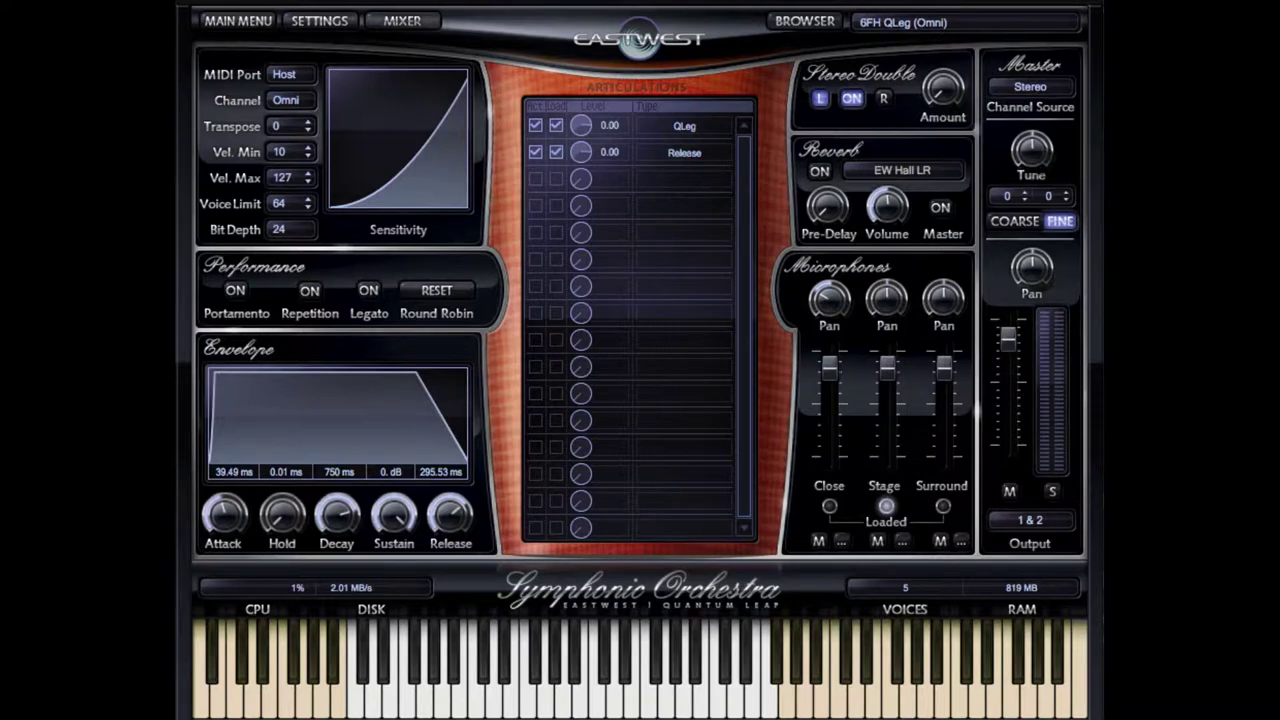
pyautogui.click(367, 294)
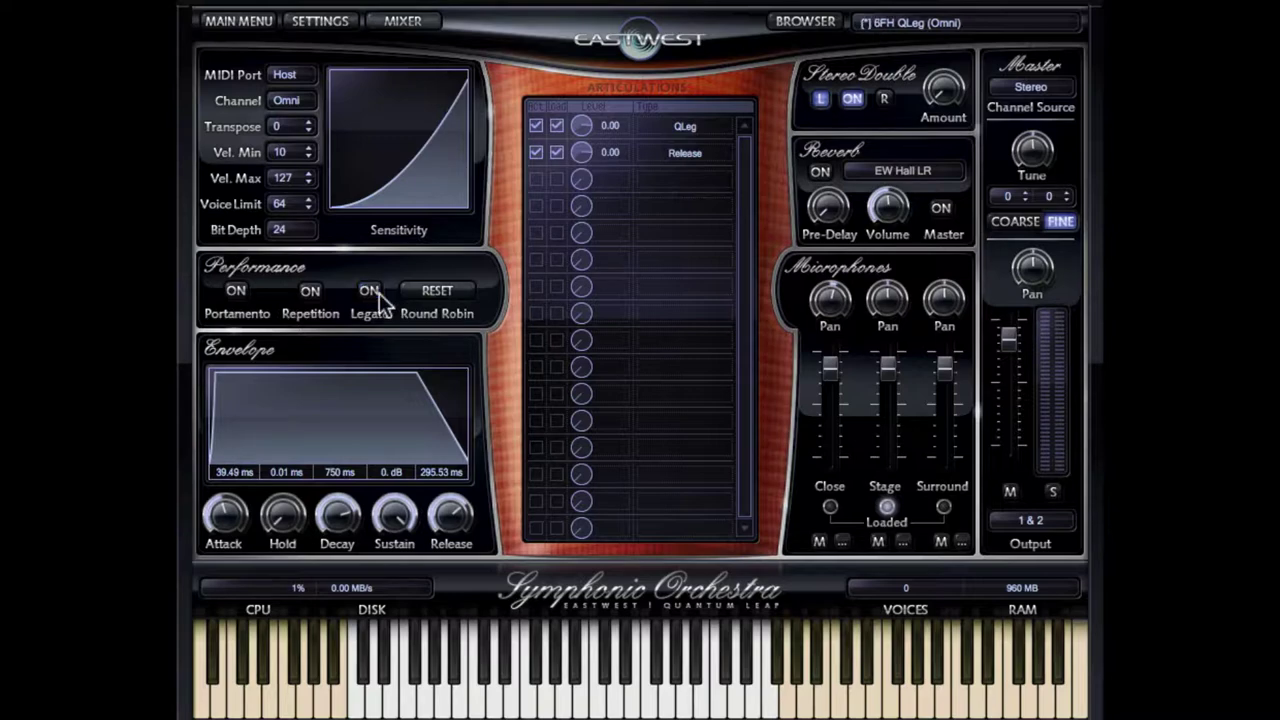
pyautogui.click(797, 24)
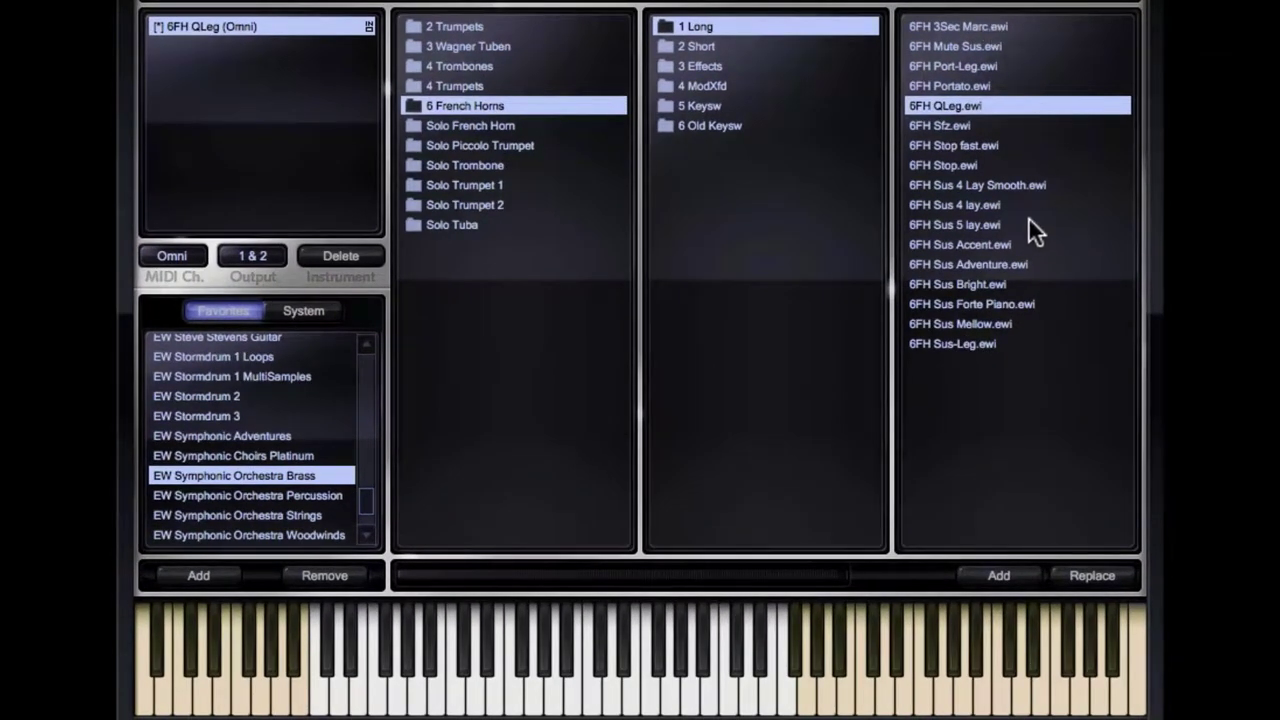
pyautogui.doubleClick(997, 264)
pyautogui.click(802, 338)
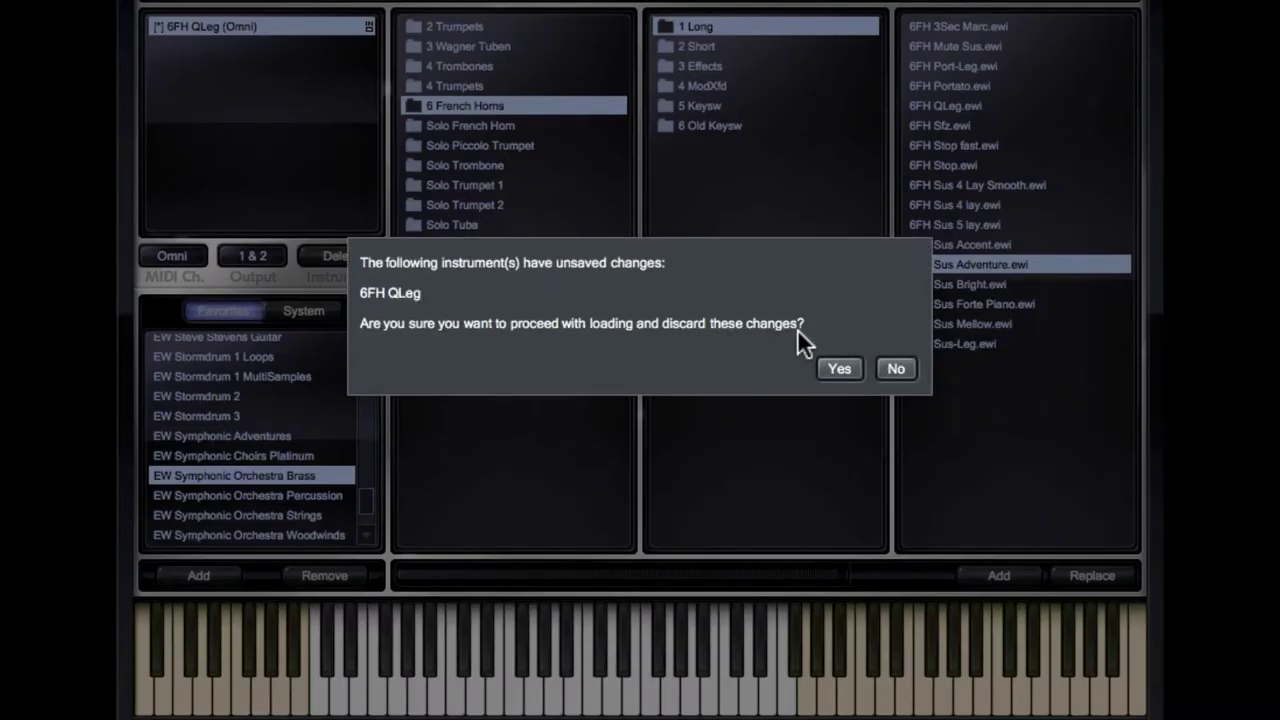
pyautogui.click(835, 367)
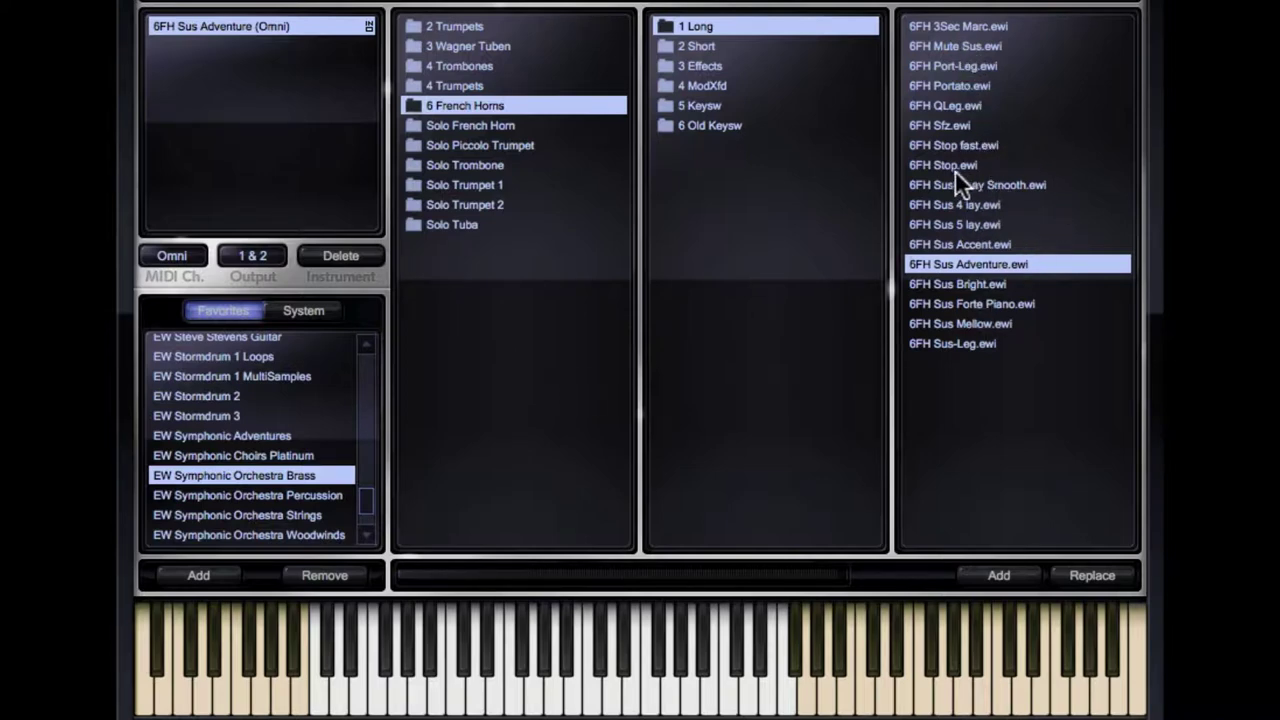
# Step: Audition the stopped French horns by loading 6FH Stop.ewi and replacing it with 6FH Stop fast.ewi
pyautogui.click(929, 163)
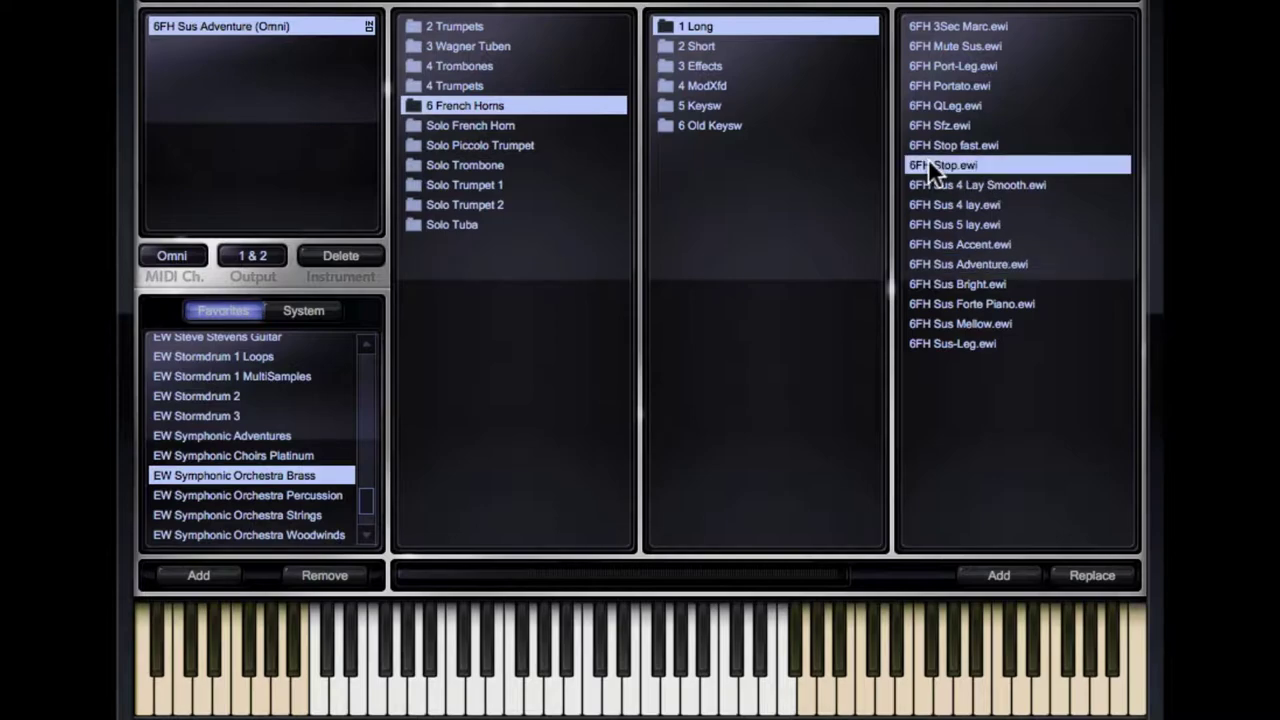
pyautogui.doubleClick(950, 166)
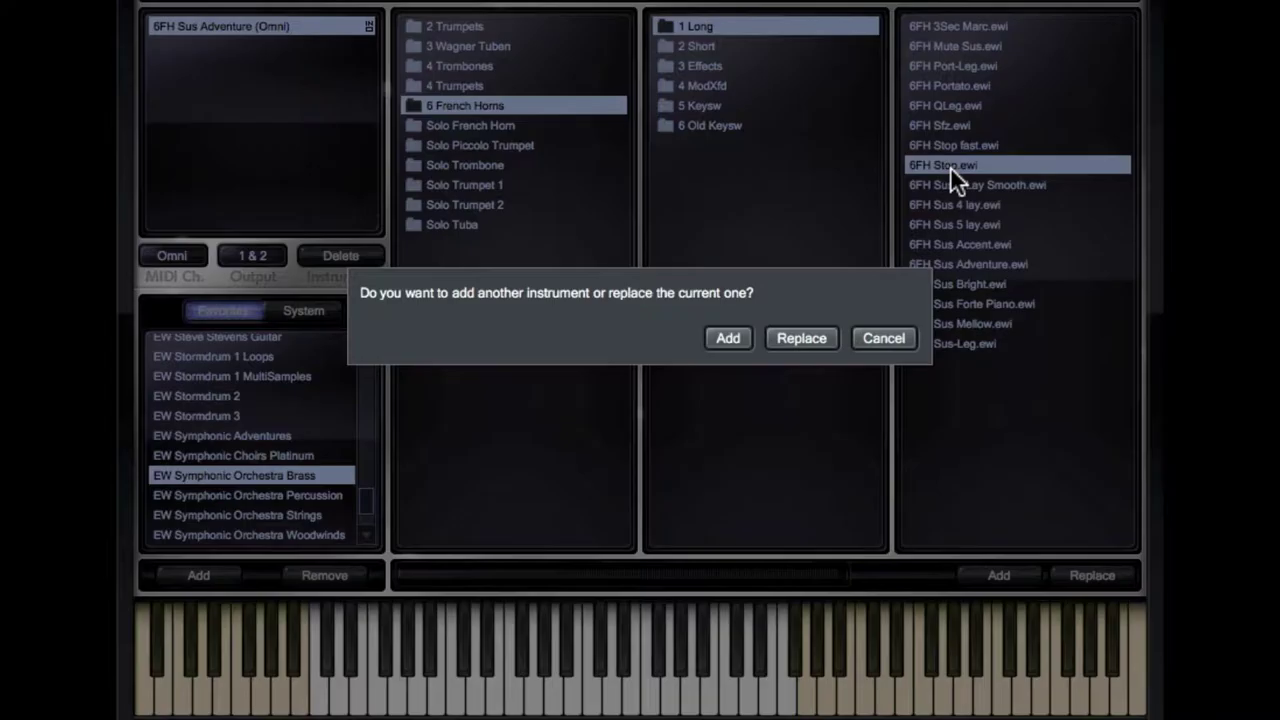
pyautogui.click(801, 340)
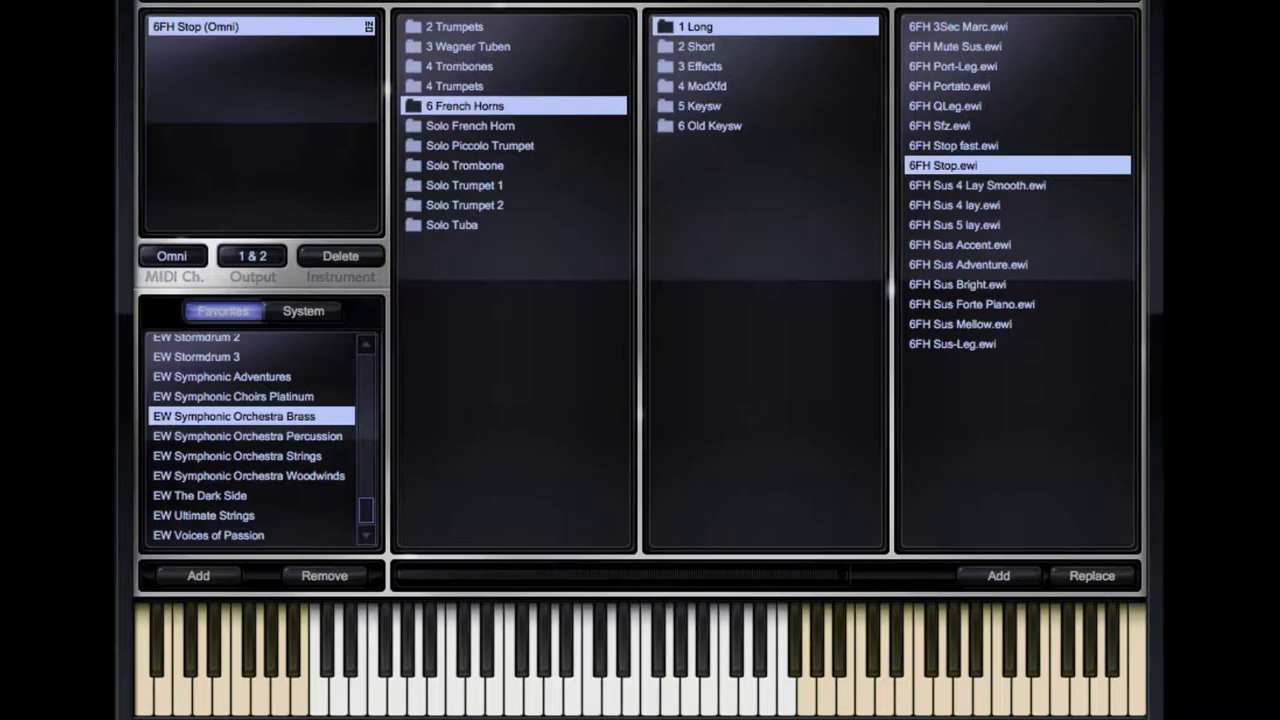
pyautogui.doubleClick(968, 141)
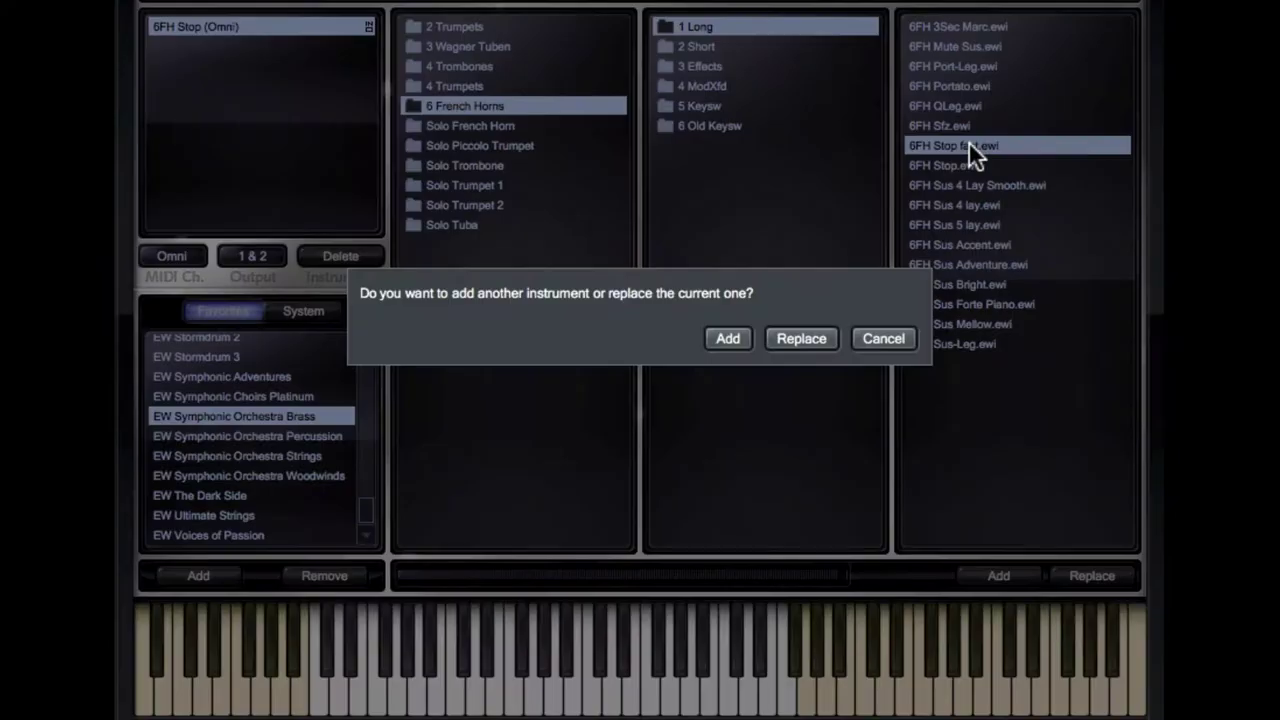
pyautogui.click(787, 337)
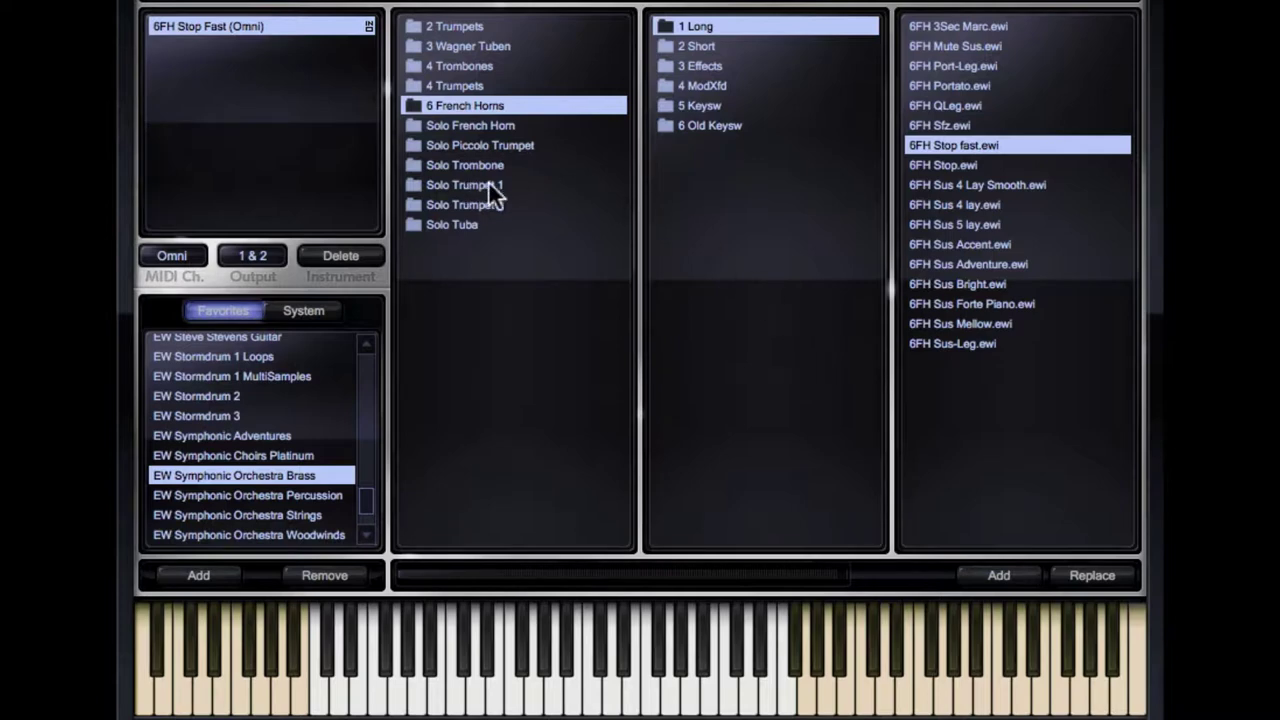
# Step: Load 2TP Repetitions.ewi from the 2 Trumpets, 2 Short folder, and replace it with 2TP Mute Stac RR x6.ewi
pyautogui.click(477, 24)
pyautogui.click(705, 50)
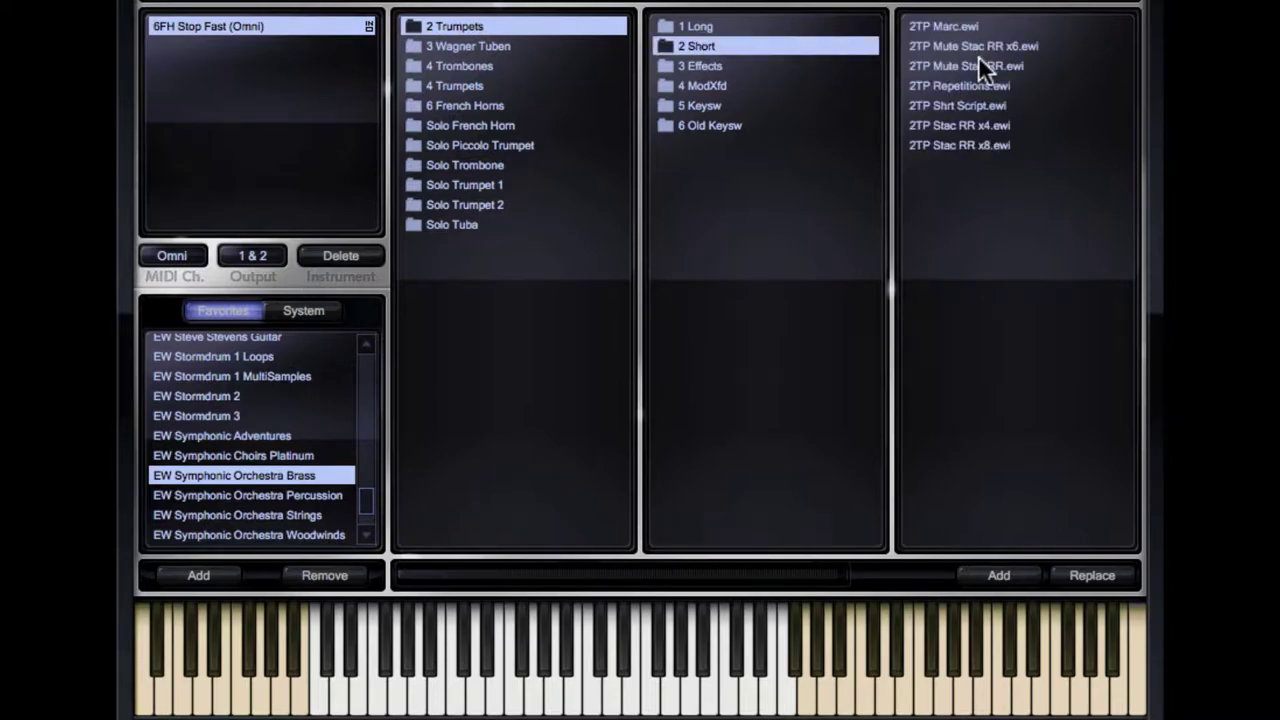
pyautogui.doubleClick(973, 86)
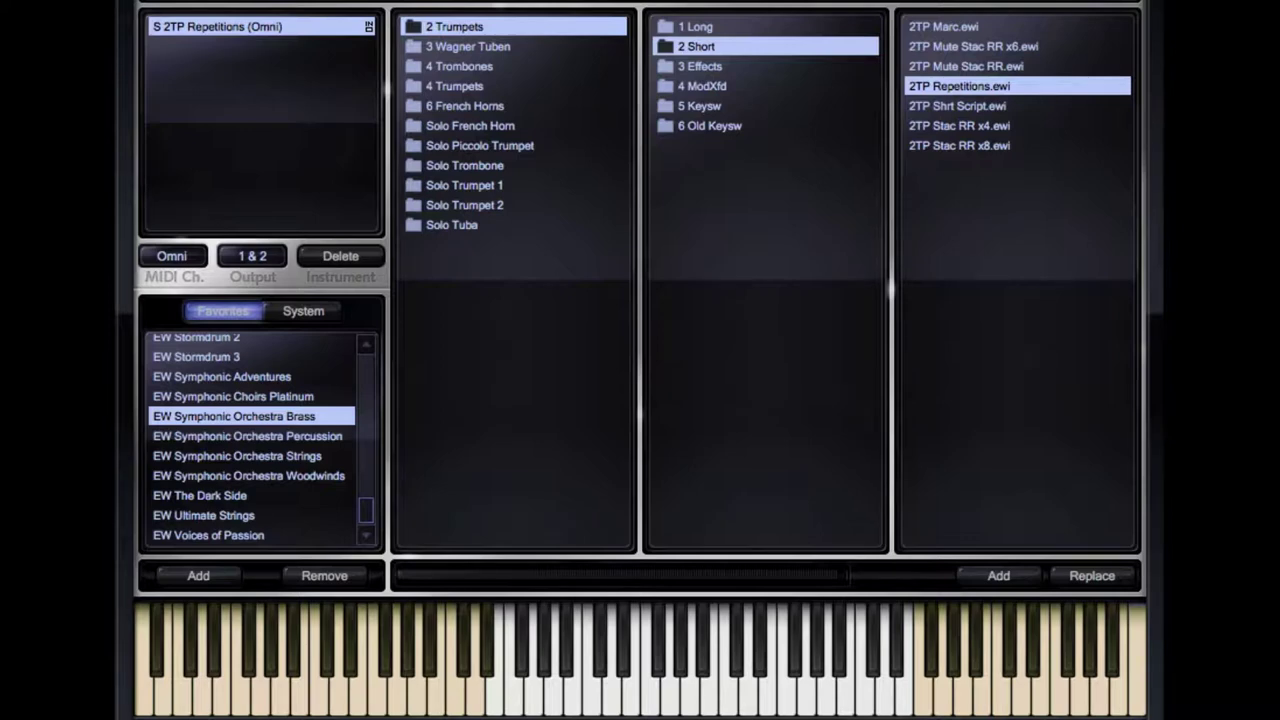
pyautogui.doubleClick(965, 40)
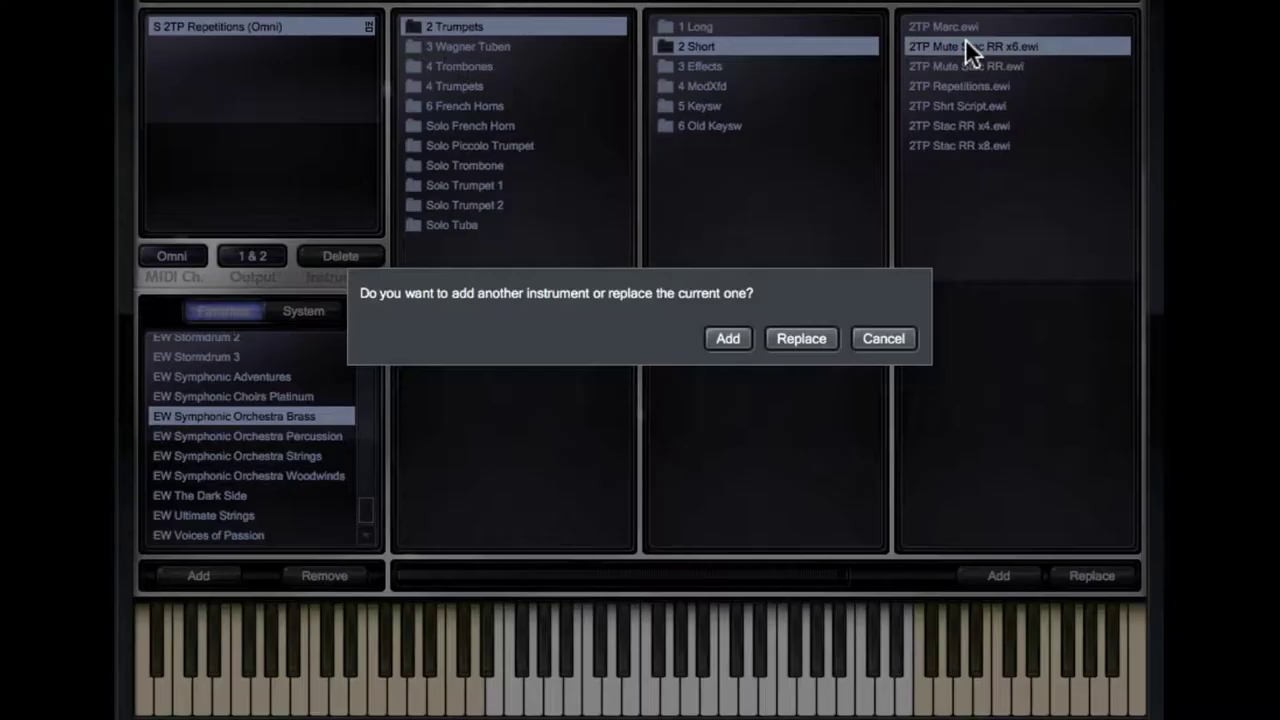
pyautogui.click(777, 334)
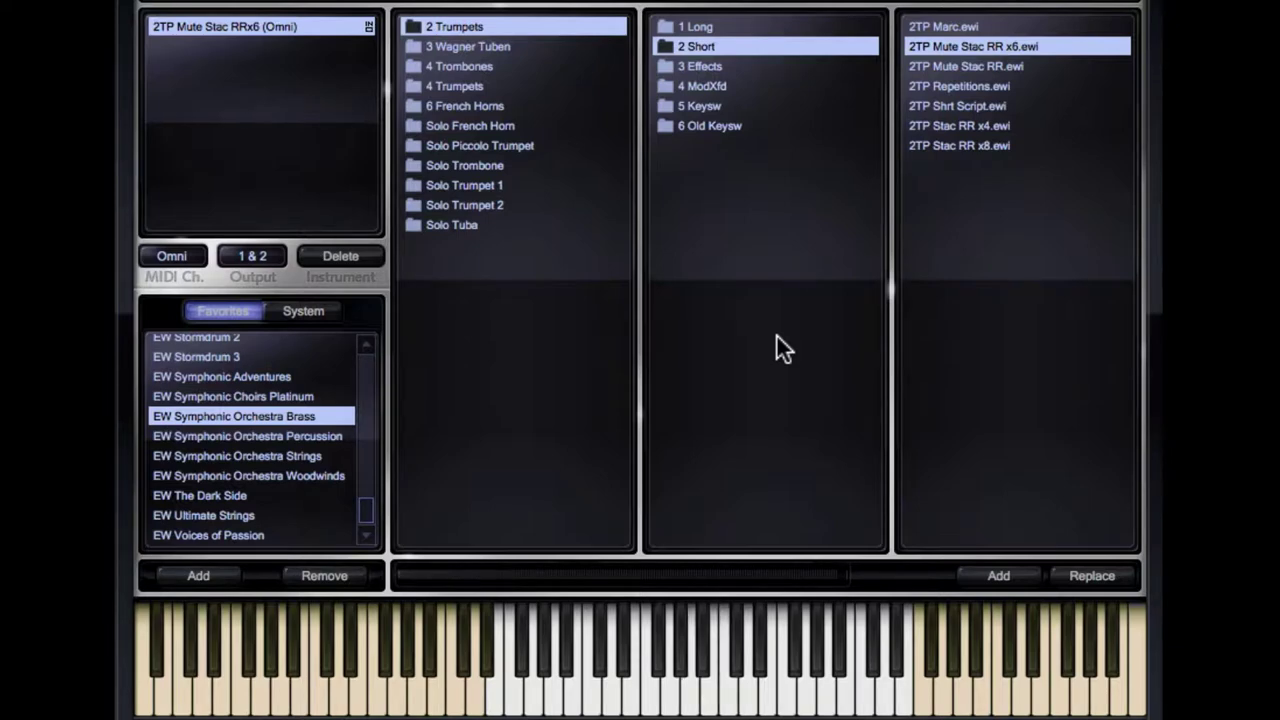
# Step: Replace the current patch with 4TP Forte Piano.ewi from the 4 Trumpets, 1 Long folder
pyautogui.click(480, 85)
pyautogui.click(442, 26)
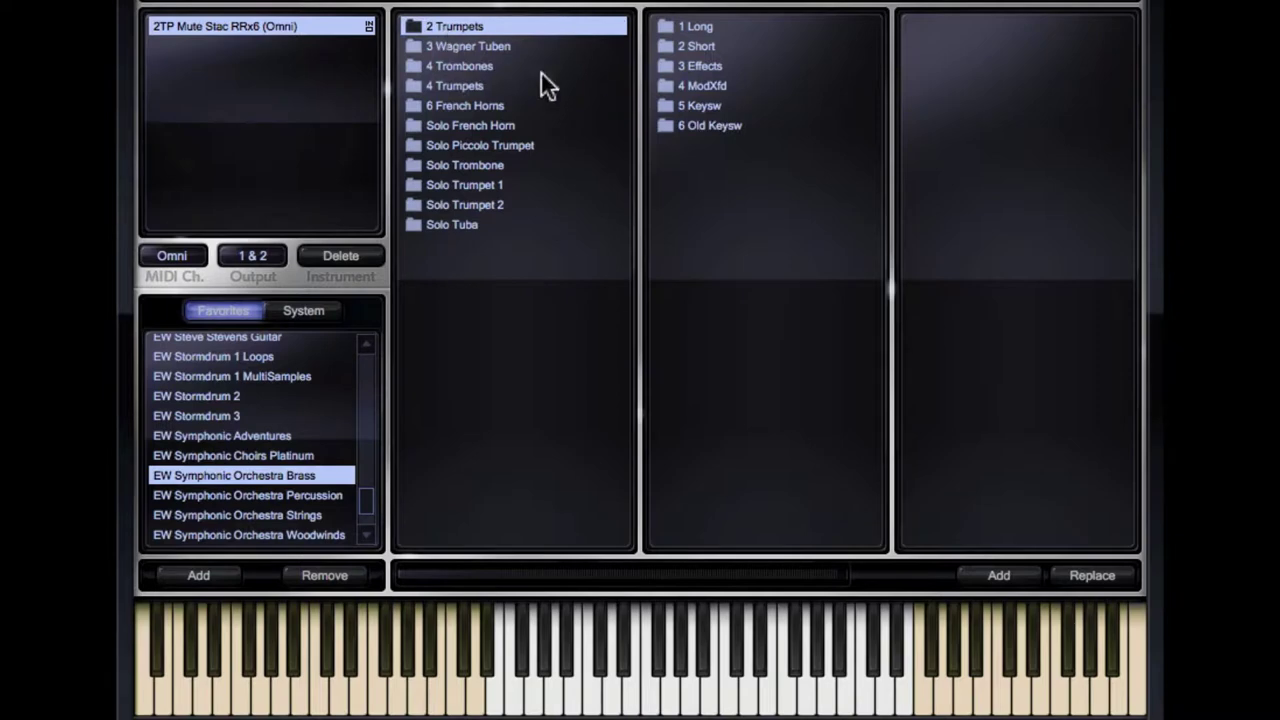
pyautogui.click(479, 87)
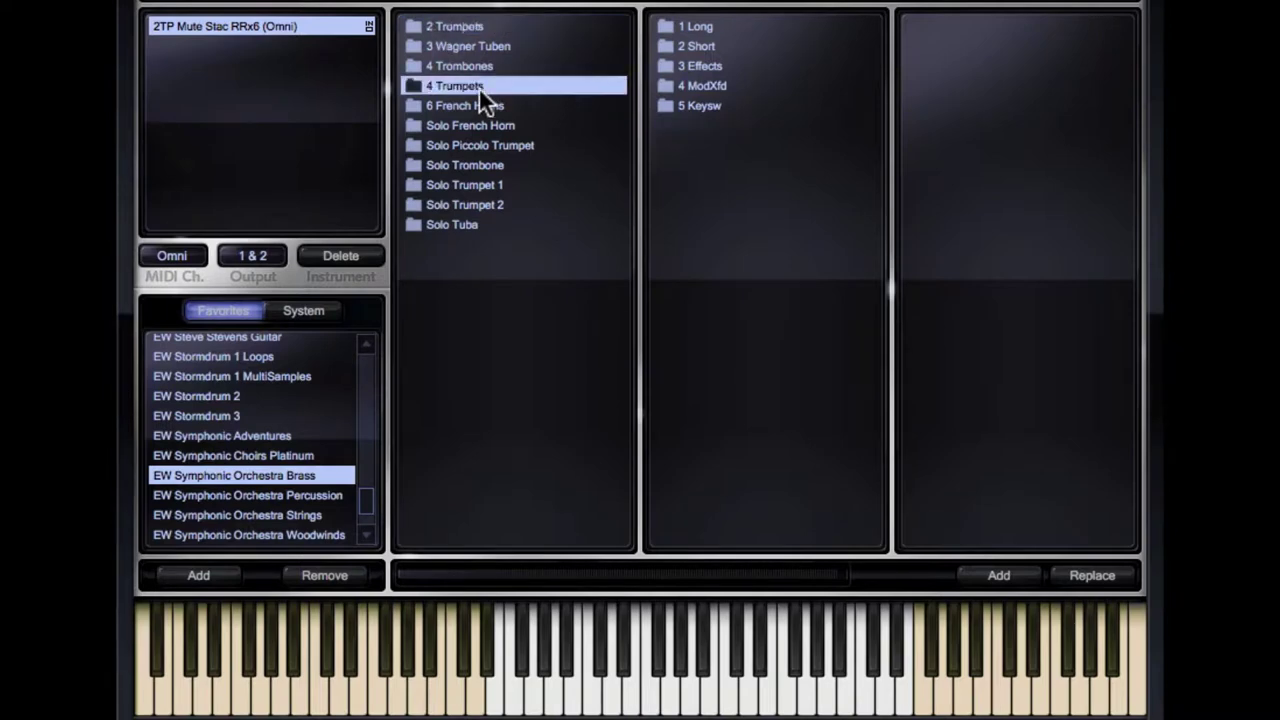
pyautogui.click(703, 27)
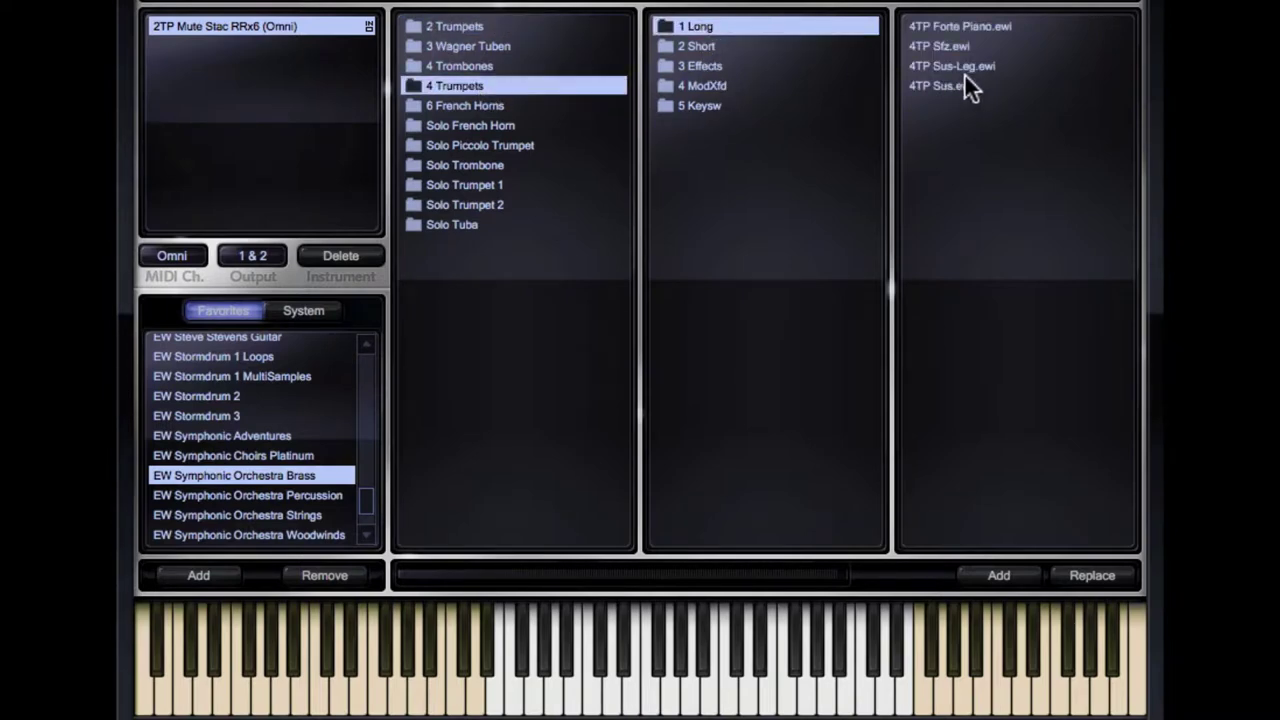
pyautogui.doubleClick(978, 30)
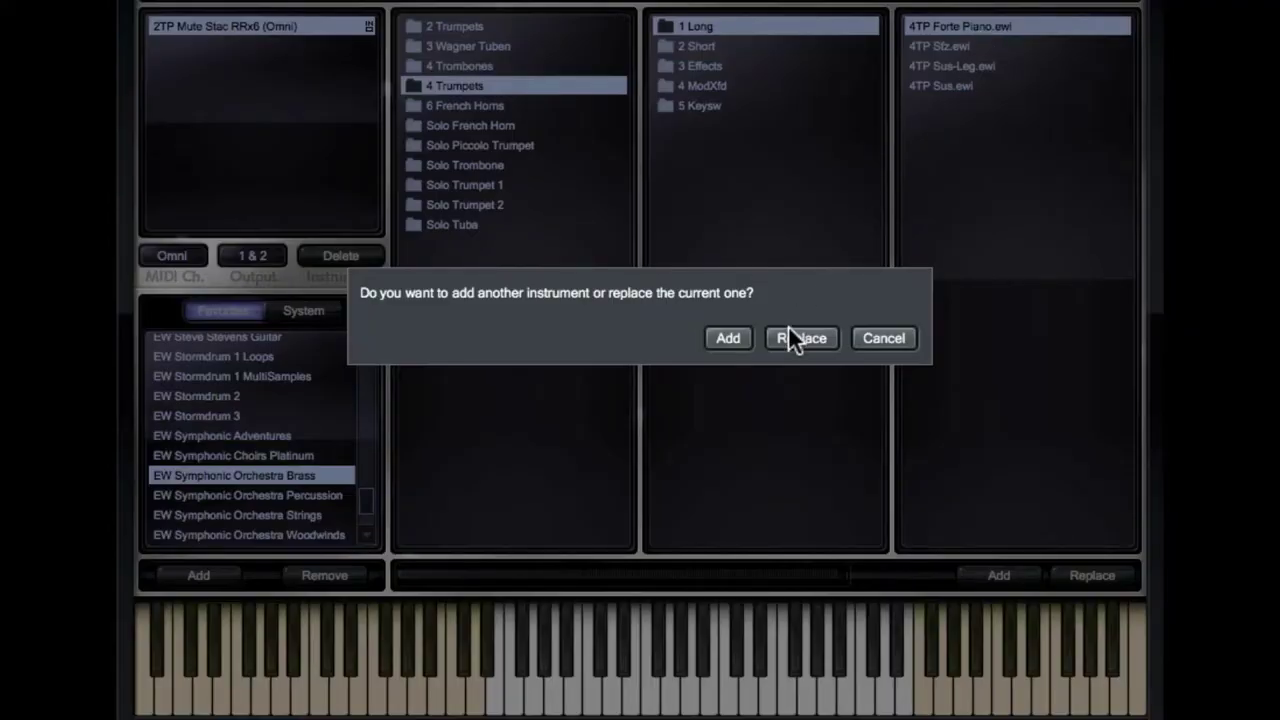
pyautogui.click(795, 340)
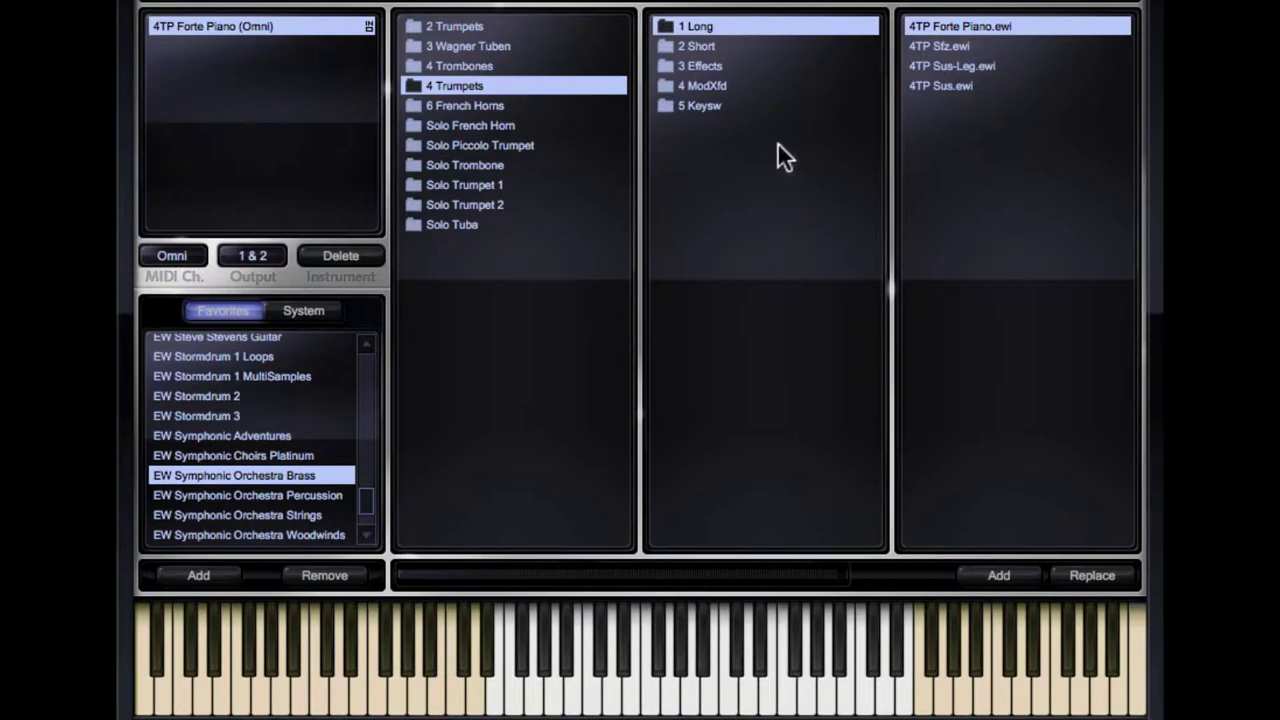
# Step: Replace the current patch with the crescendo 4TP Crec.ewi from the 4 Trumpets, 3 Effects folder
pyautogui.click(720, 67)
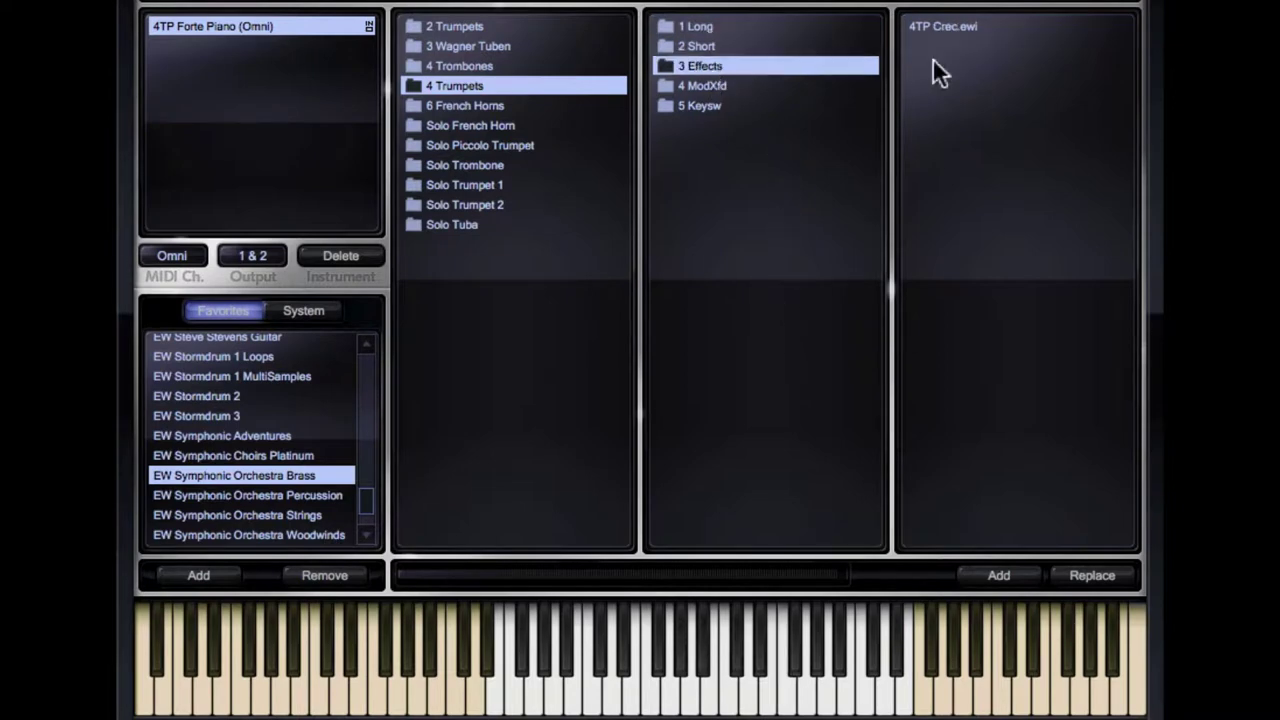
pyautogui.doubleClick(966, 28)
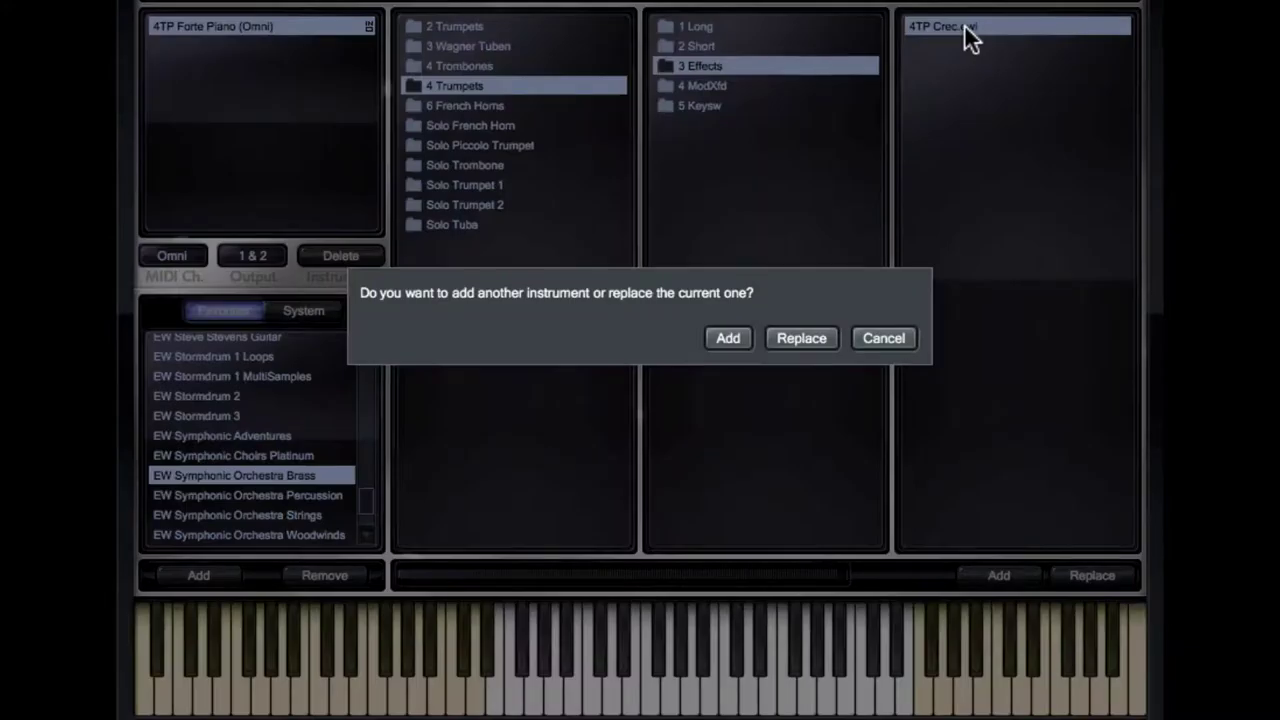
pyautogui.click(798, 335)
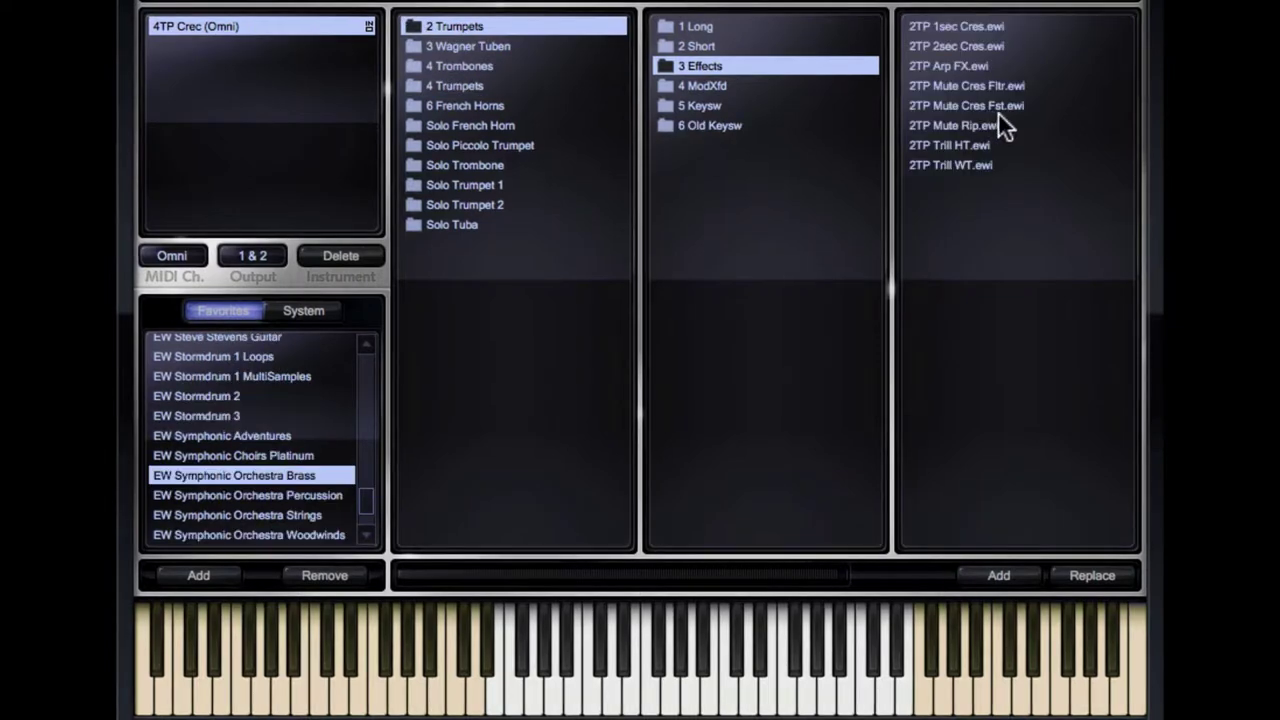
# Step: Load 2TP Arp FX.ewi from the 2 Trumpets, 3 Effects folder, and replace it with 2TP Mute Rip.ewi
pyautogui.doubleClick(958, 64)
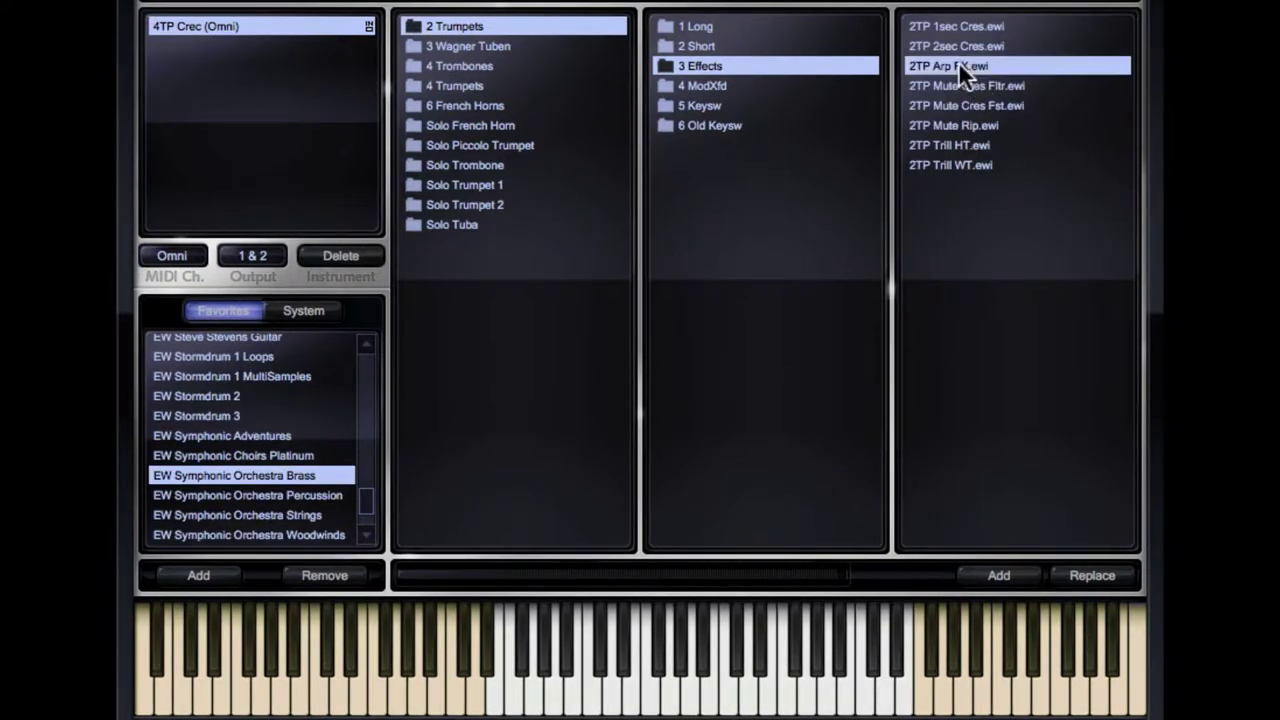
pyautogui.click(800, 336)
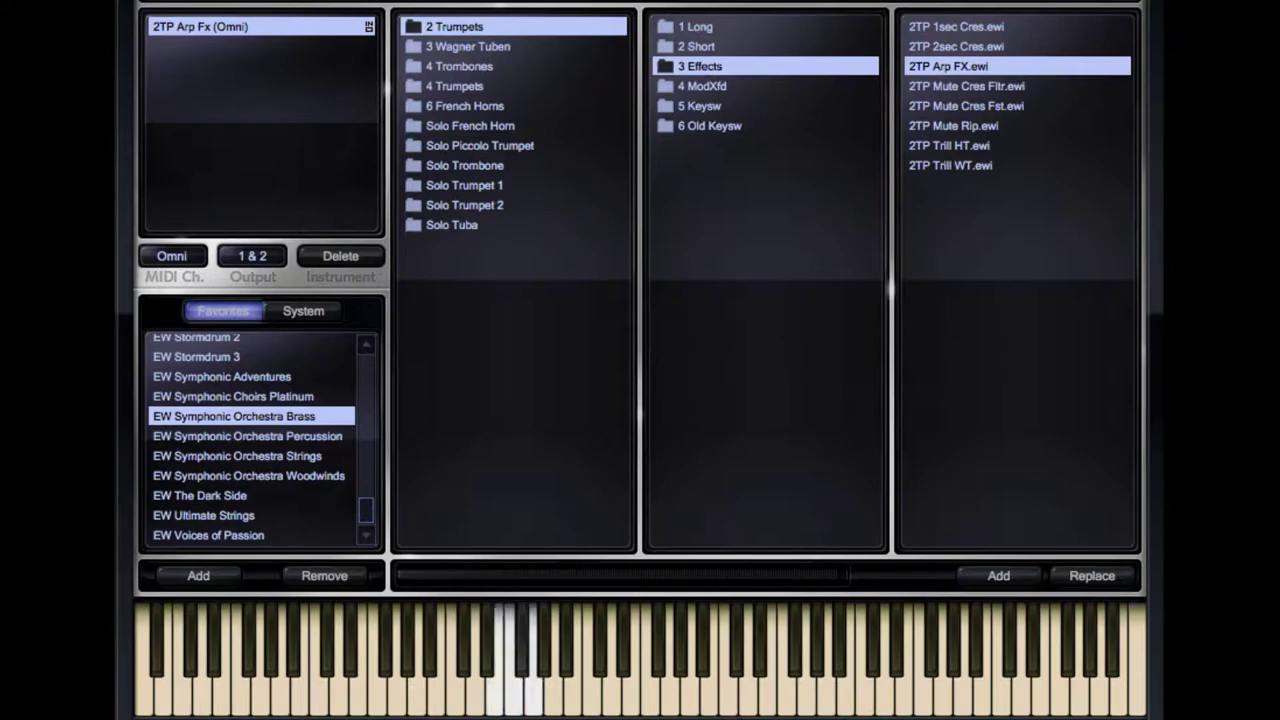
pyautogui.doubleClick(966, 105)
pyautogui.click(884, 338)
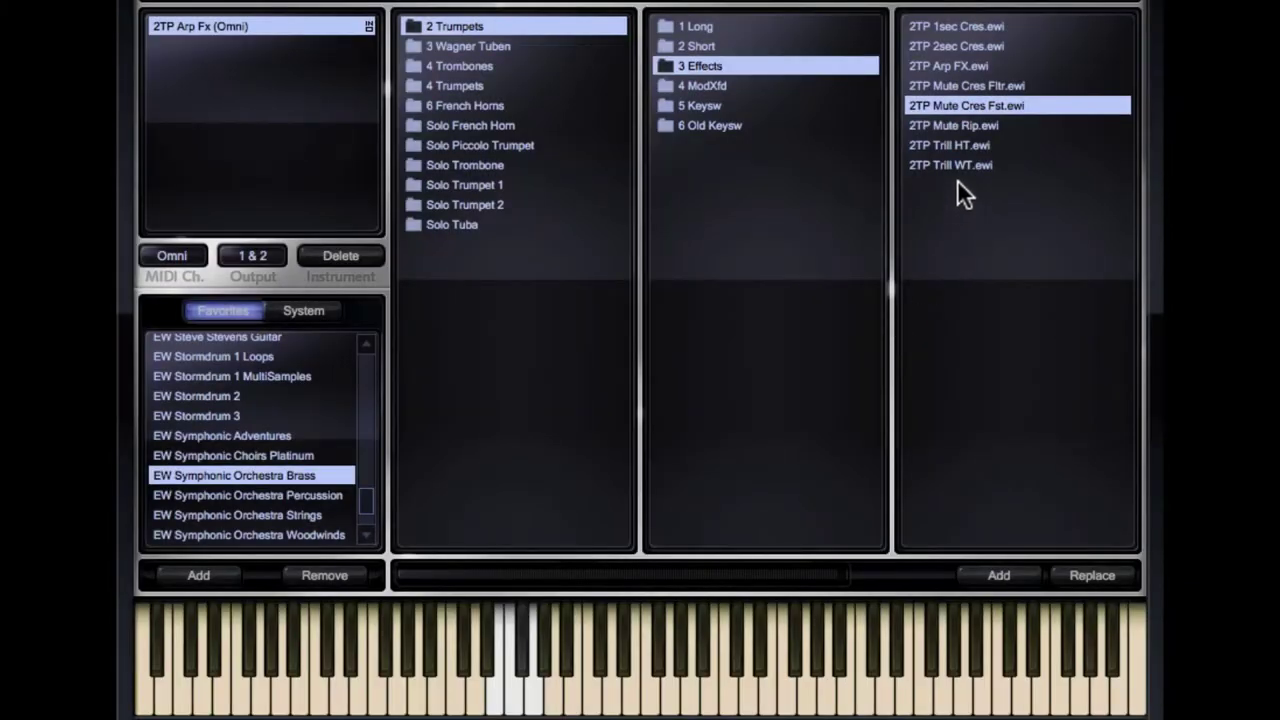
pyautogui.doubleClick(961, 125)
pyautogui.click(800, 340)
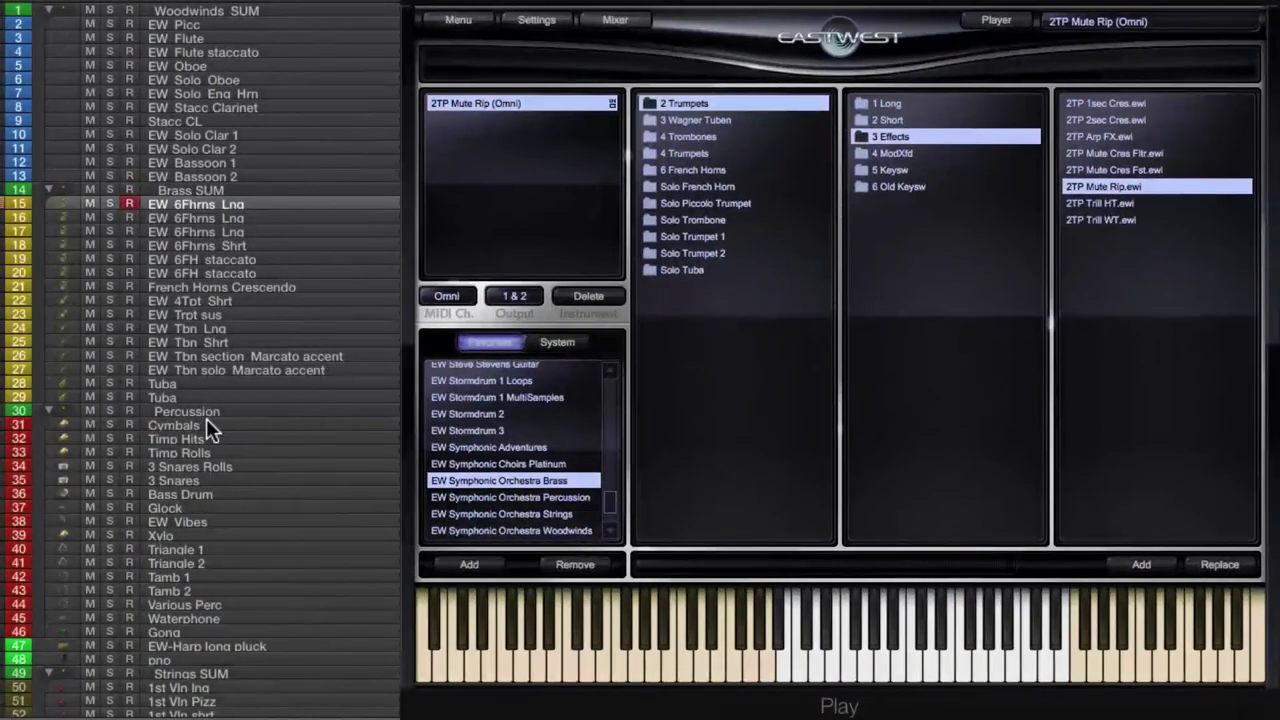
# Step: On the Cymbals track, browse the EW Symphonic Orchestra Percussion library and load 3 Snares DXF Rolls.ewi from the Drums folder
pyautogui.click(205, 422)
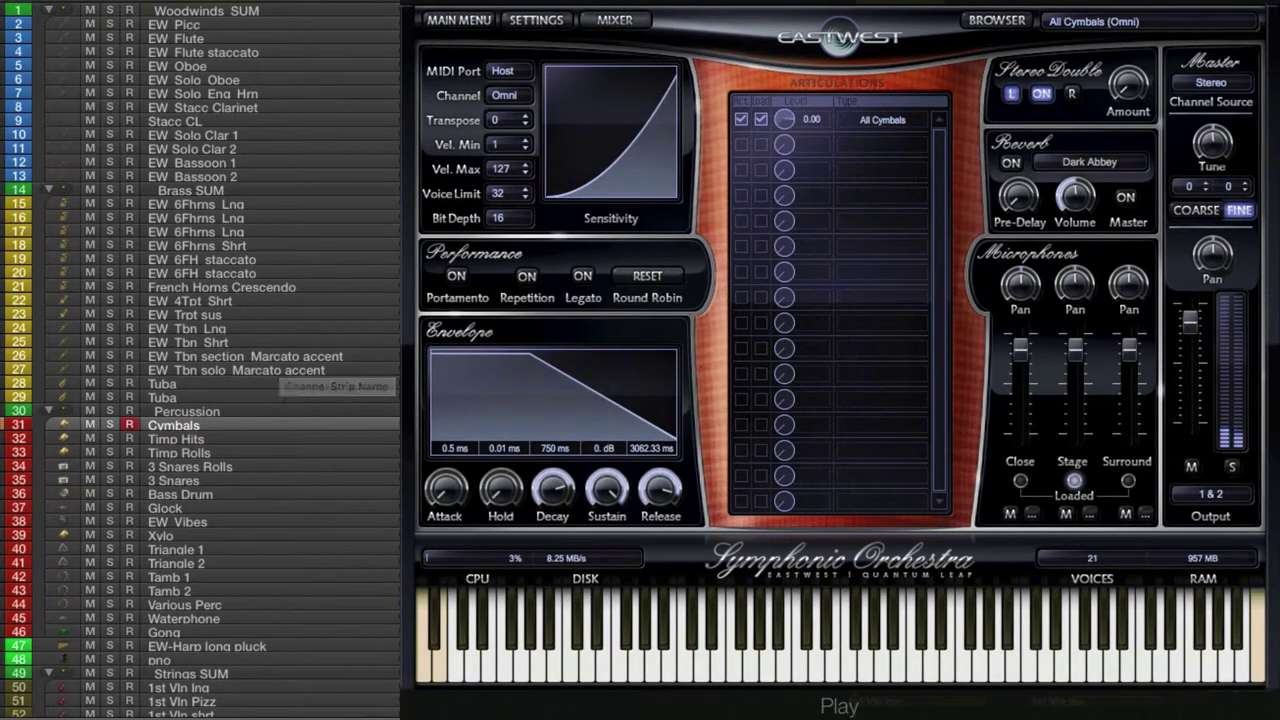
pyautogui.click(994, 21)
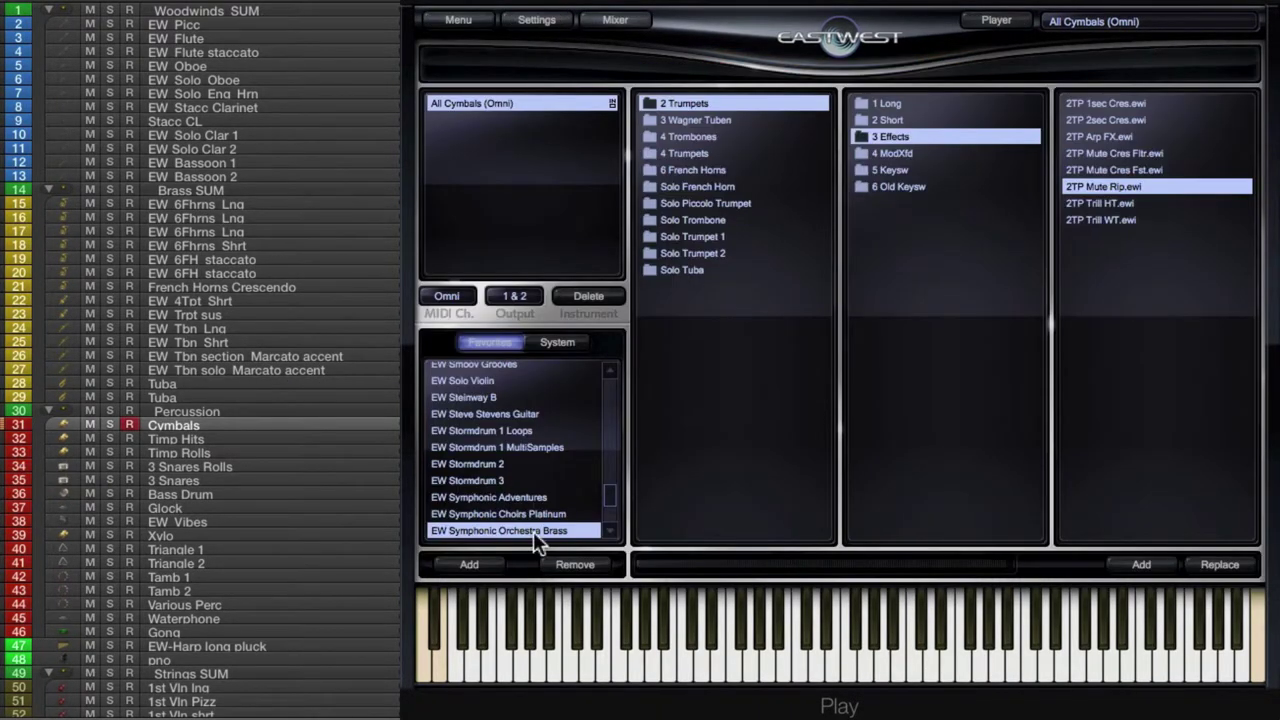
pyautogui.scroll(-1, 533, 531)
pyautogui.click(522, 499)
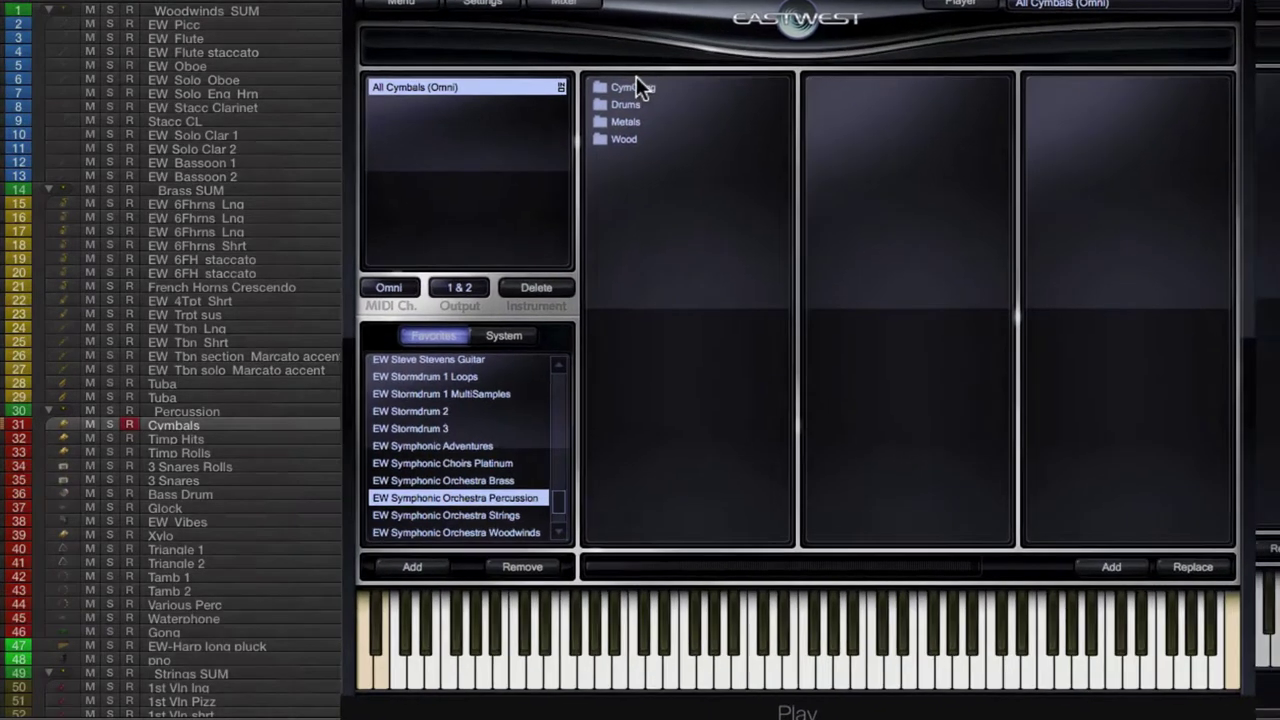
pyautogui.click(706, 103)
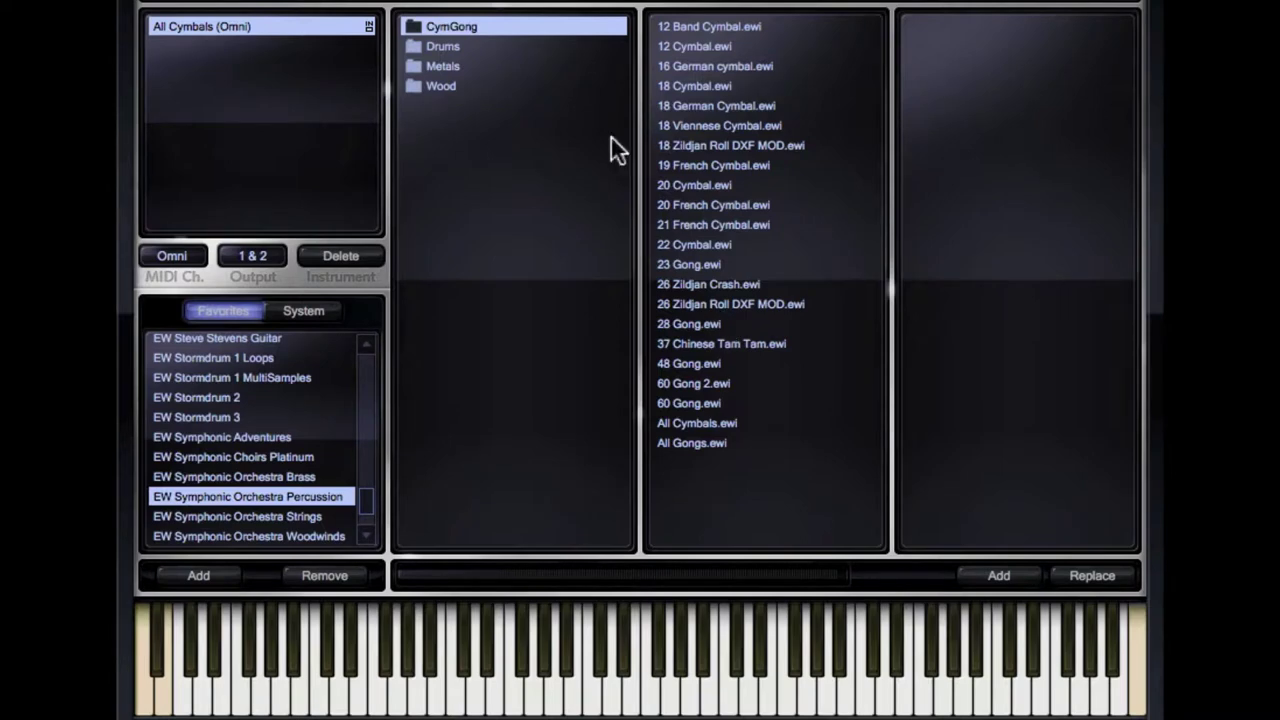
pyautogui.click(438, 47)
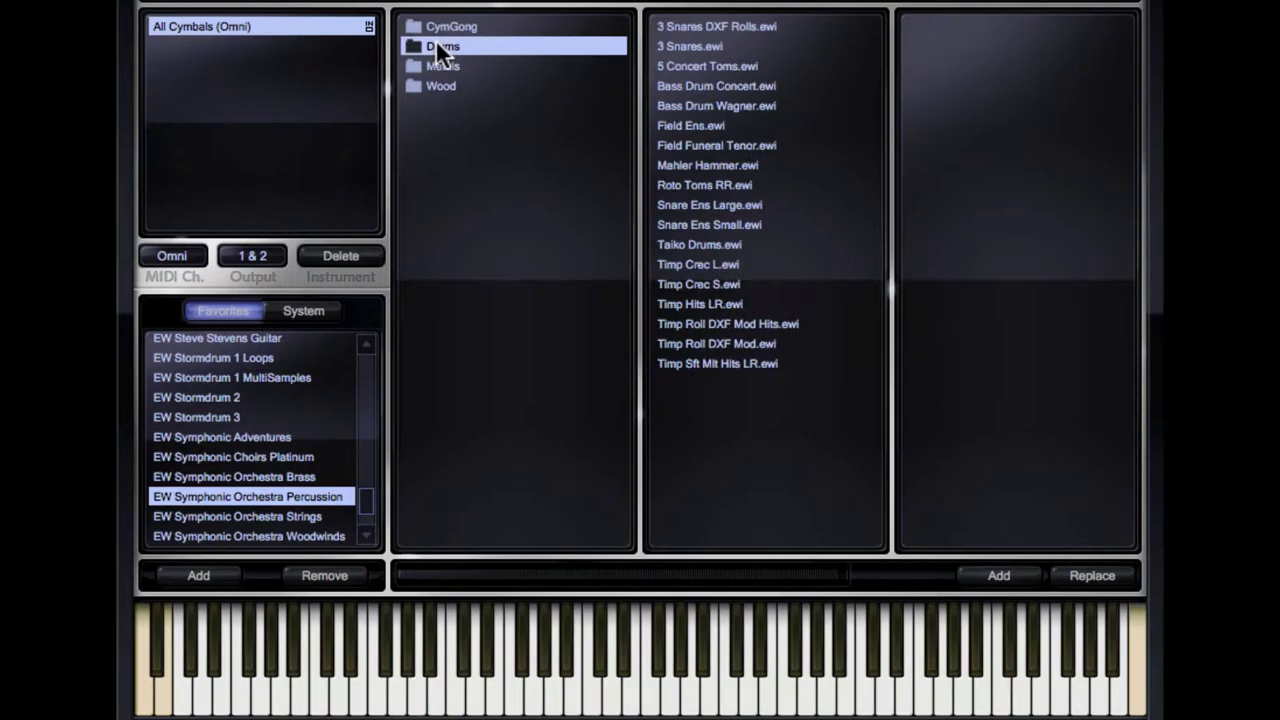
pyautogui.doubleClick(744, 28)
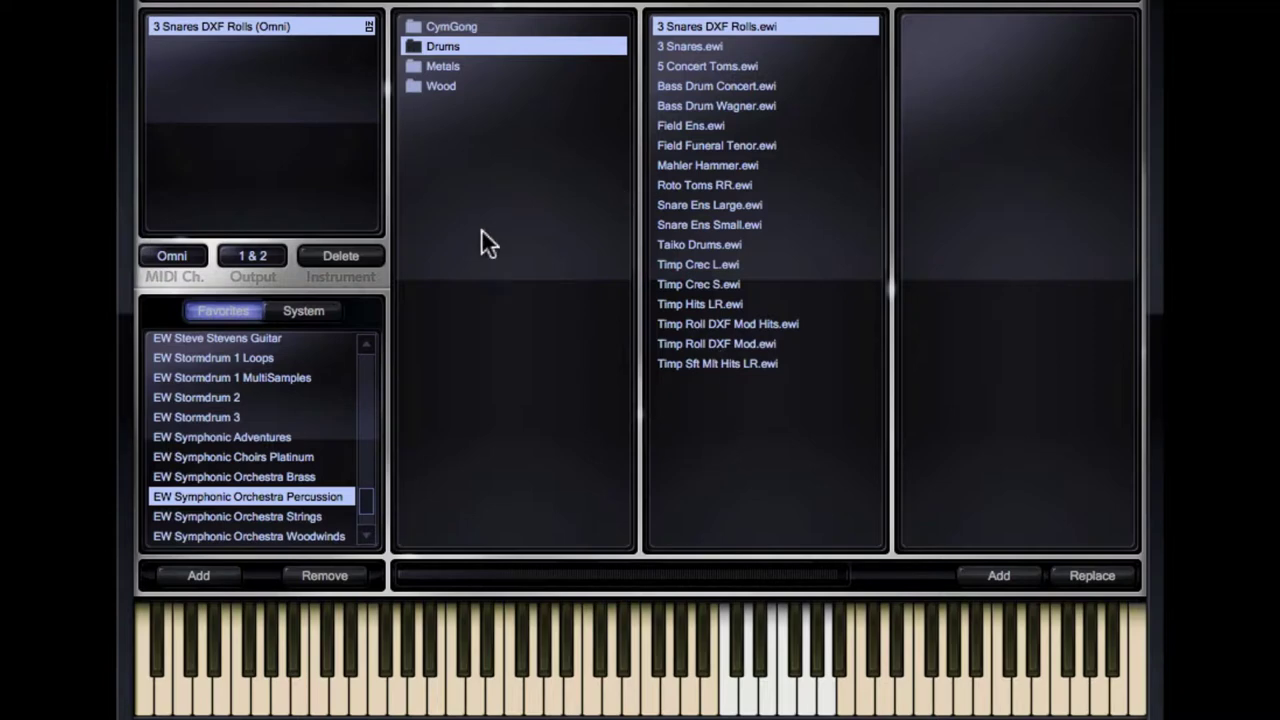
# Step: Replace the current patch with Artillery Shells.ewi from the Metals folder, and replace that with Waterphone.ewi
pyautogui.click(443, 68)
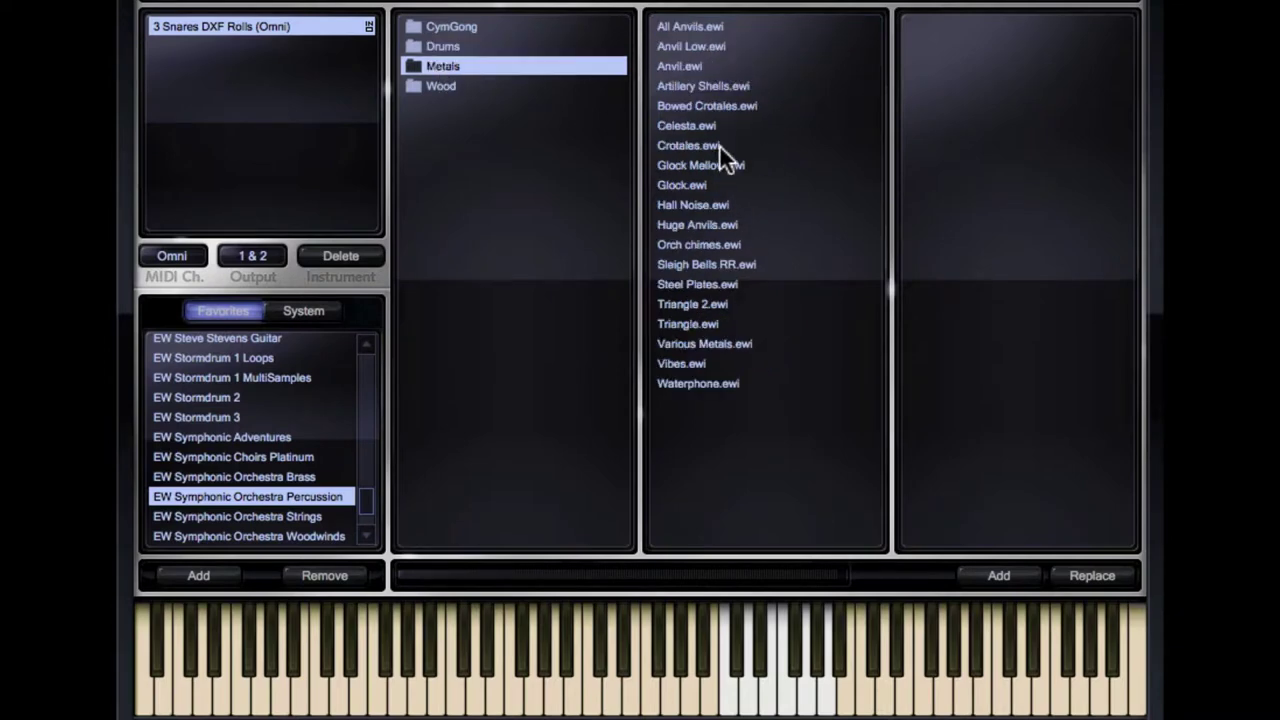
pyautogui.doubleClick(714, 88)
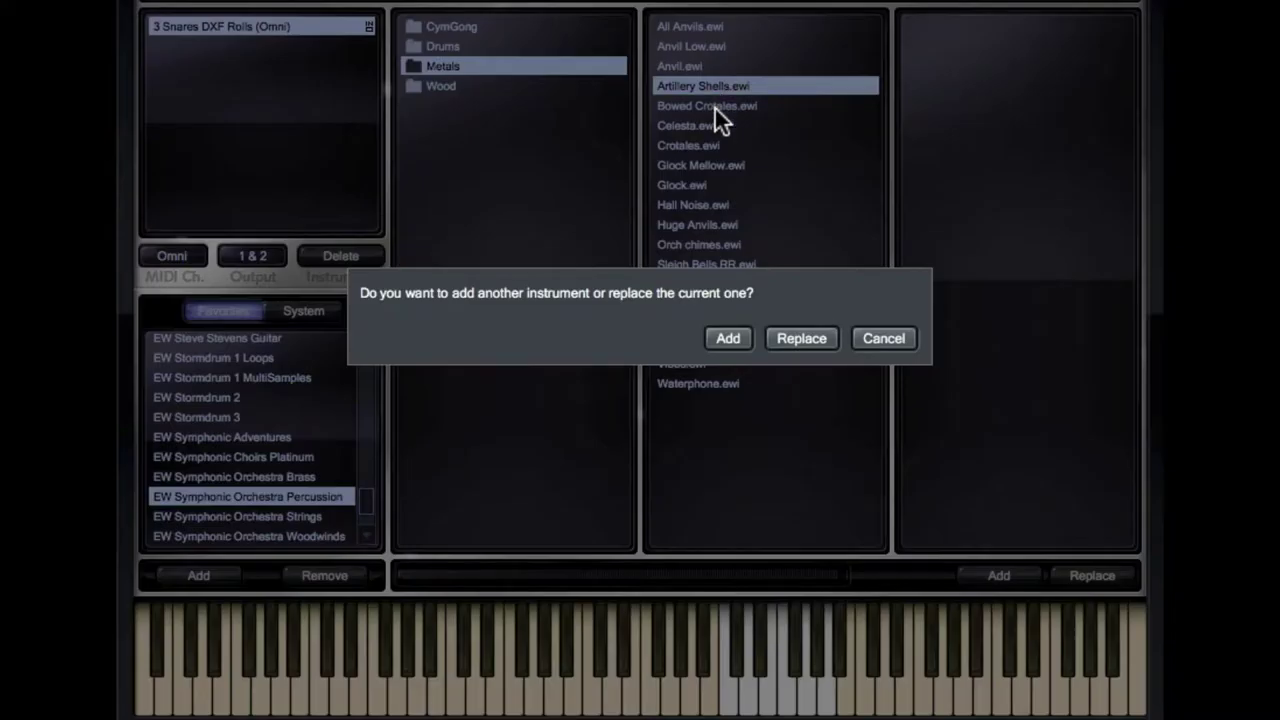
pyautogui.click(790, 336)
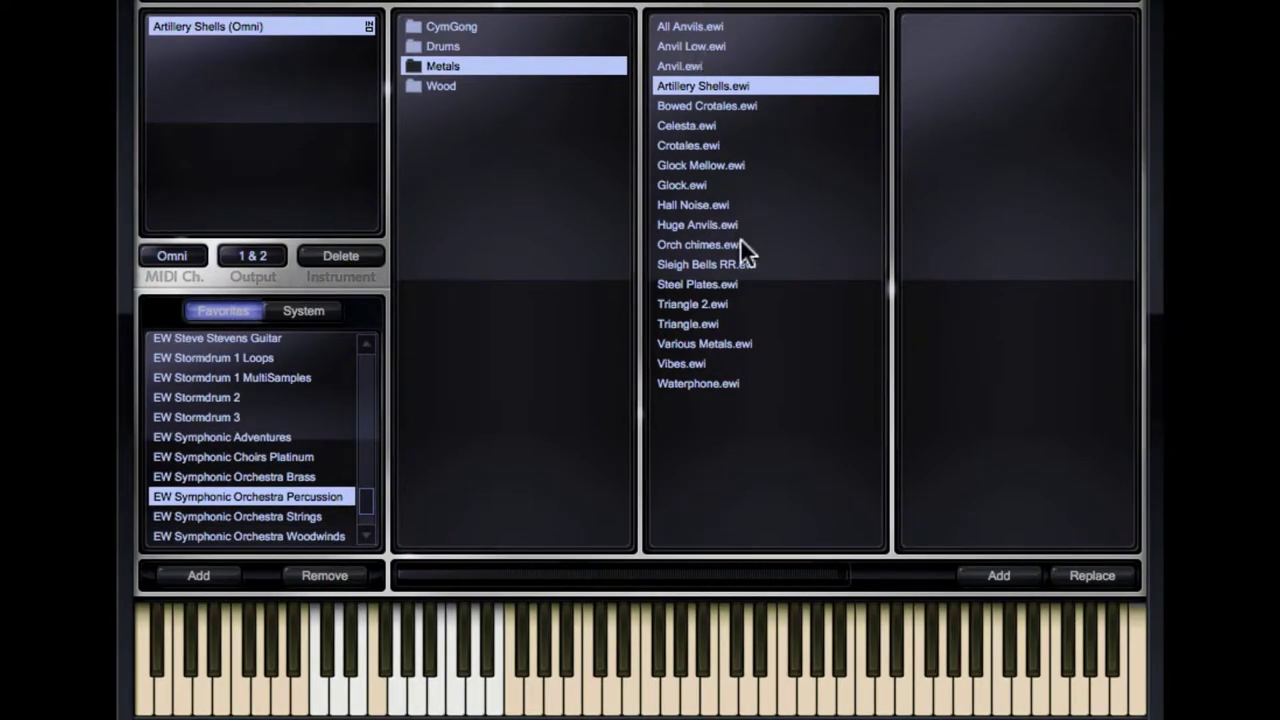
pyautogui.doubleClick(685, 382)
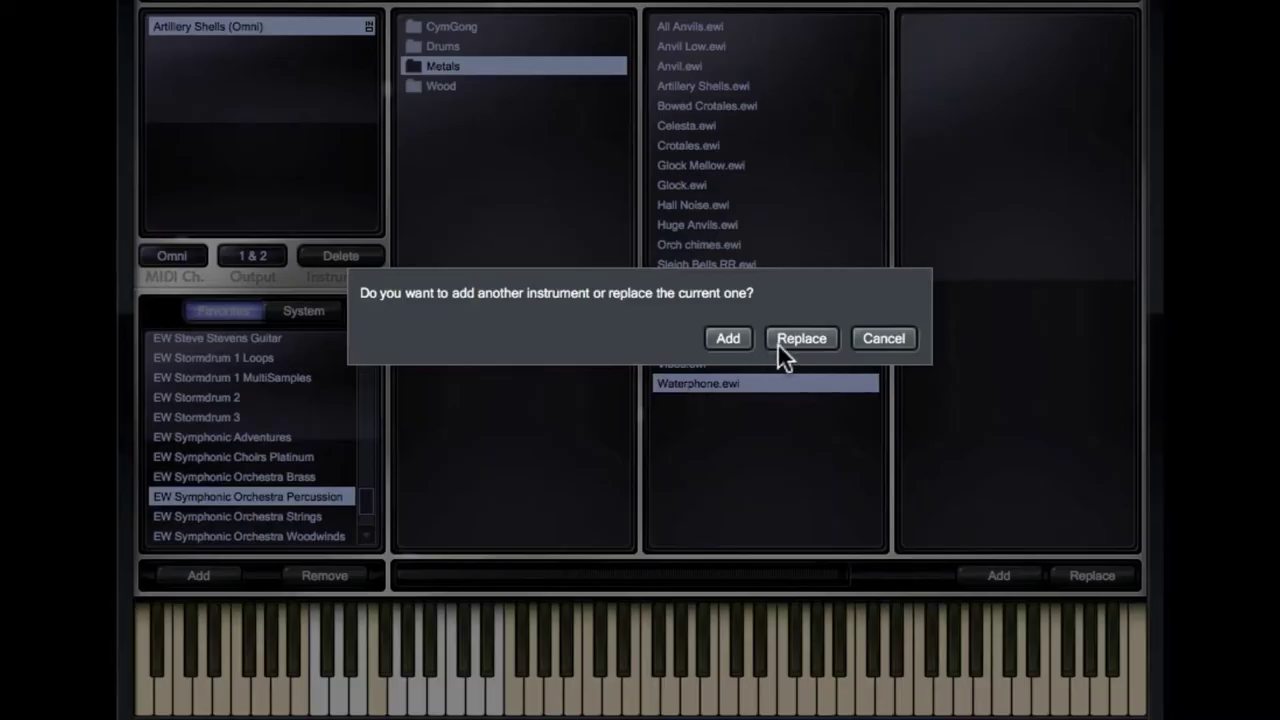
pyautogui.click(791, 343)
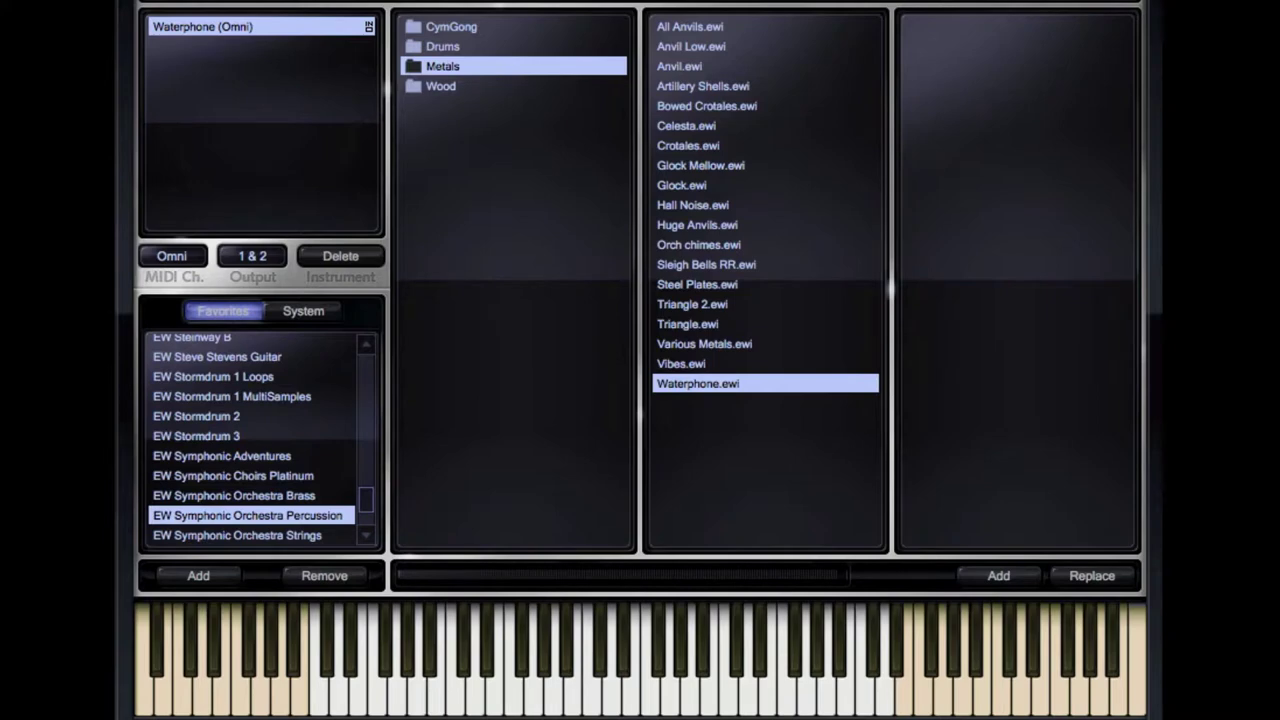
# Step: Replace the current patch with Wind Machine.ewi from the Wood folder of the percussion library
pyautogui.click(446, 85)
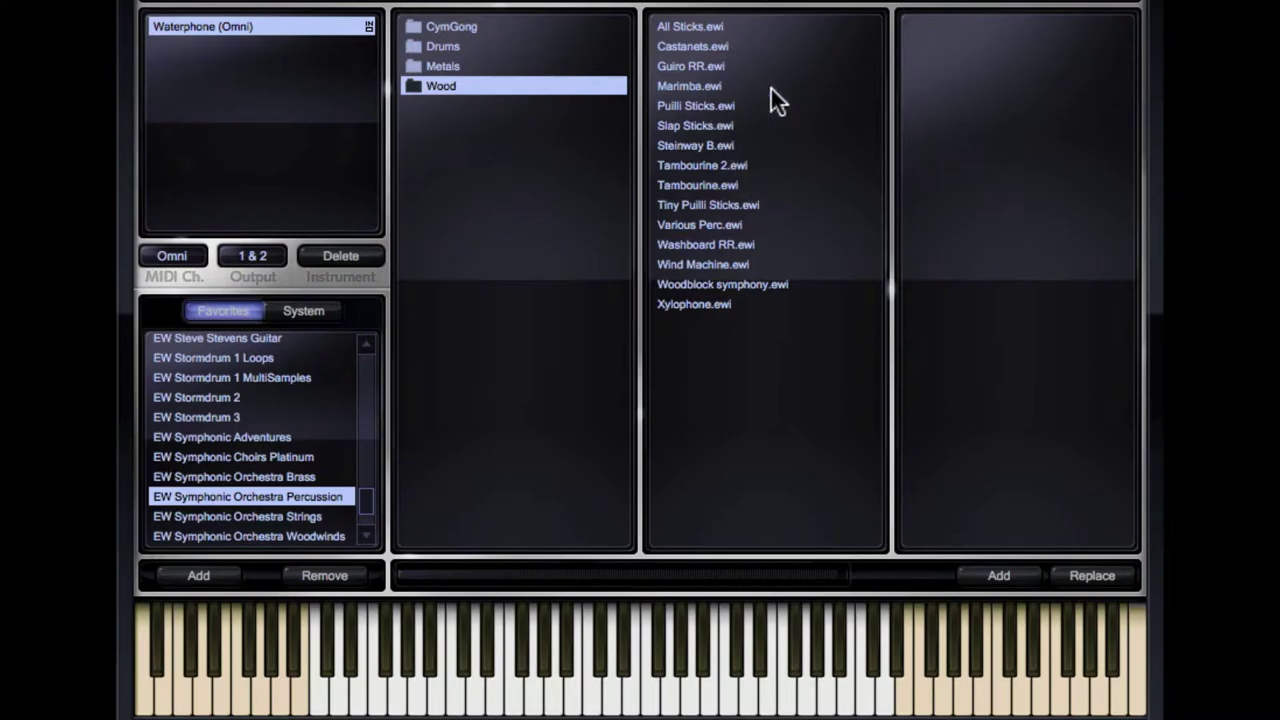
pyautogui.click(725, 125)
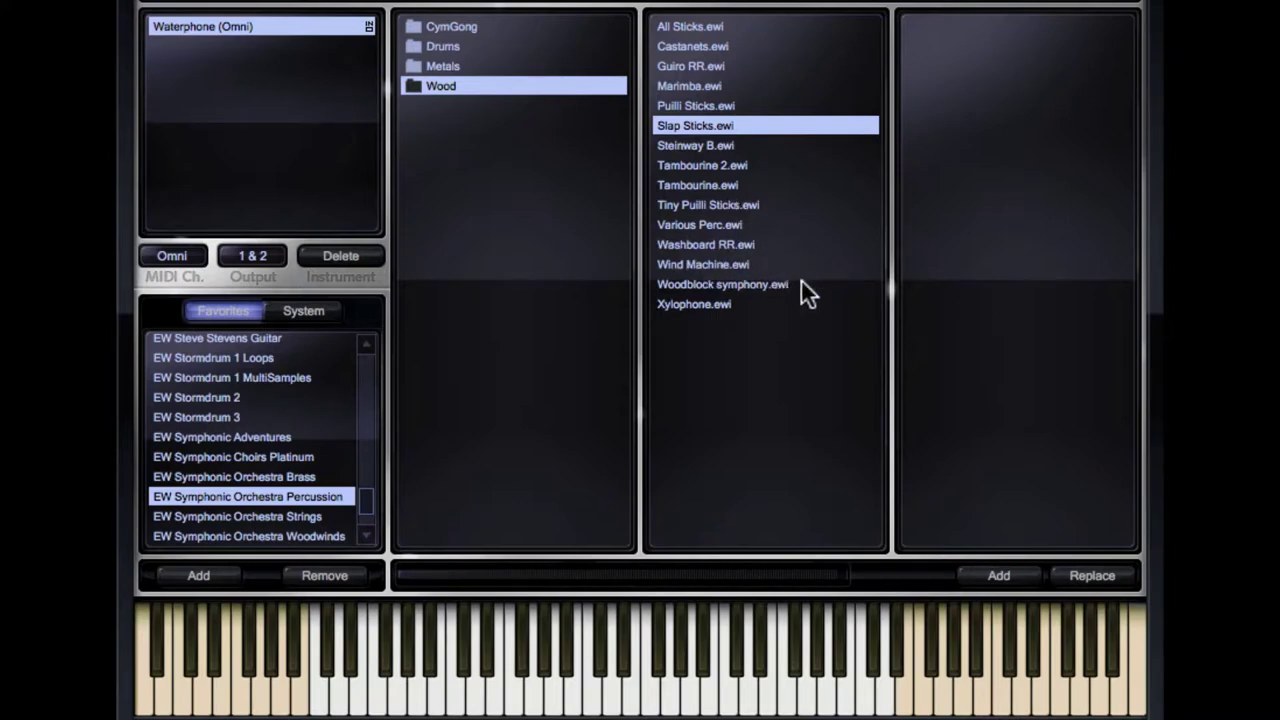
pyautogui.doubleClick(729, 263)
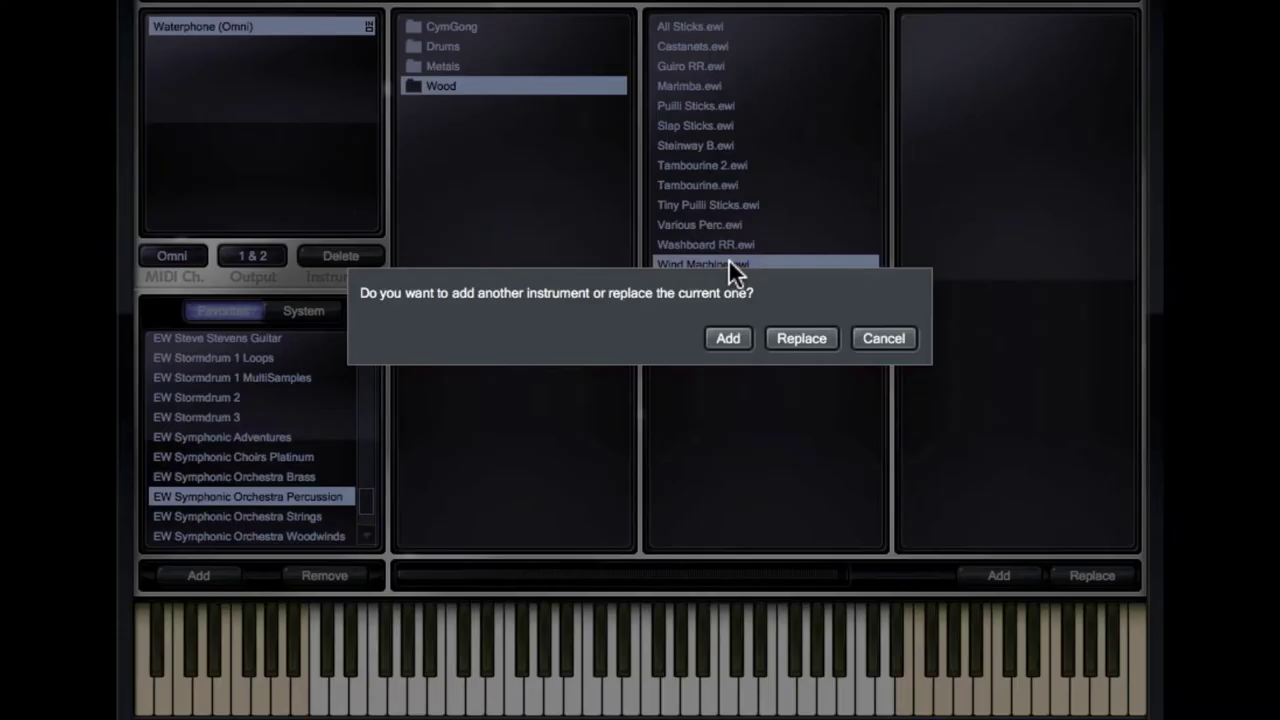
pyautogui.click(812, 346)
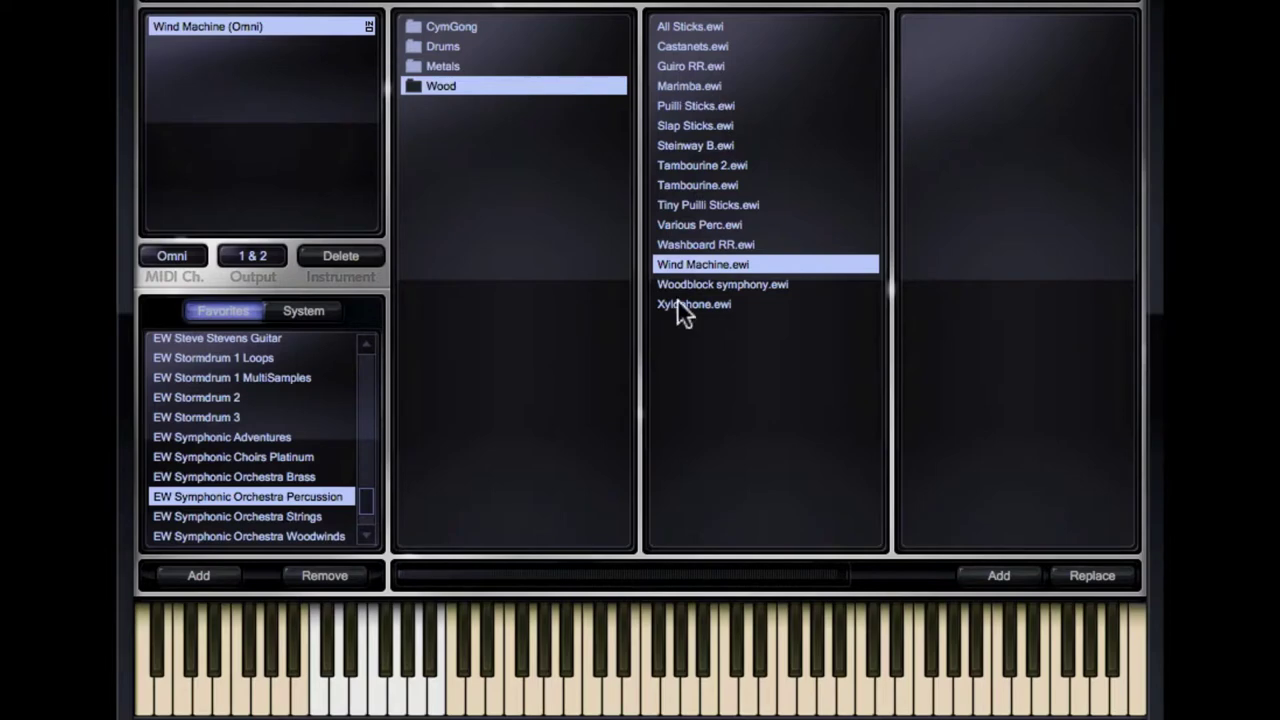
# Step: Open the EW Symphonic Orchestra Strings library and compare the articulation folders of its 3 and 10 Cellos and its 4, 11 and 18 Violins
pyautogui.scroll(-2, 240, 501)
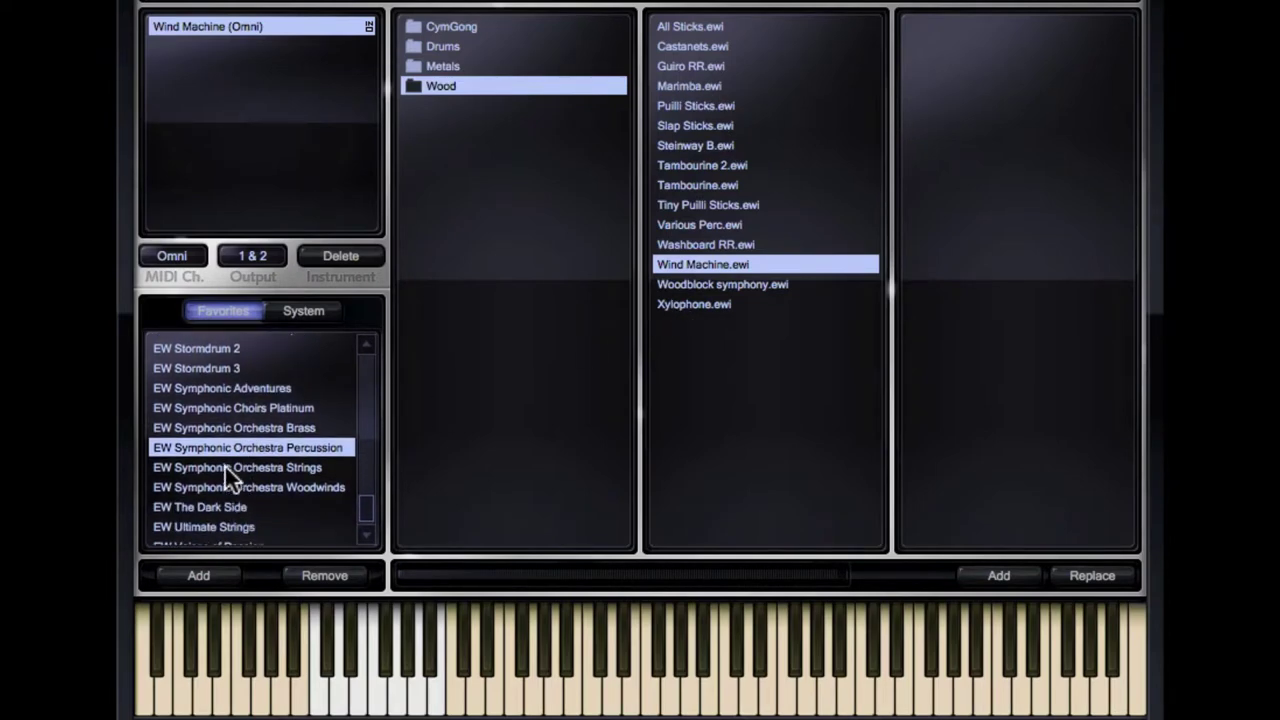
pyautogui.click(225, 467)
pyautogui.click(466, 24)
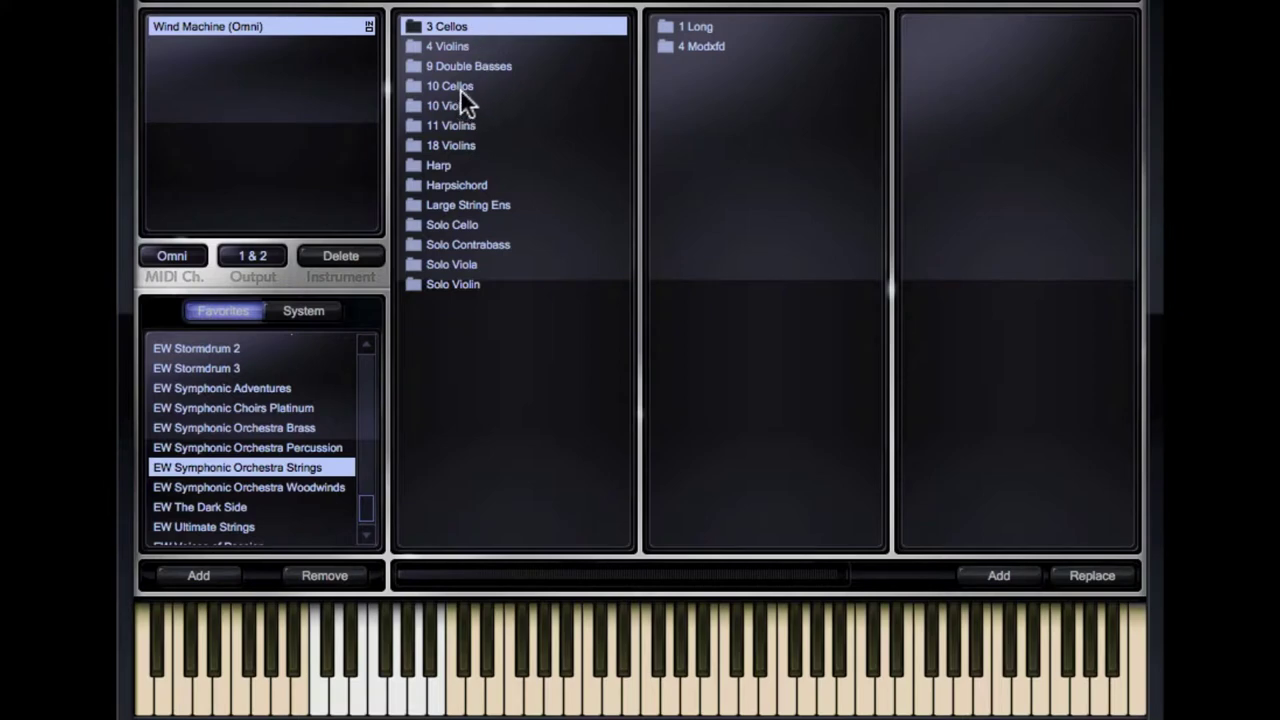
pyautogui.click(460, 88)
pyautogui.click(449, 27)
pyautogui.click(448, 85)
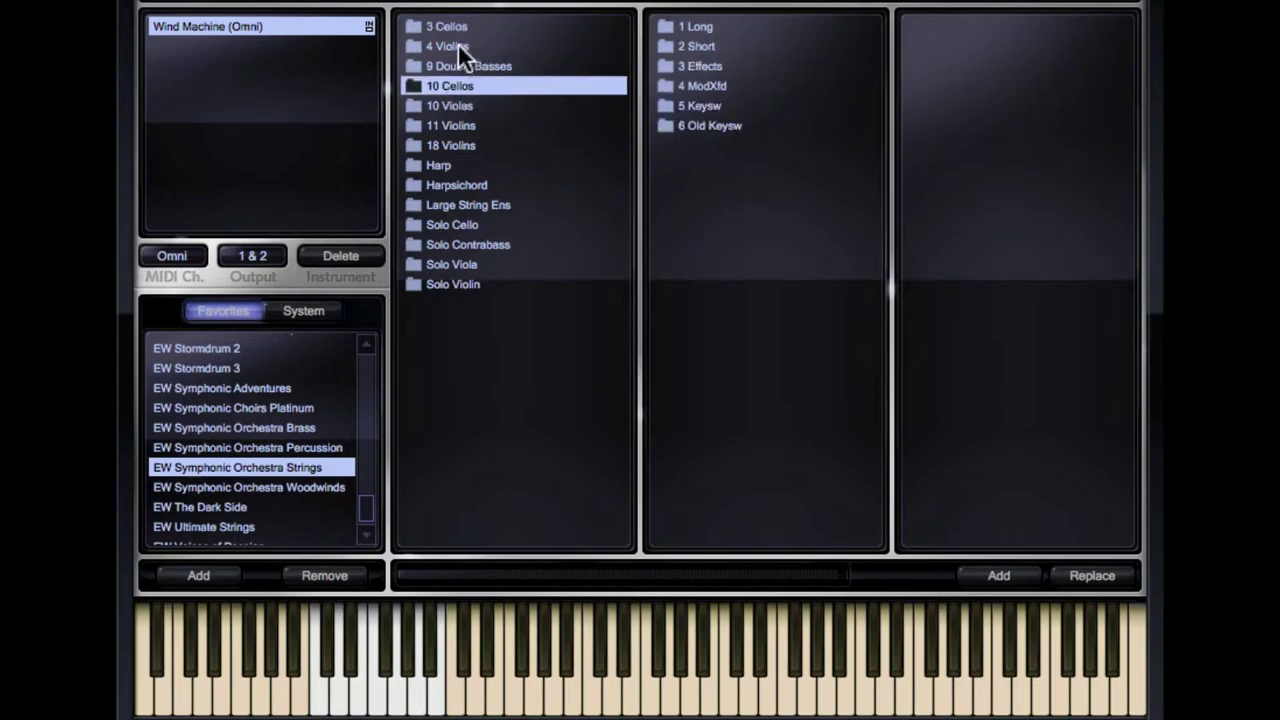
pyautogui.click(458, 46)
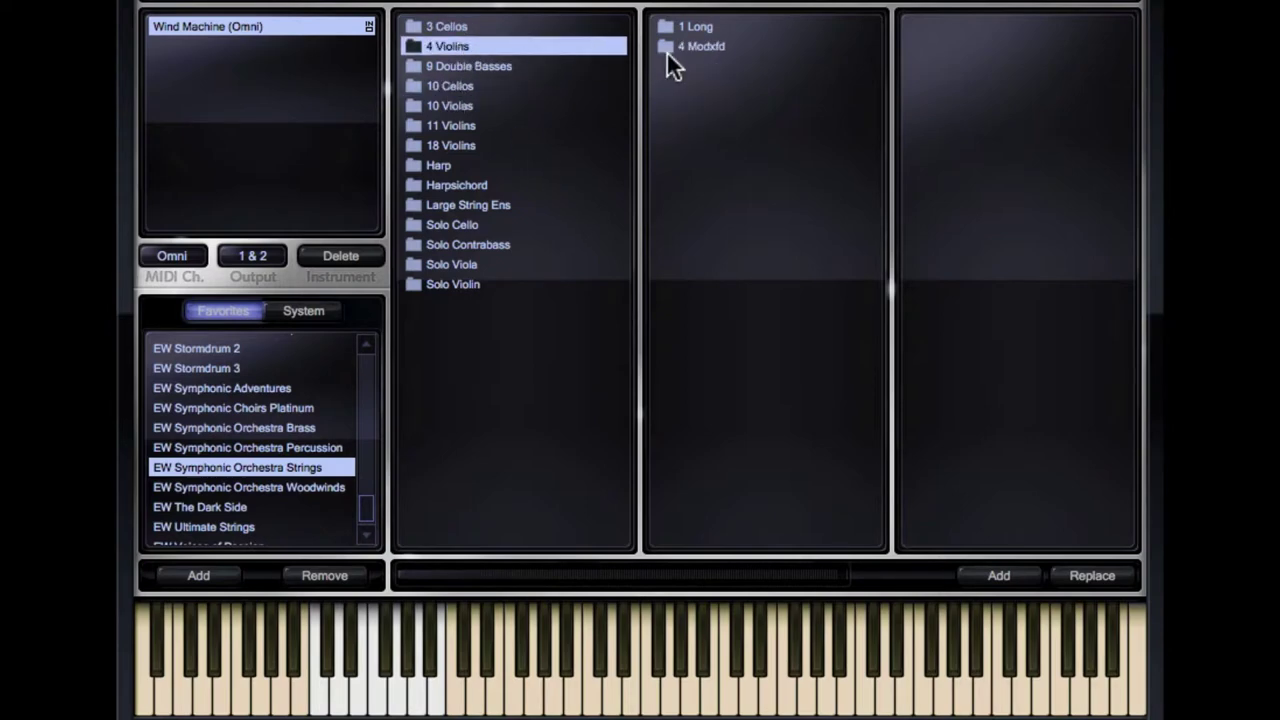
pyautogui.click(454, 124)
pyautogui.click(454, 143)
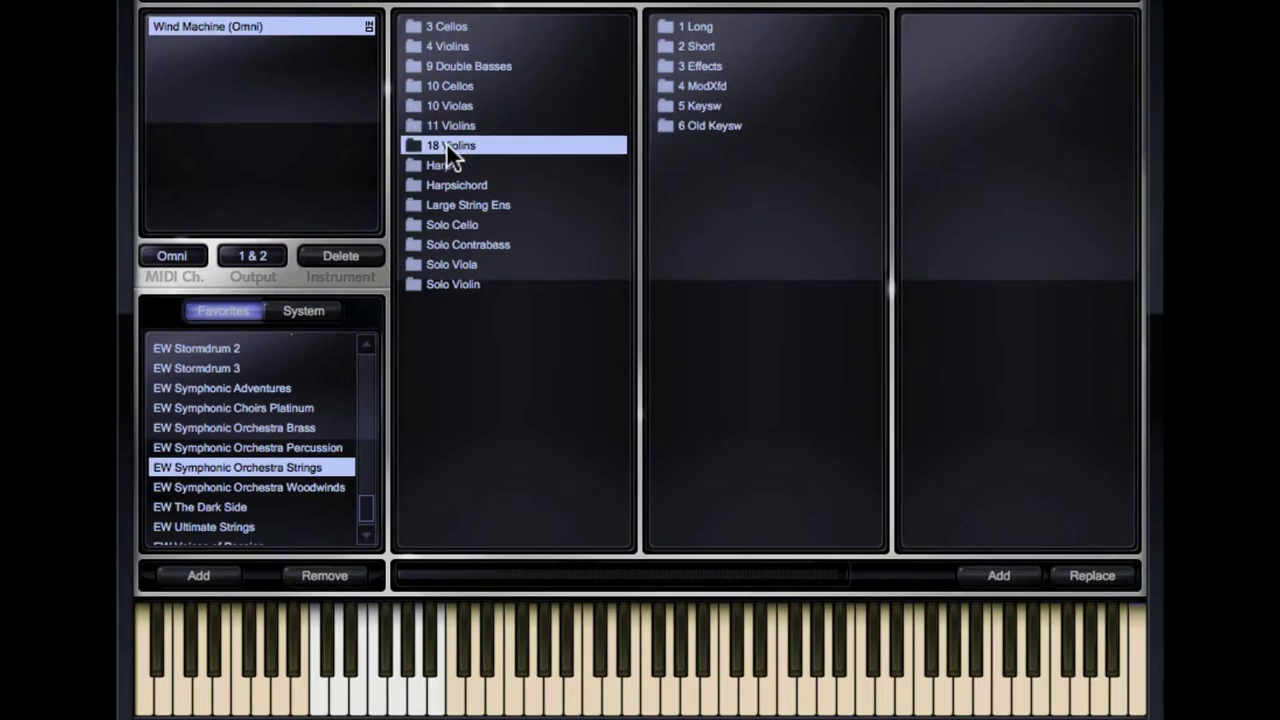
pyautogui.click(441, 121)
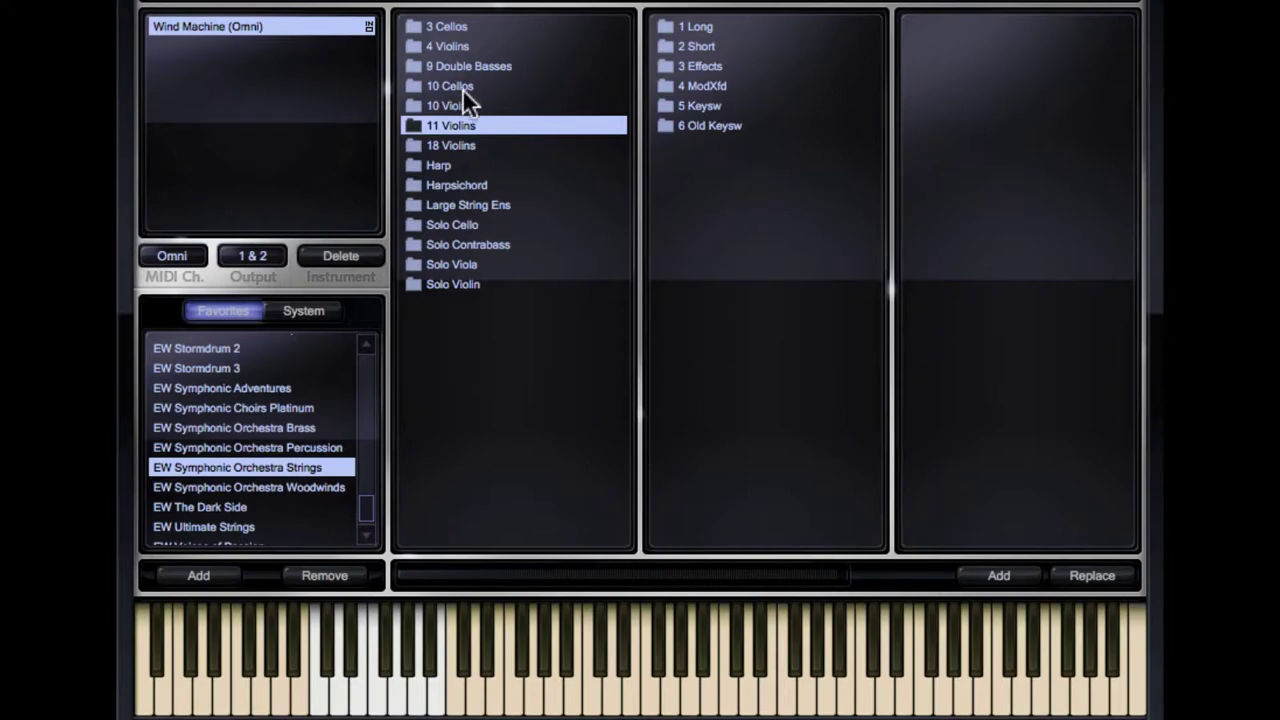
# Step: Examine the patches in the 1 Long and 4 Modxfd folders of the 4 Violins and 3 Cellos sections
pyautogui.click(456, 44)
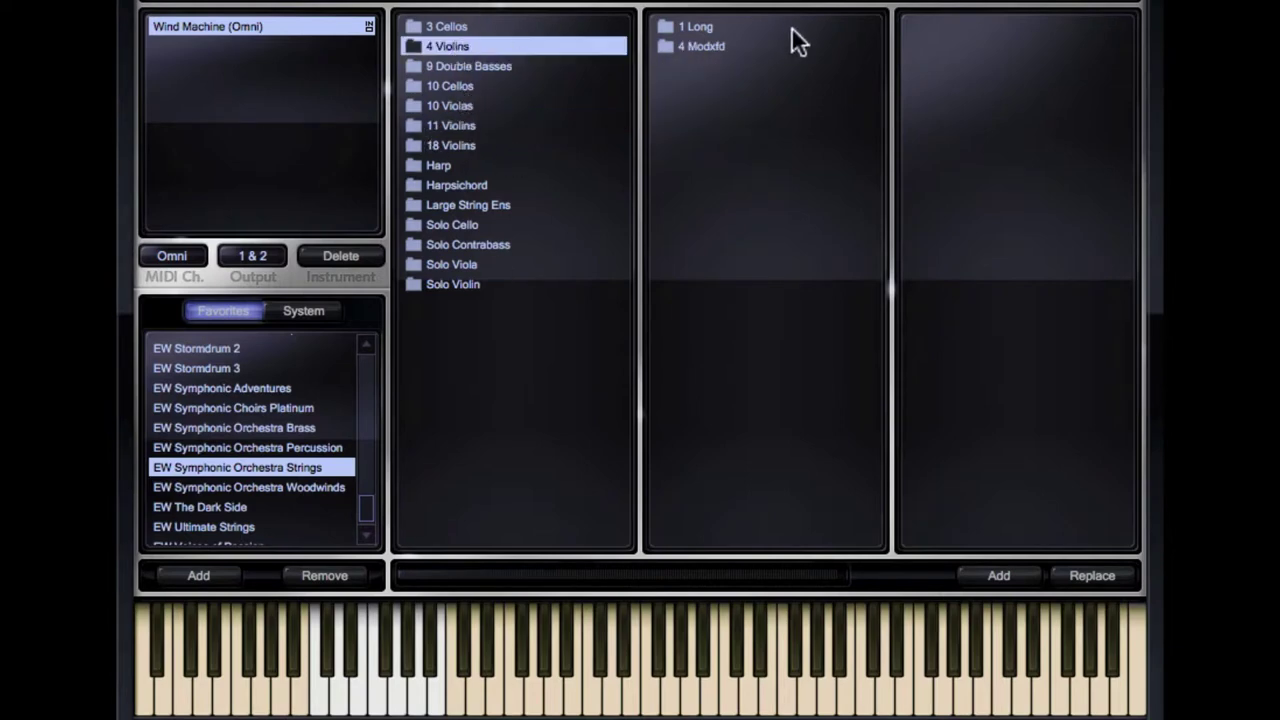
pyautogui.click(731, 28)
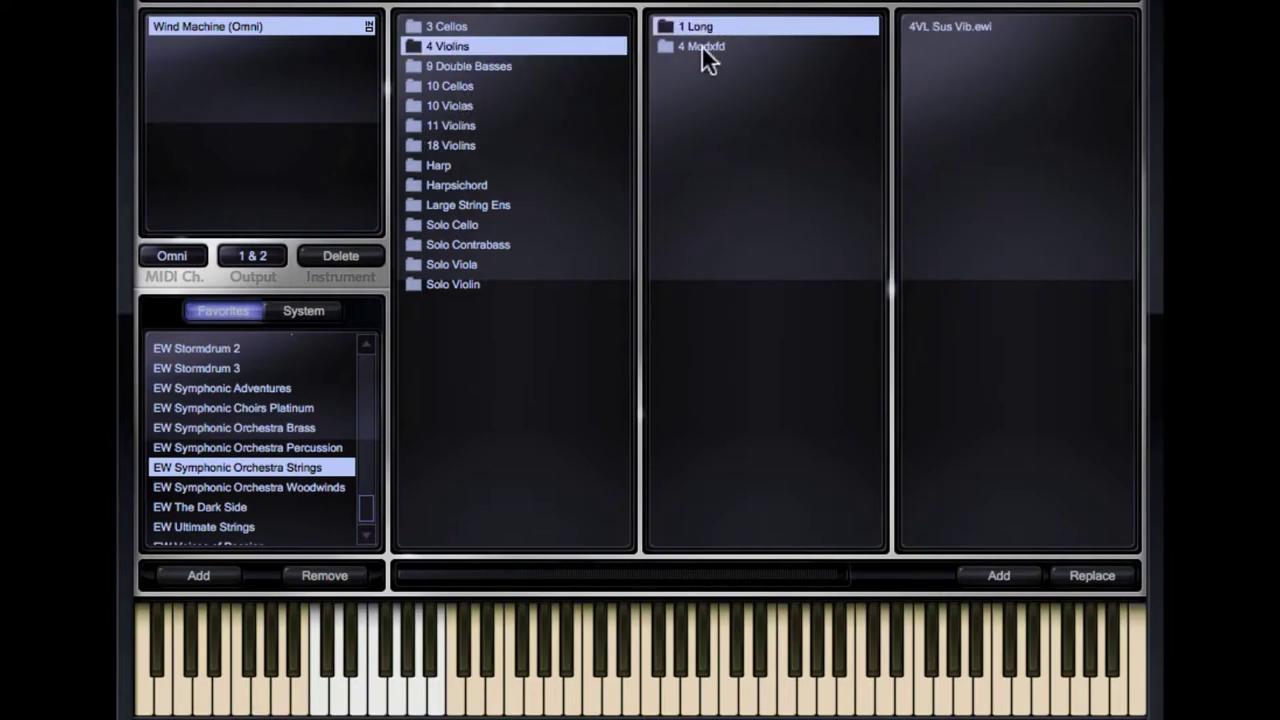
pyautogui.click(705, 47)
pyautogui.click(438, 25)
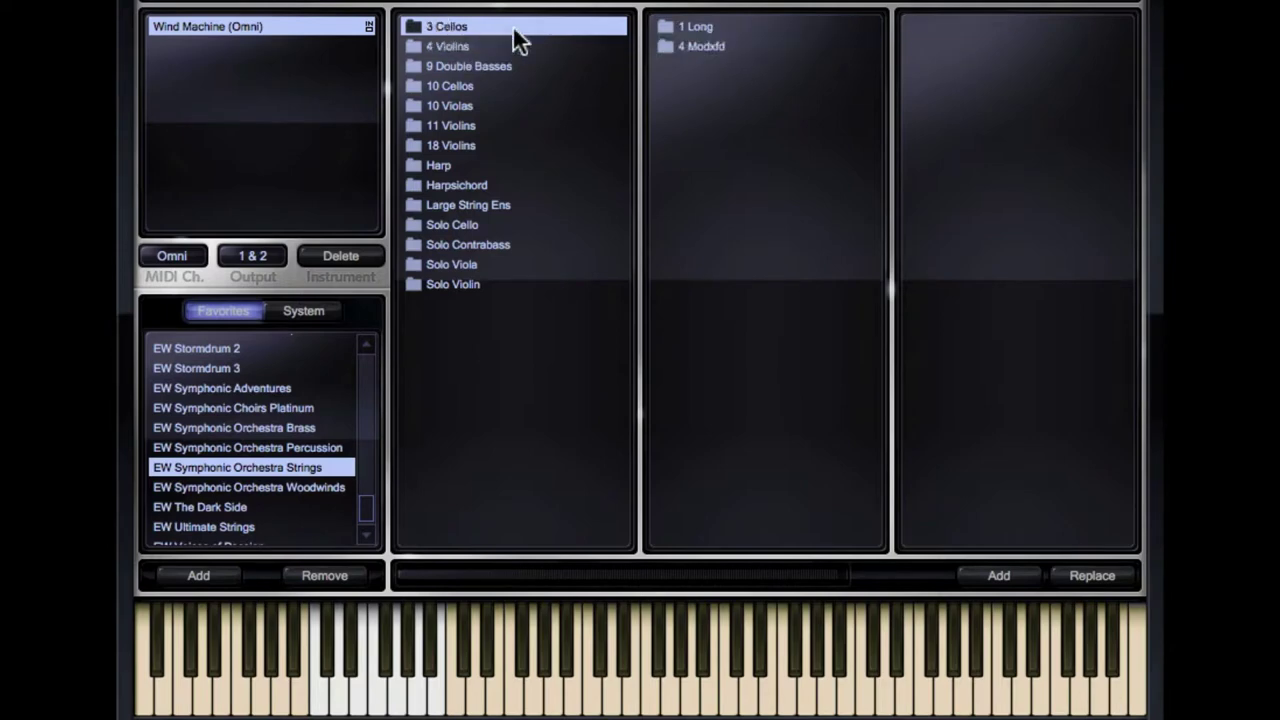
pyautogui.click(675, 27)
pyautogui.click(683, 47)
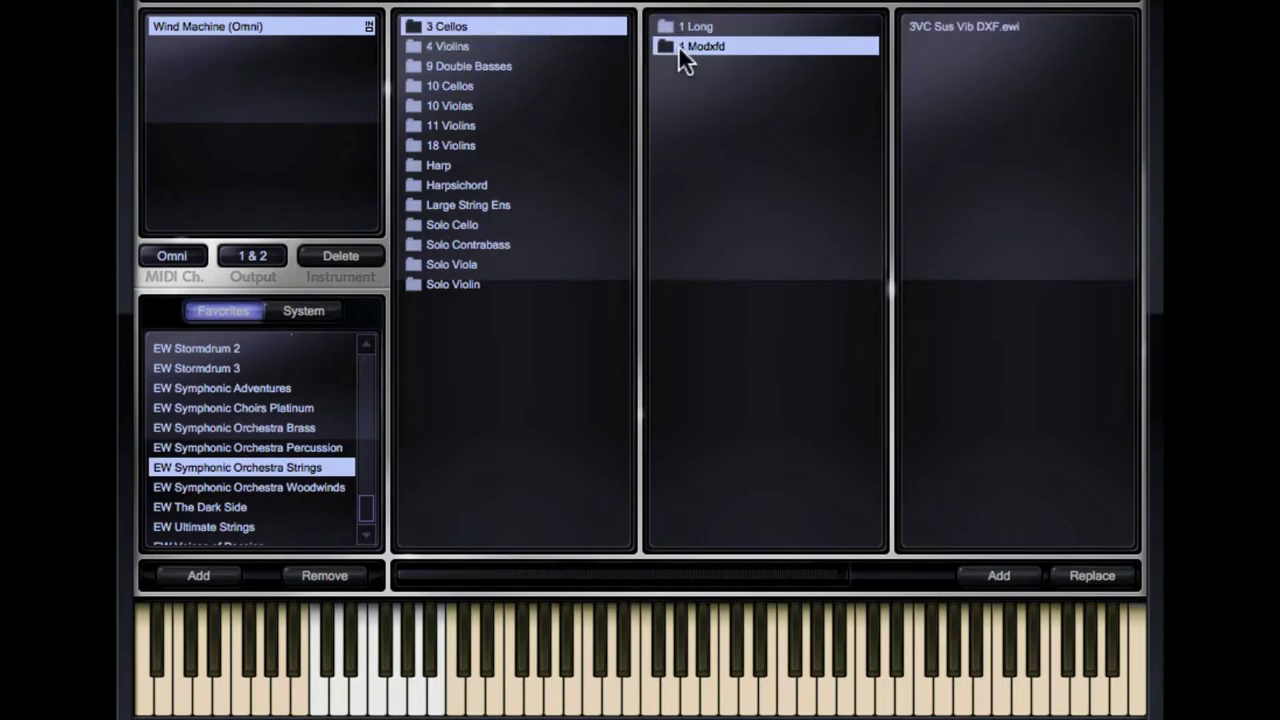
pyautogui.click(447, 46)
pyautogui.click(690, 27)
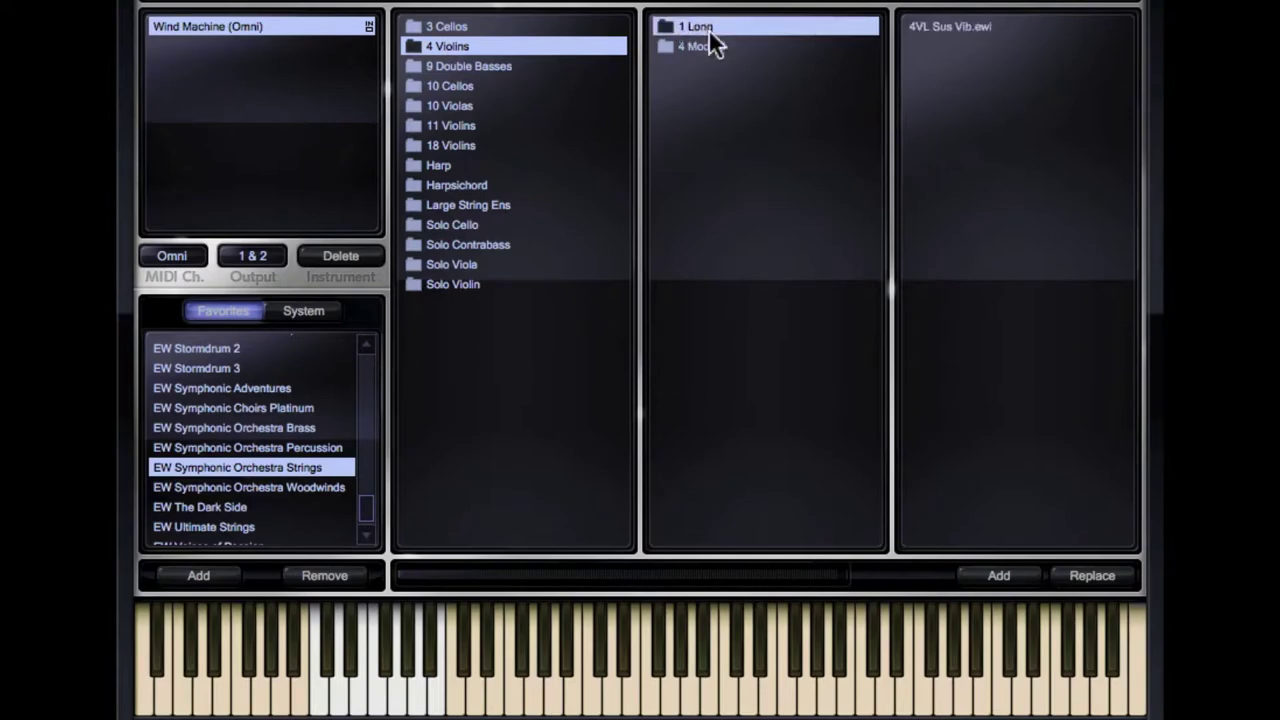
pyautogui.click(712, 46)
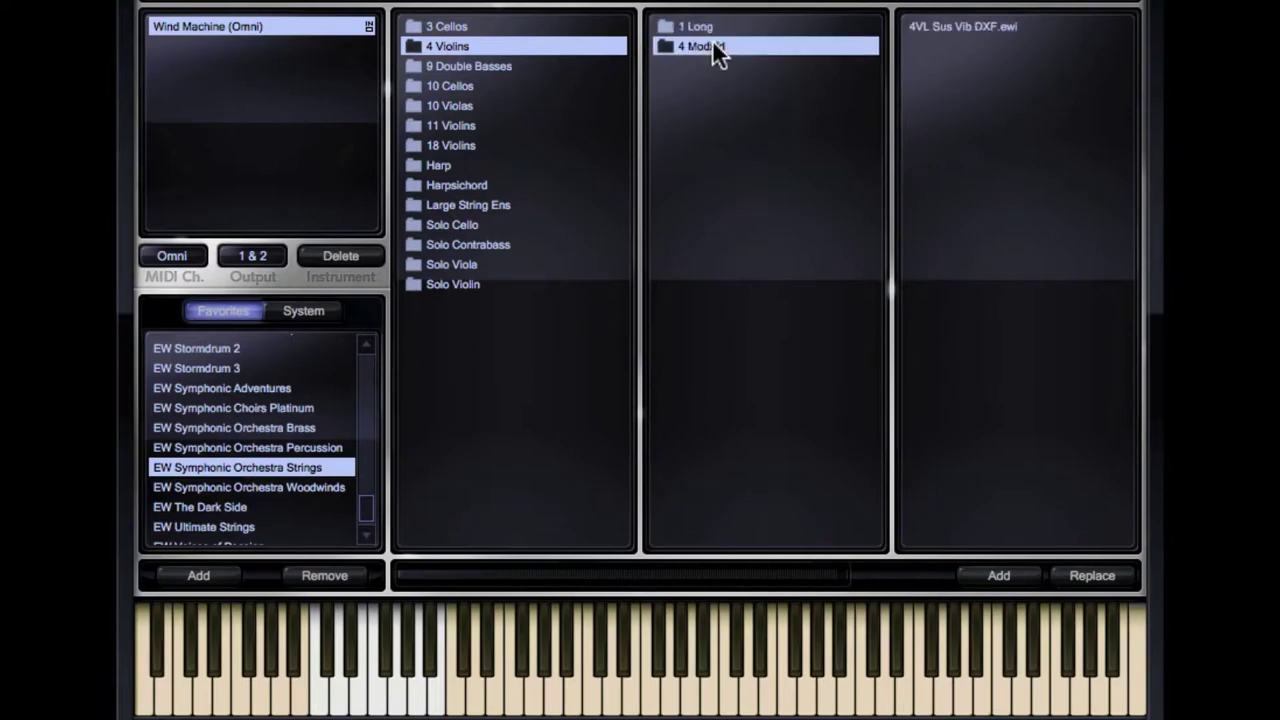
# Step: Replace the current patch with 18V Run Simulator.ewi from the 18 Violins, 1 Long folder
pyautogui.click(447, 146)
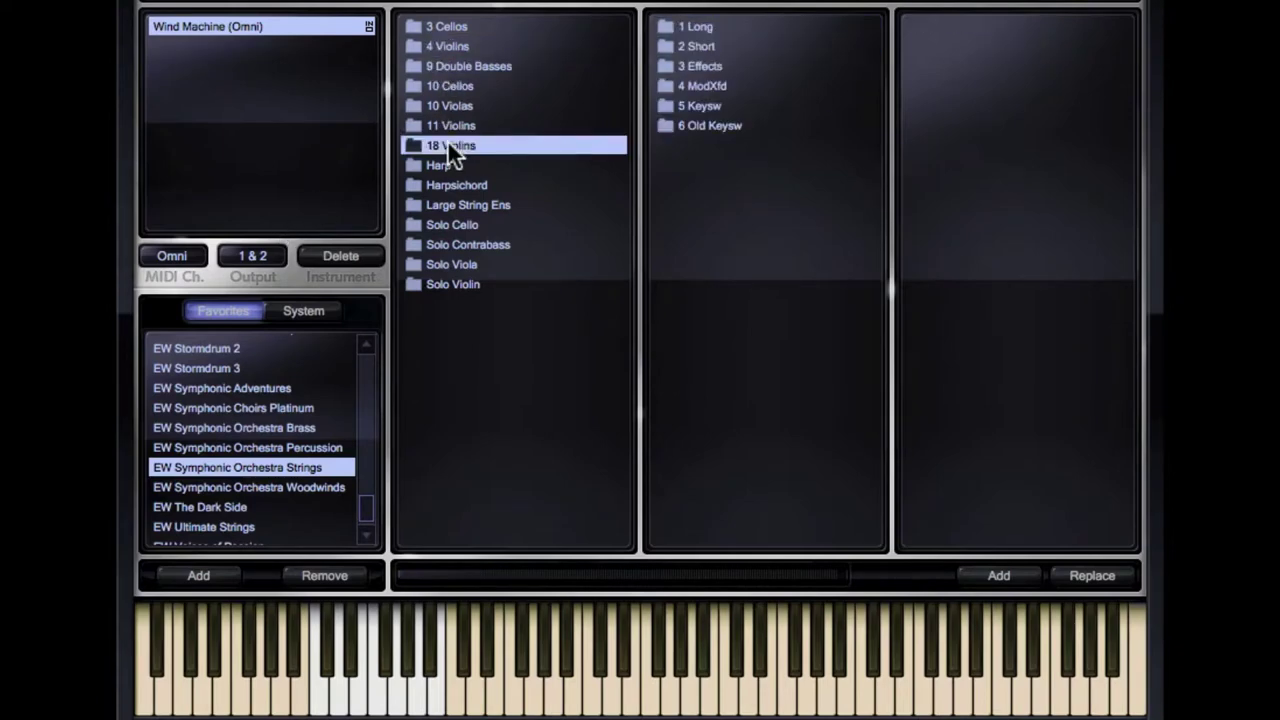
pyautogui.click(706, 26)
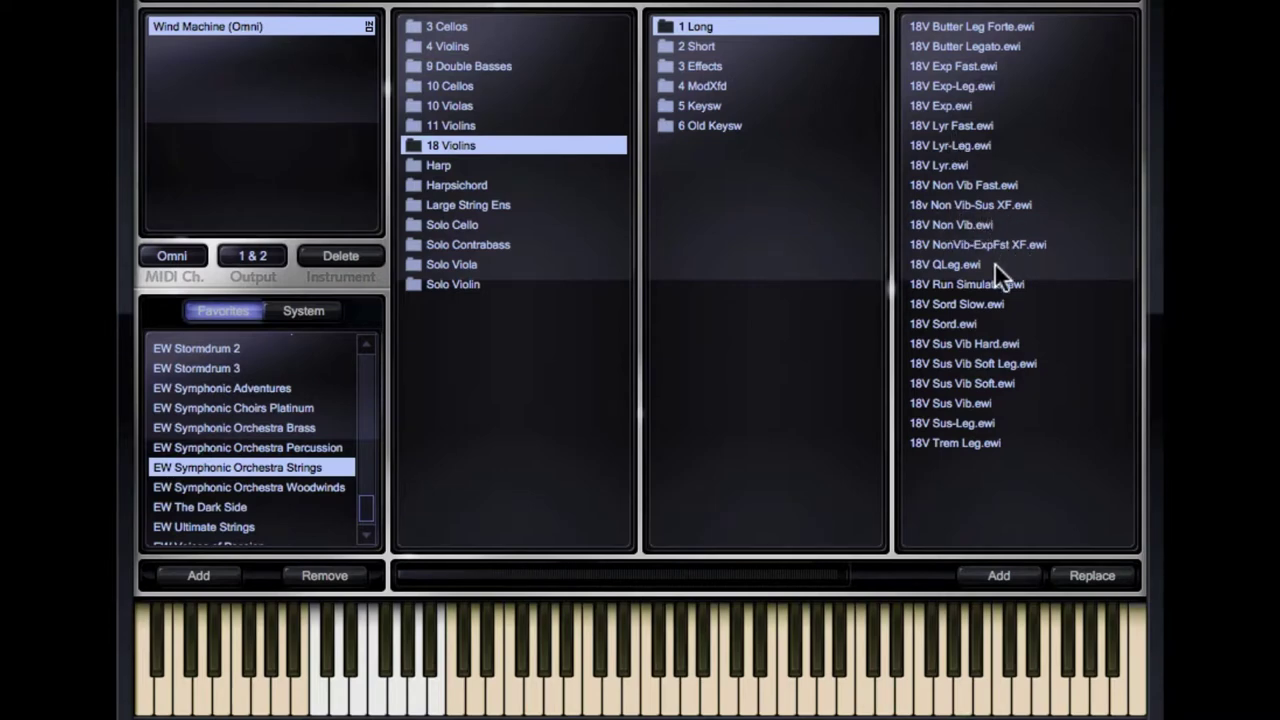
pyautogui.doubleClick(942, 285)
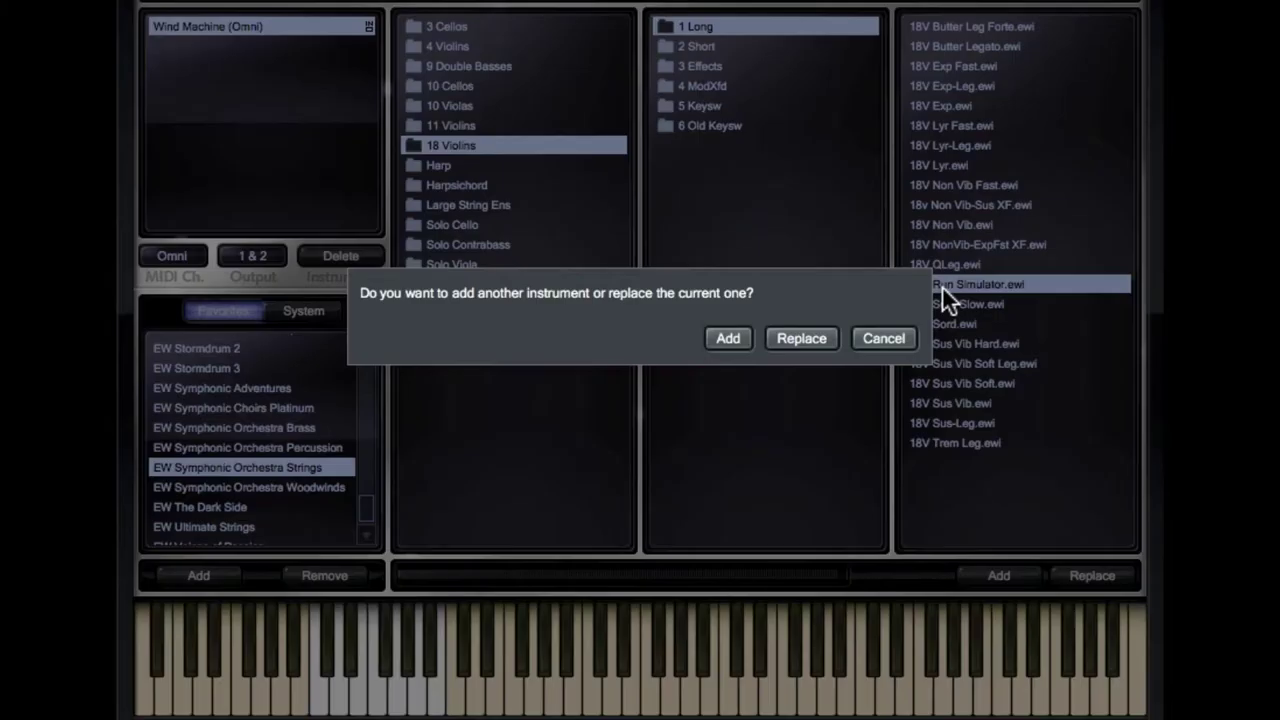
pyautogui.click(817, 338)
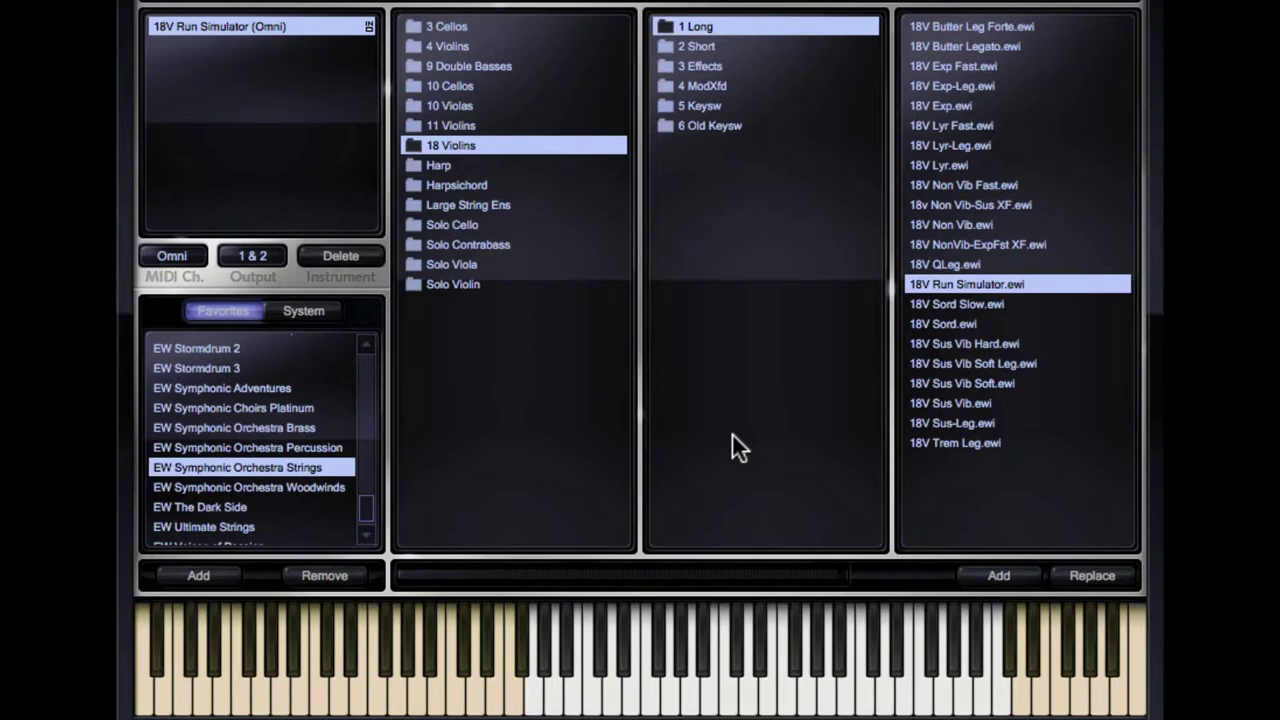
# Step: Replace the current patch with the muted 18V Sord.ewi from the 18 Violins, 1 Long folder
pyautogui.click(944, 324)
pyautogui.doubleClick(944, 324)
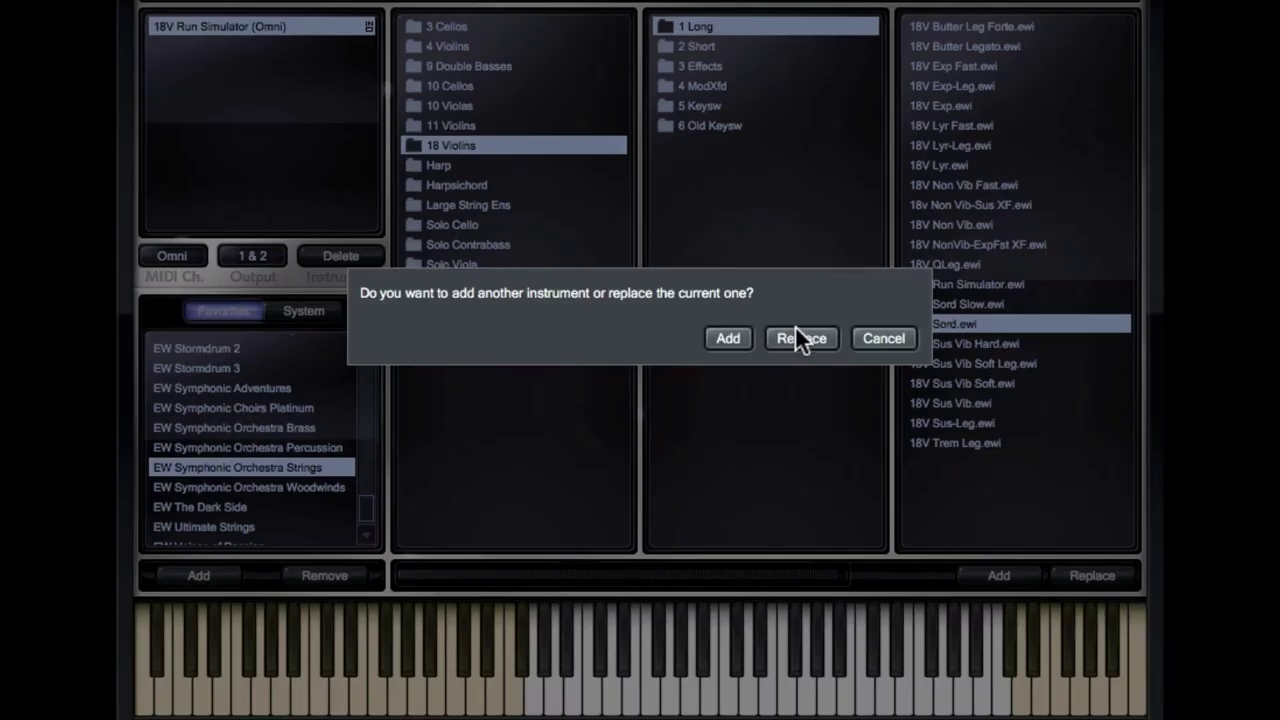
pyautogui.click(794, 337)
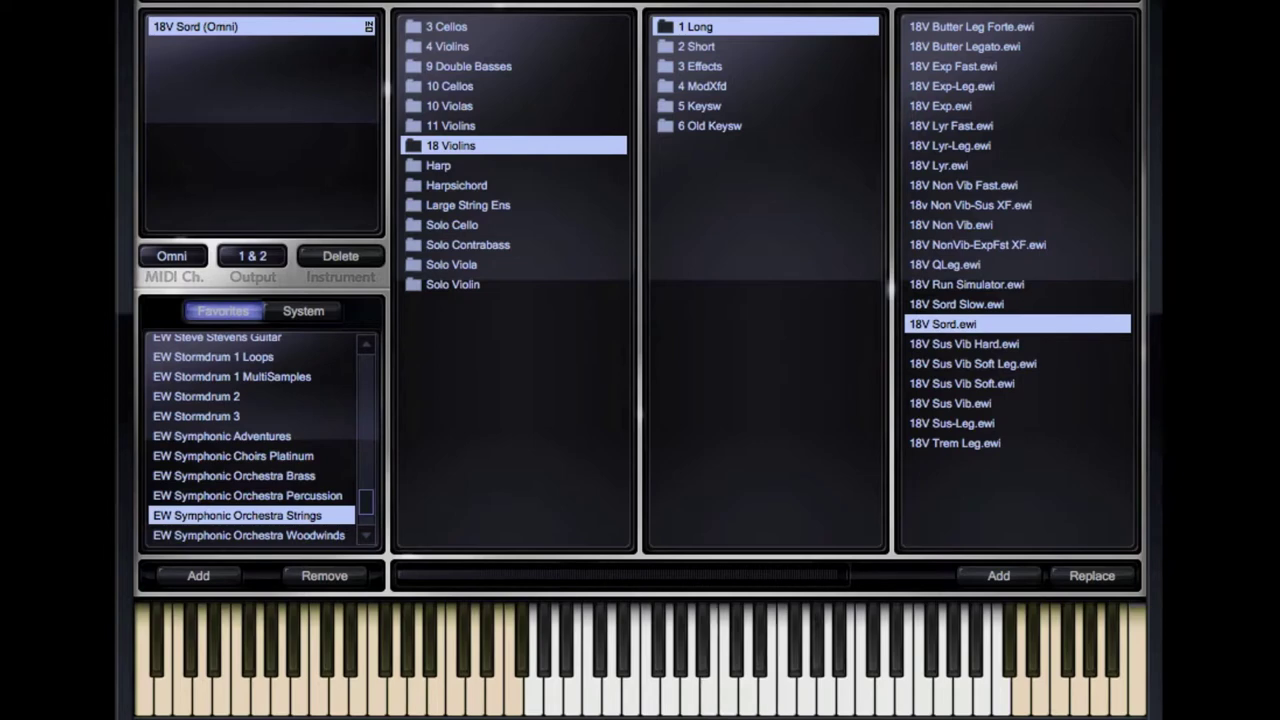
# Step: Replace the current patch with 18V Quick Up Dn.ewi from the 18 Violins, 2 Short folder
pyautogui.scroll(-1, 252, 440)
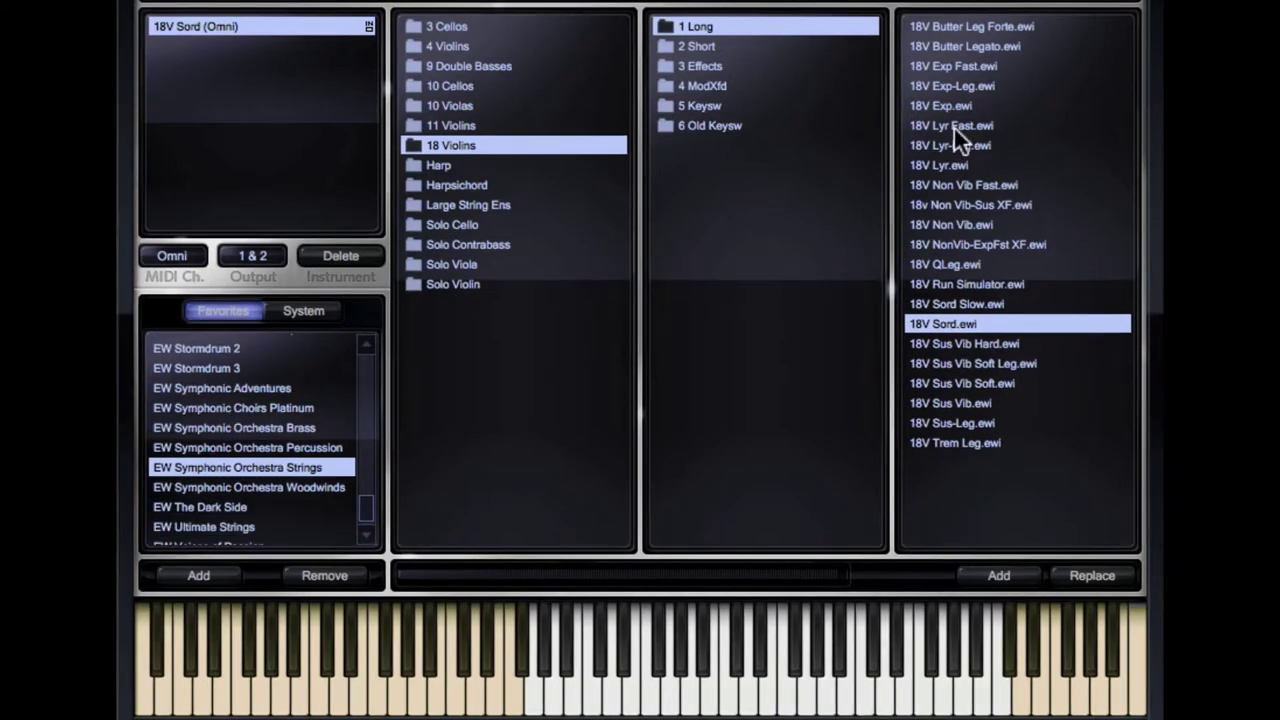
pyautogui.click(685, 46)
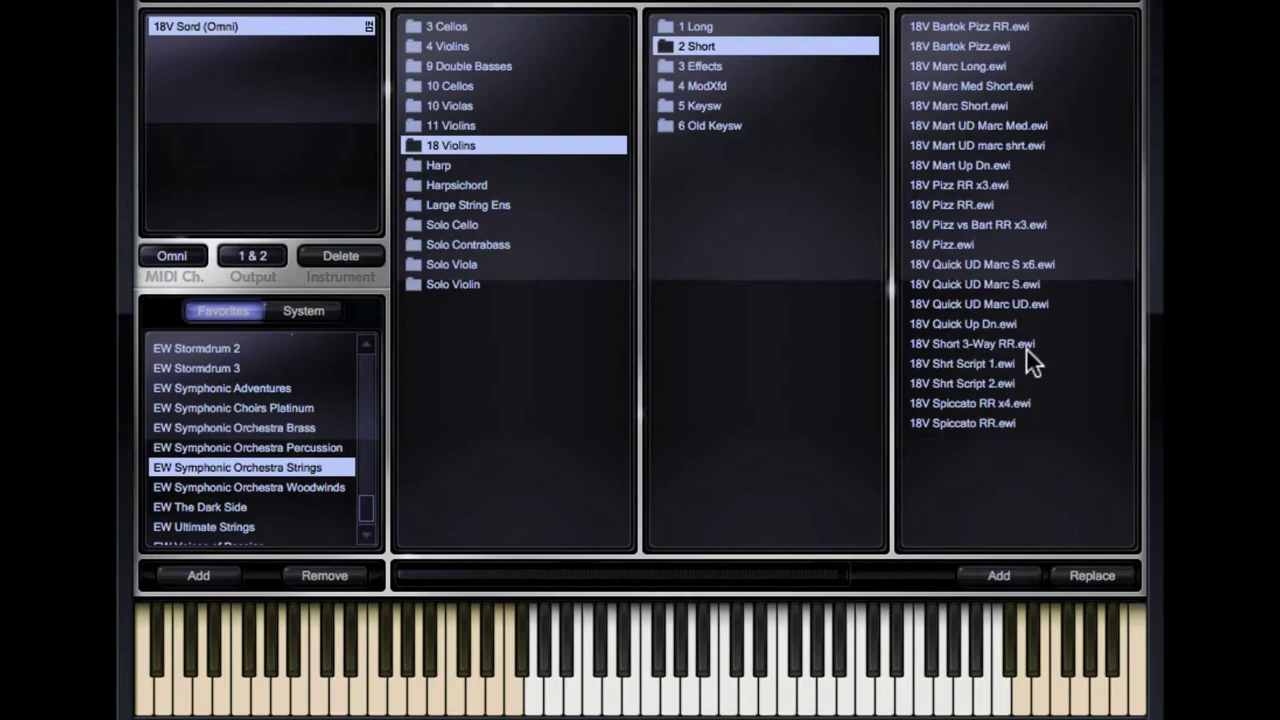
pyautogui.doubleClick(975, 320)
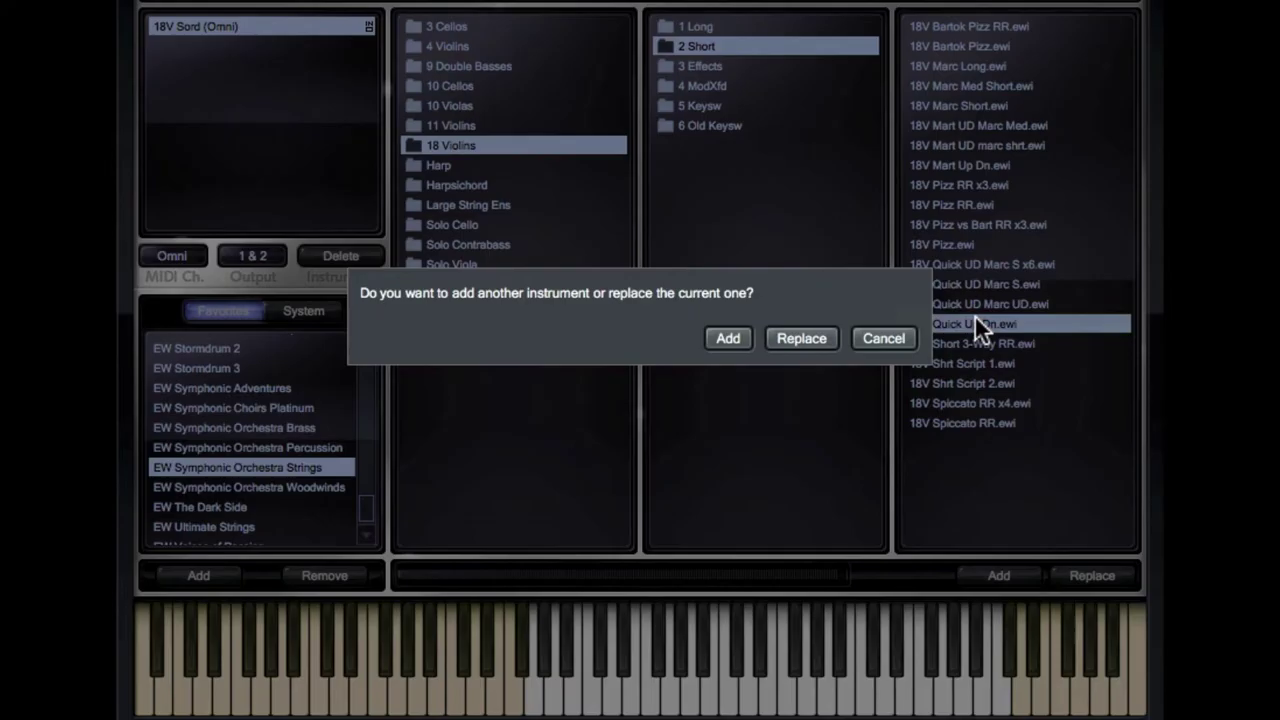
pyautogui.click(800, 337)
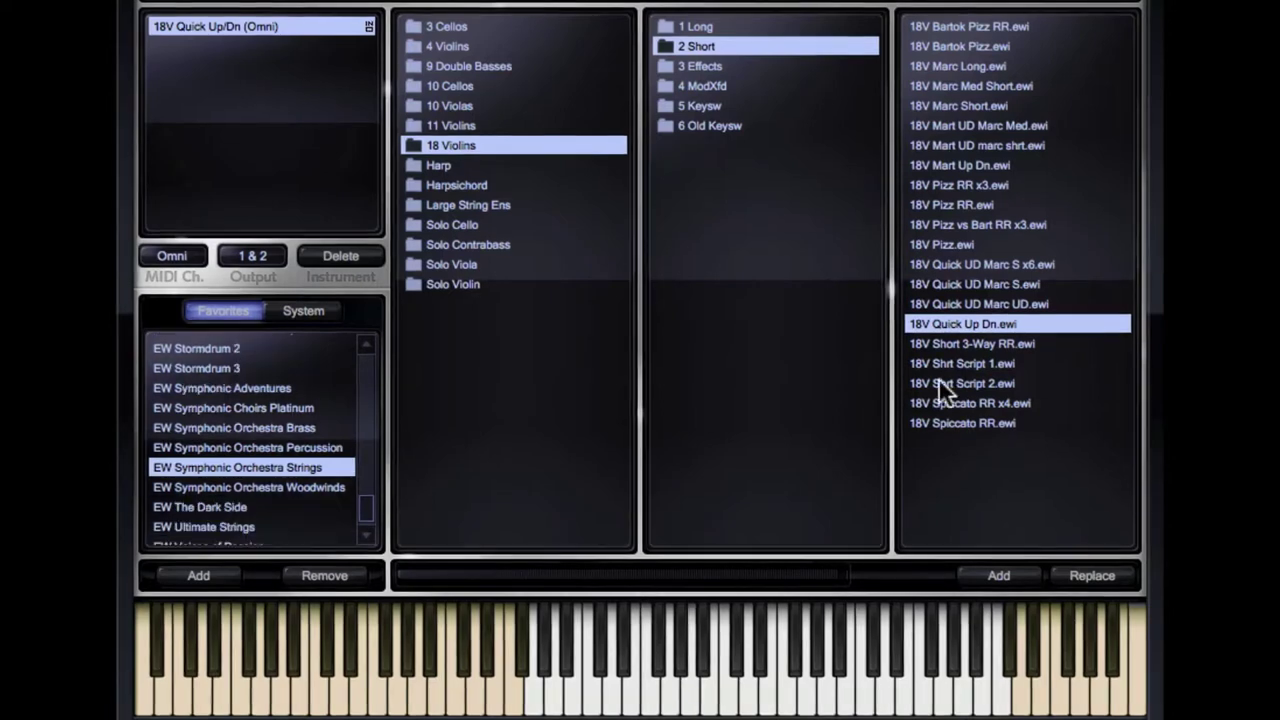
# Step: Load 18V Pendereki.ewi and after it 18V Clstr & Air.ewi from the 18 Violins, 3 Effects folder, each replacing the current patch
pyautogui.click(690, 66)
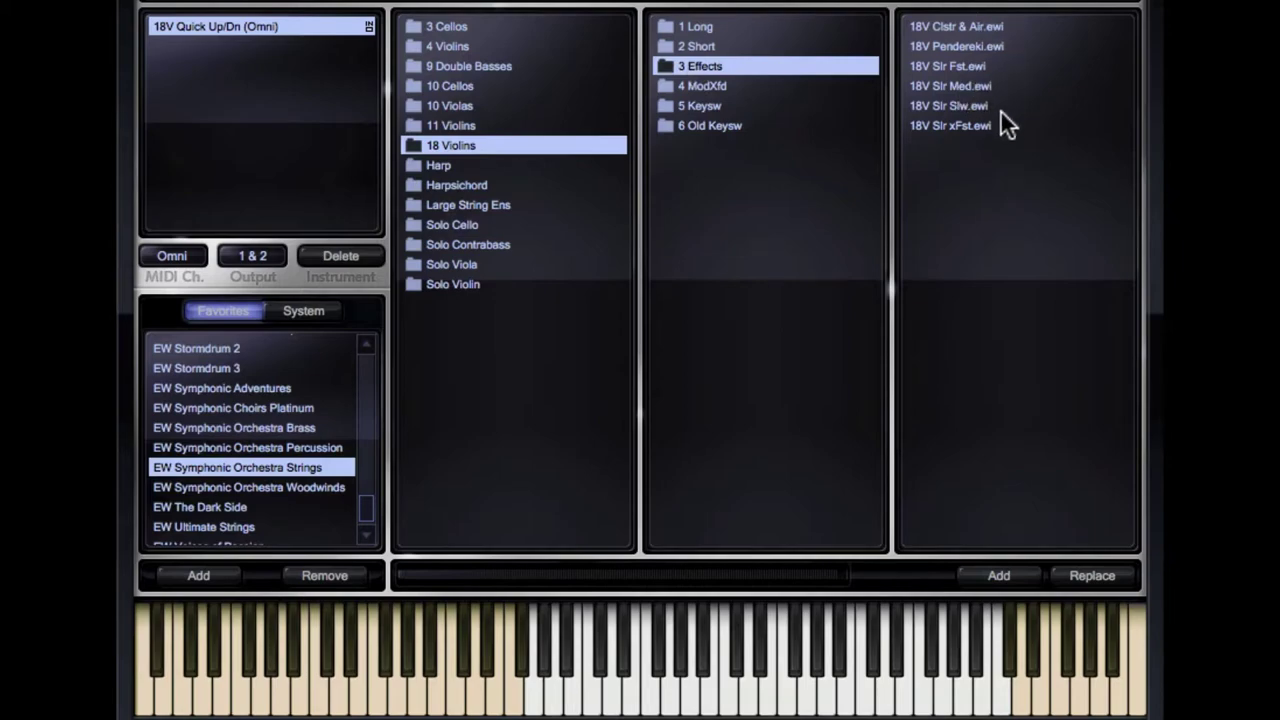
pyautogui.doubleClick(985, 46)
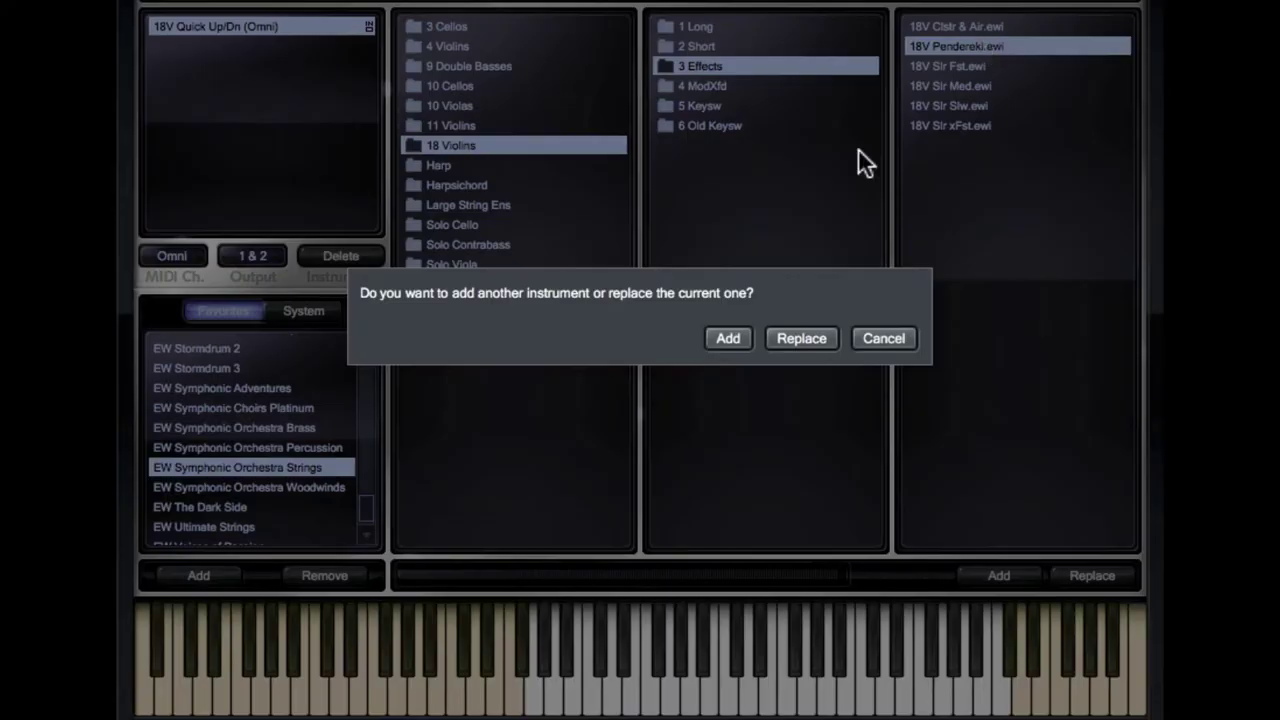
pyautogui.click(795, 338)
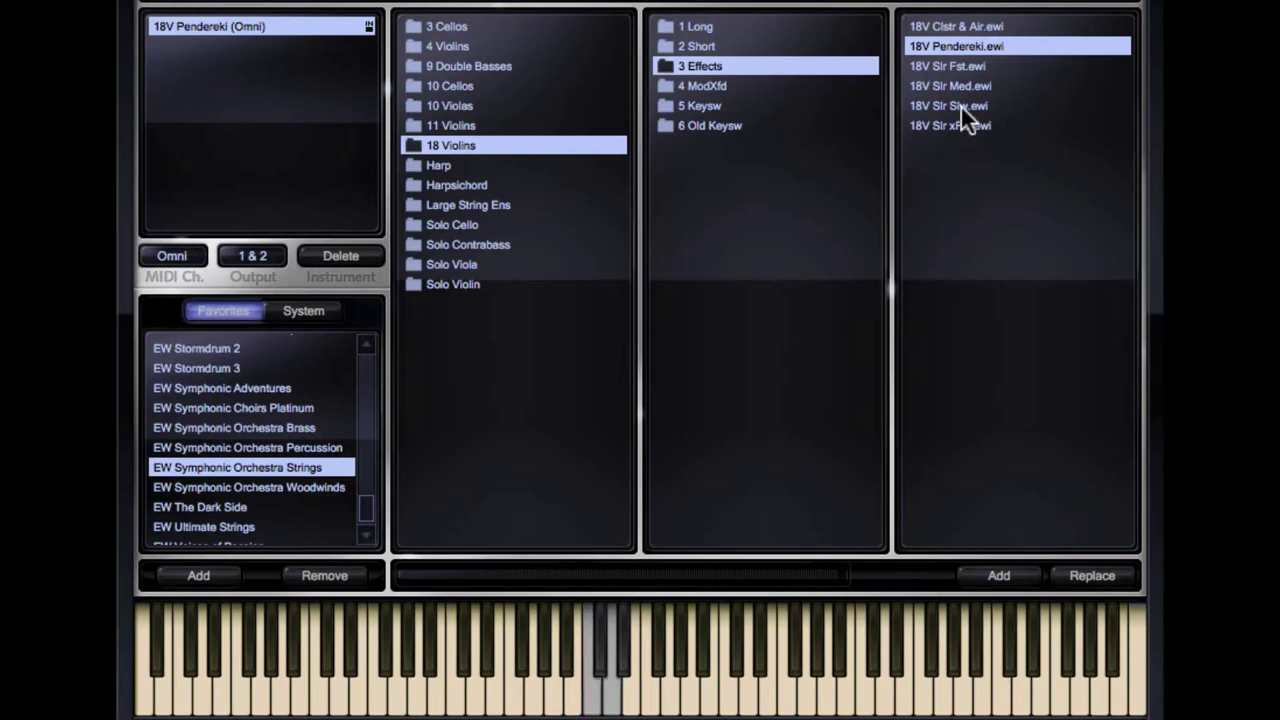
pyautogui.doubleClick(958, 26)
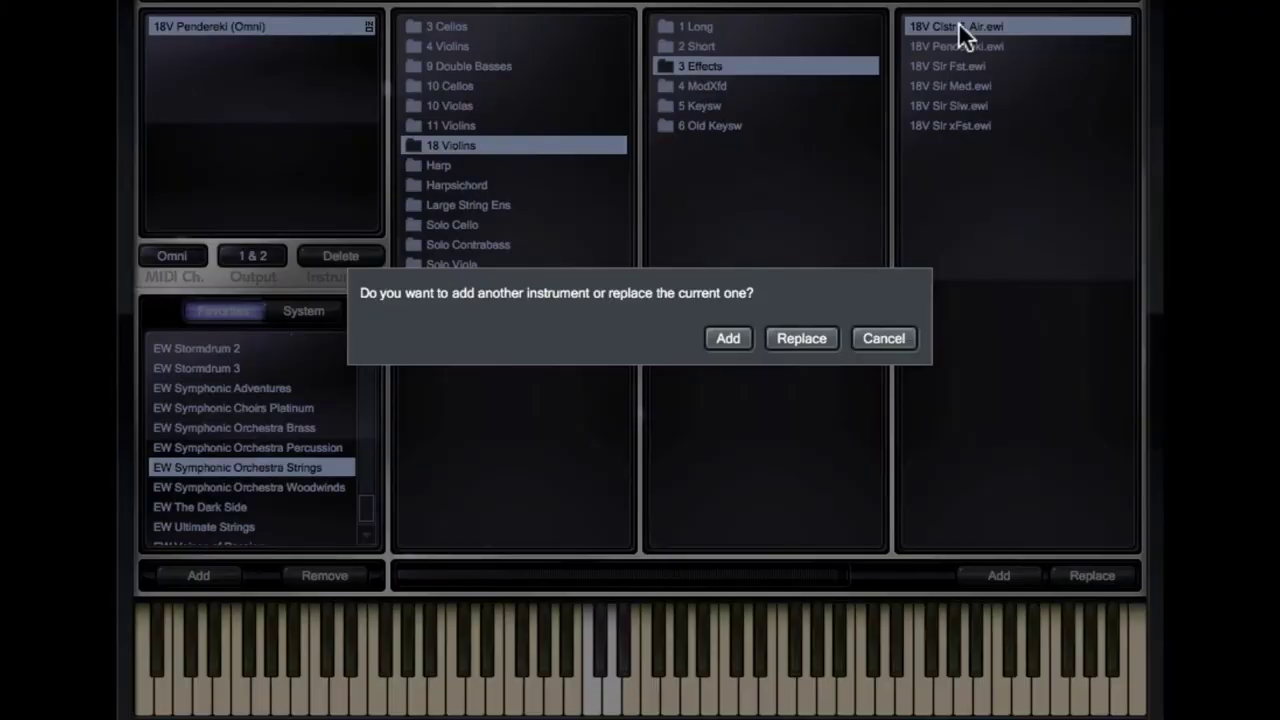
pyautogui.click(805, 340)
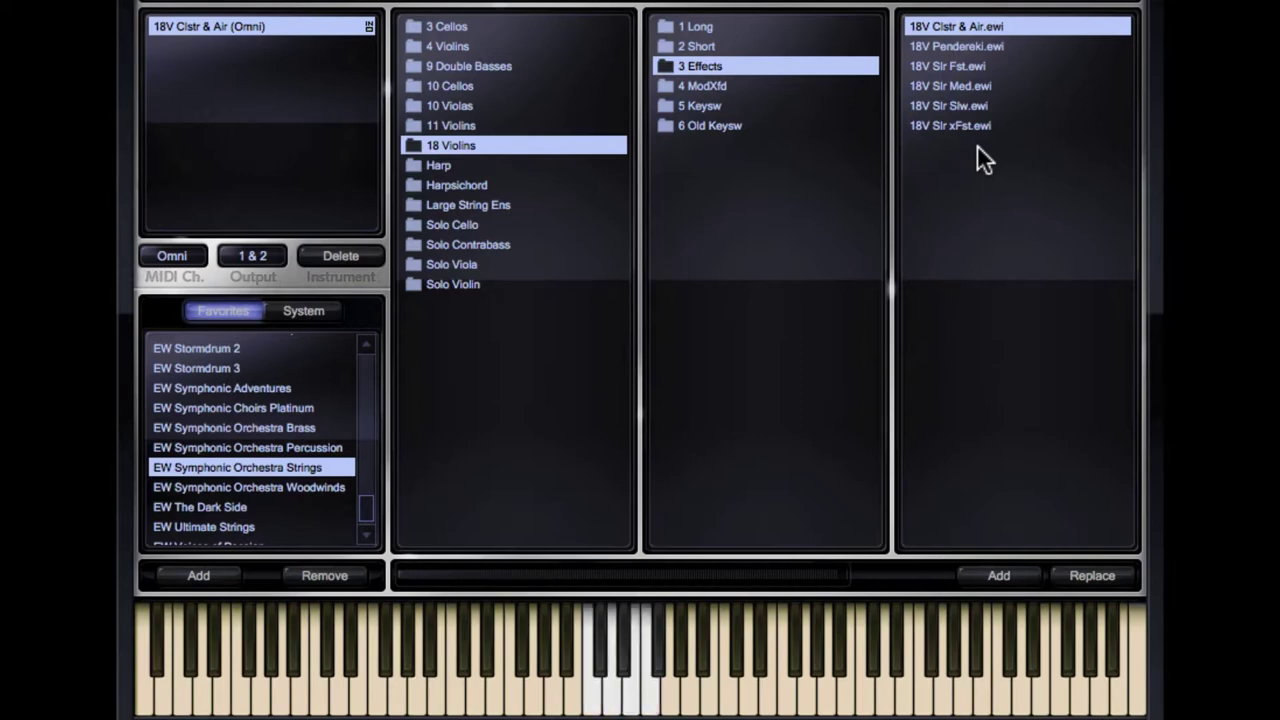
# Step: Replace the current patch with 18V KS Master.ewi from the 18 Violins, 5 Keysw folder and trigger its uppermost blue keyswitches
pyautogui.click(735, 107)
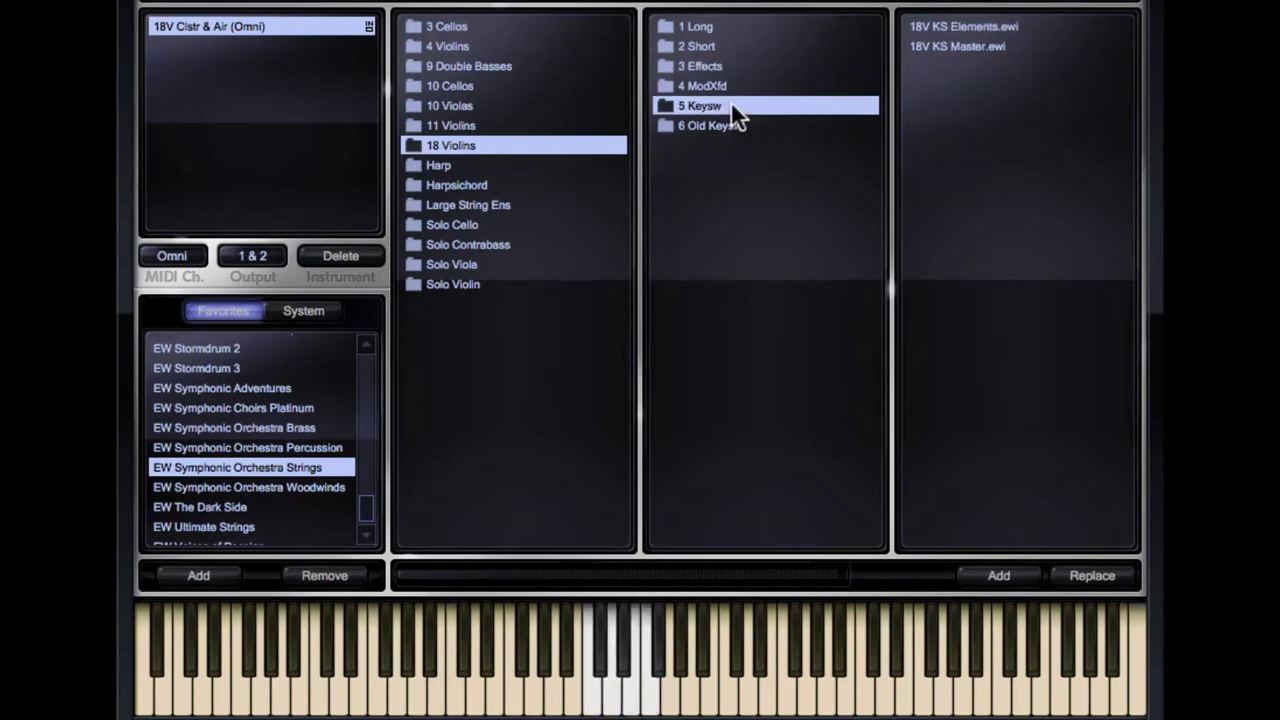
pyautogui.click(965, 46)
pyautogui.click(996, 25)
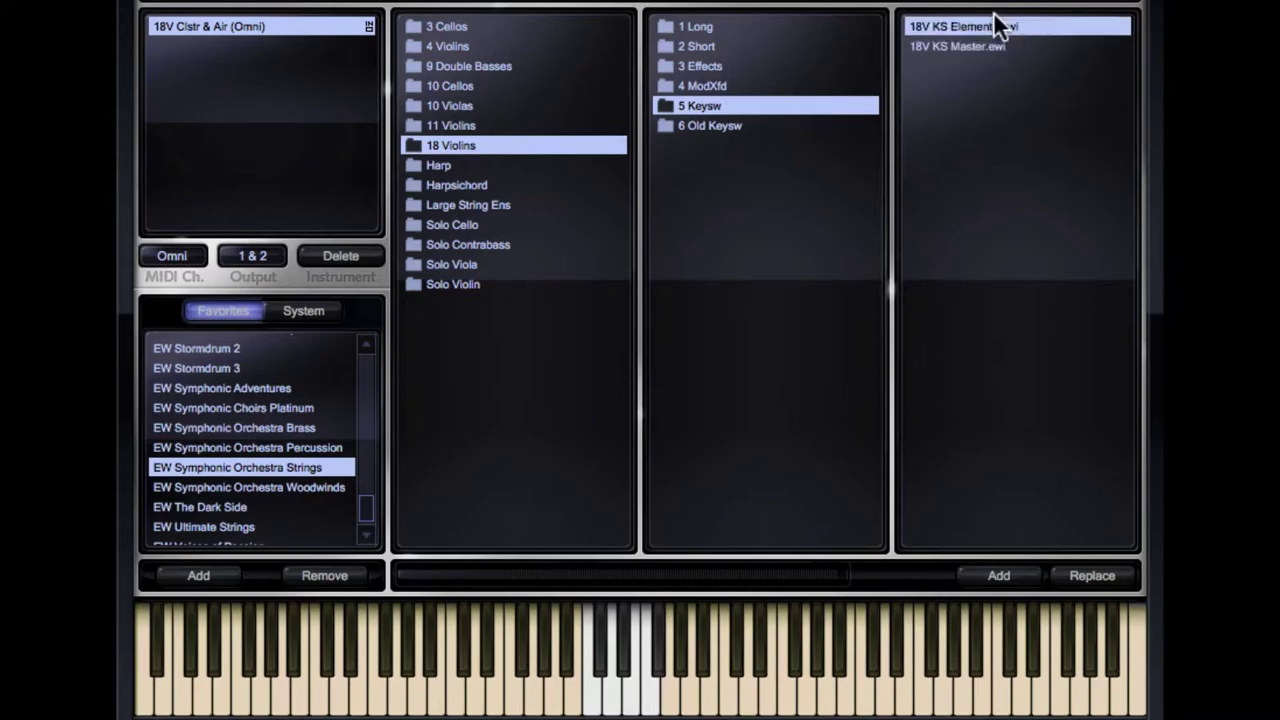
pyautogui.doubleClick(972, 46)
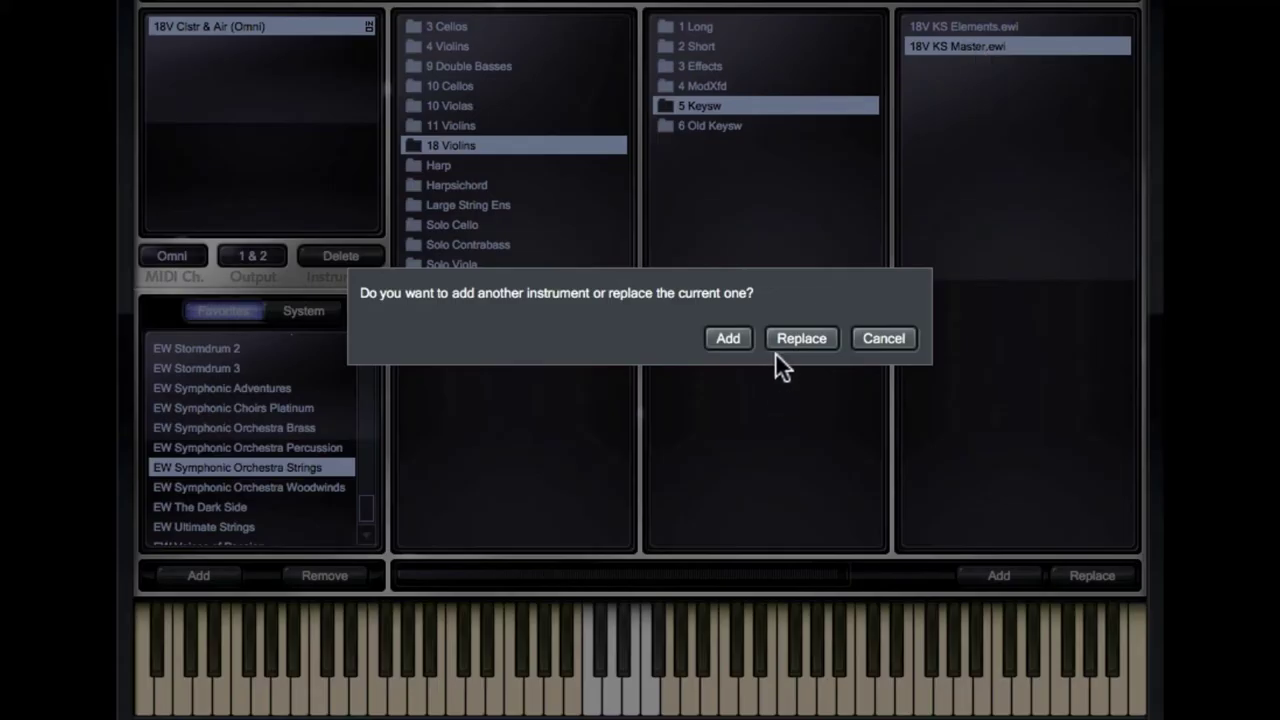
pyautogui.click(778, 347)
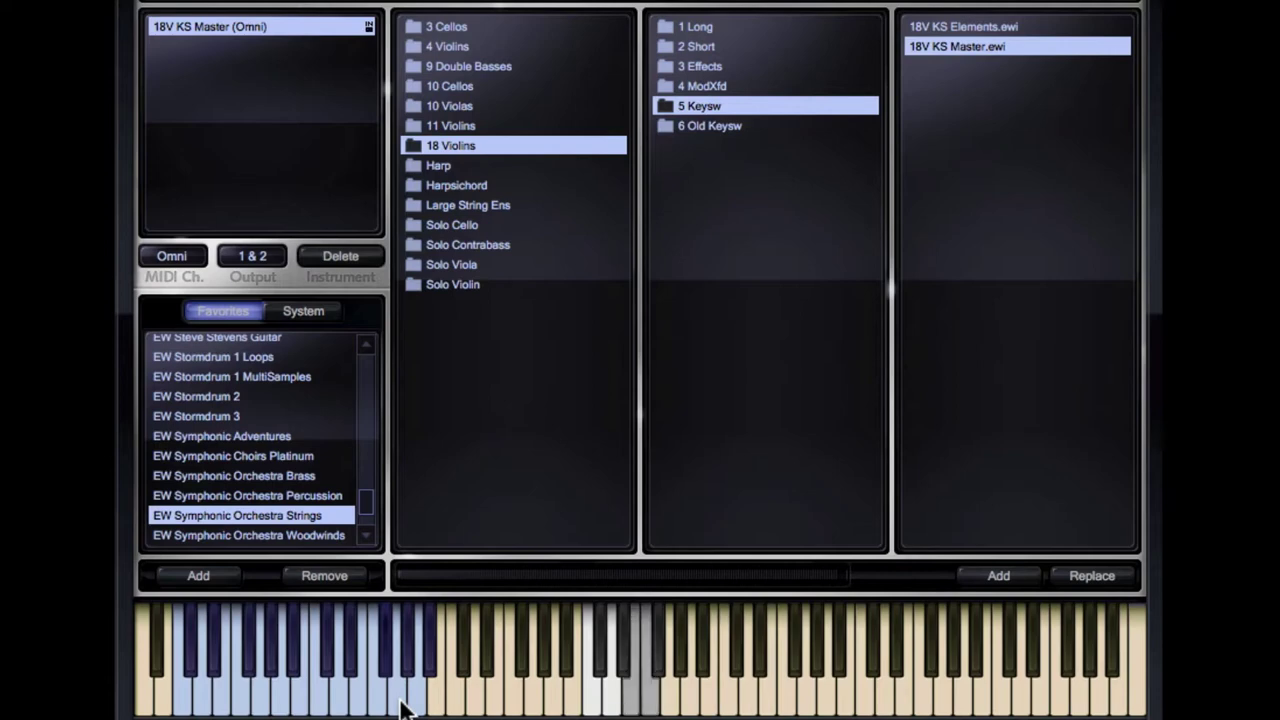
pyautogui.click(396, 678)
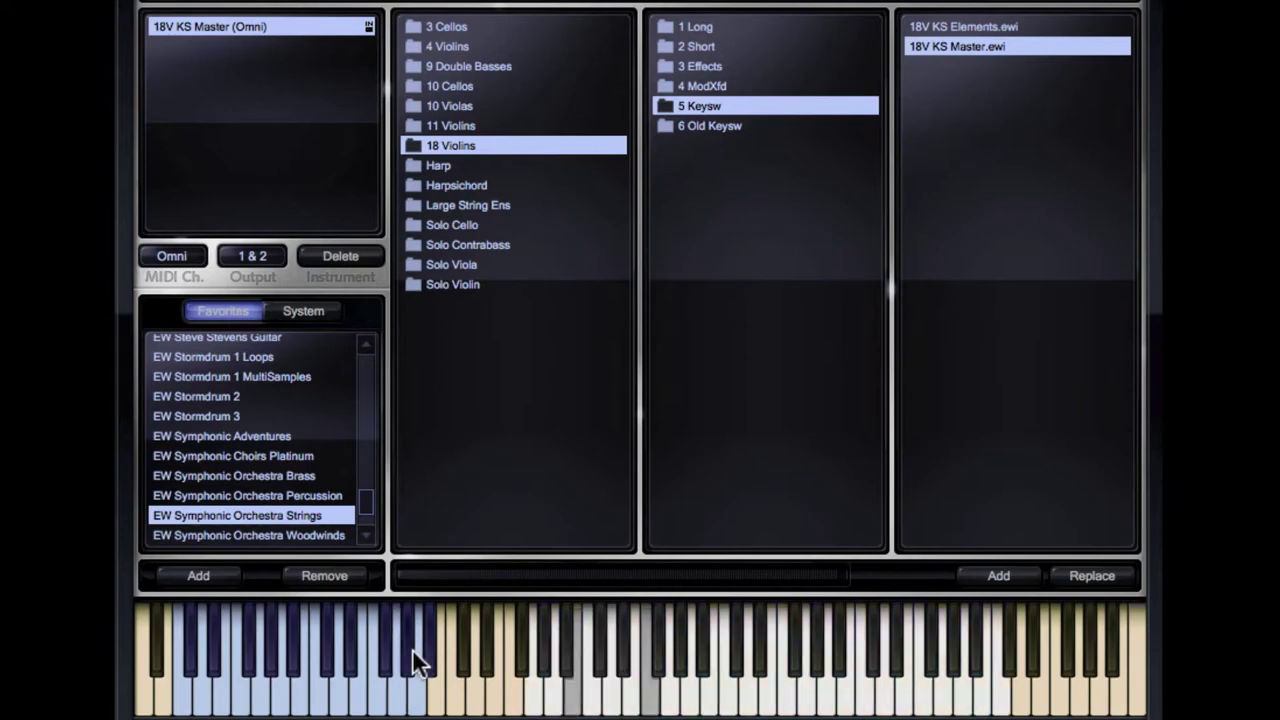
pyautogui.click(420, 686)
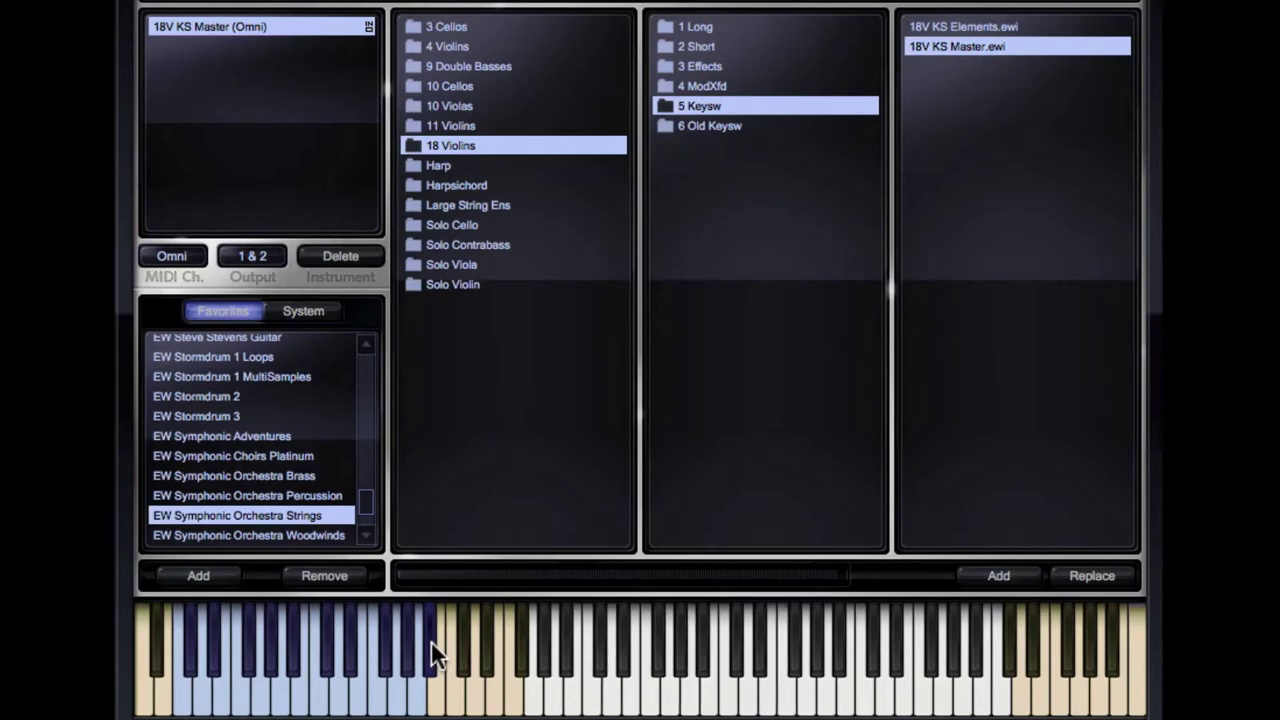
# Step: Examine the patches in the 11 Violins 4 ModXfd and 3 Effects folders and the 9 Double Basses 1 Long, 2 Short and 3 Effects folders
pyautogui.scroll(-2, 250, 440)
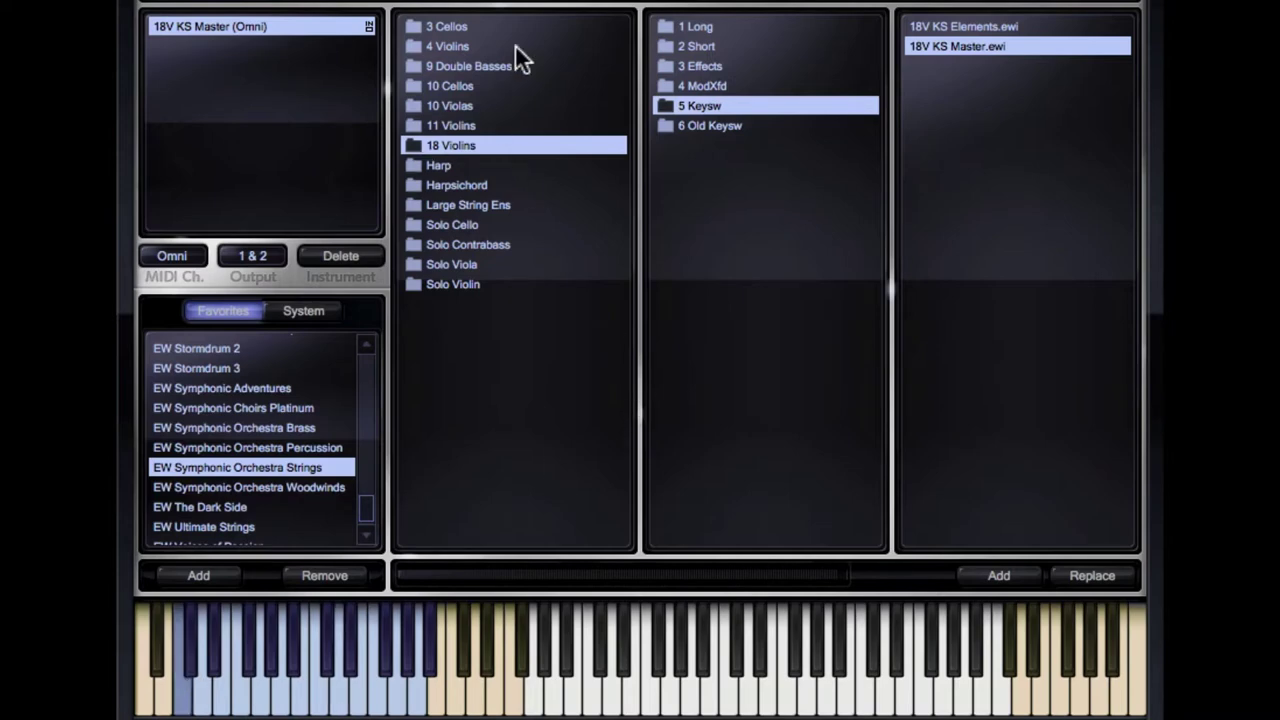
pyautogui.click(450, 125)
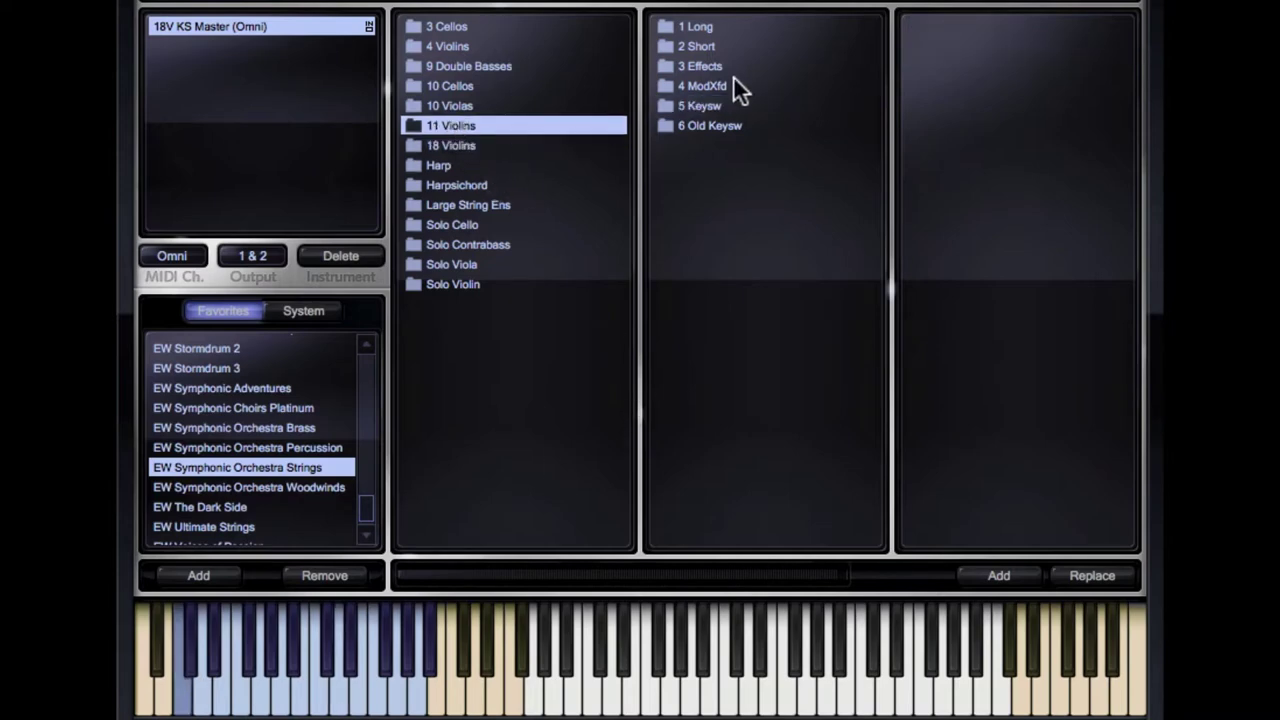
pyautogui.click(722, 85)
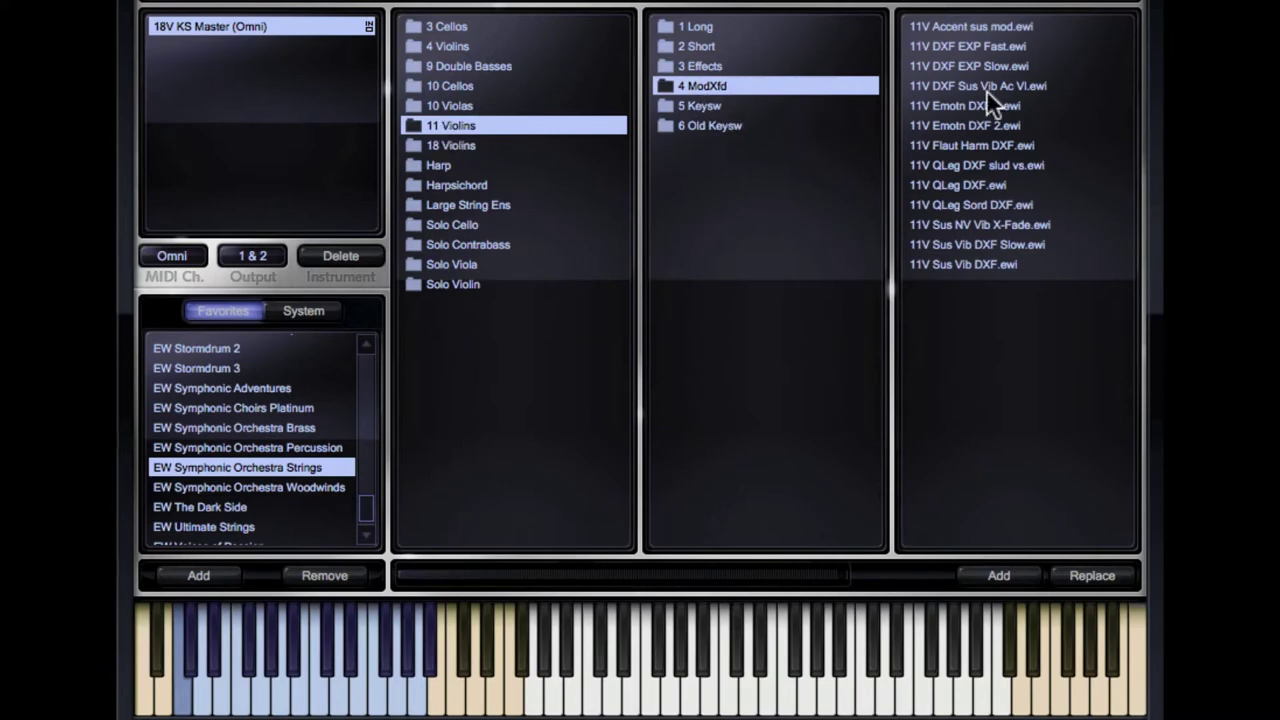
pyautogui.click(751, 63)
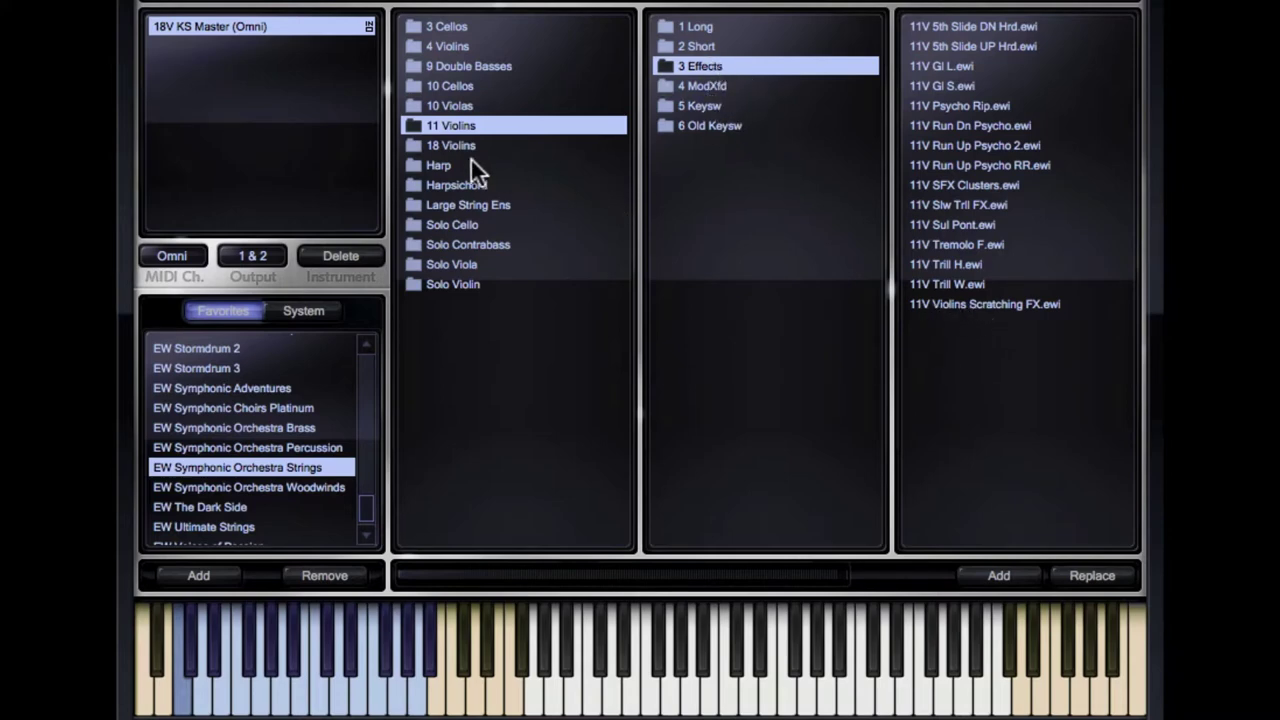
pyautogui.click(461, 62)
pyautogui.click(700, 30)
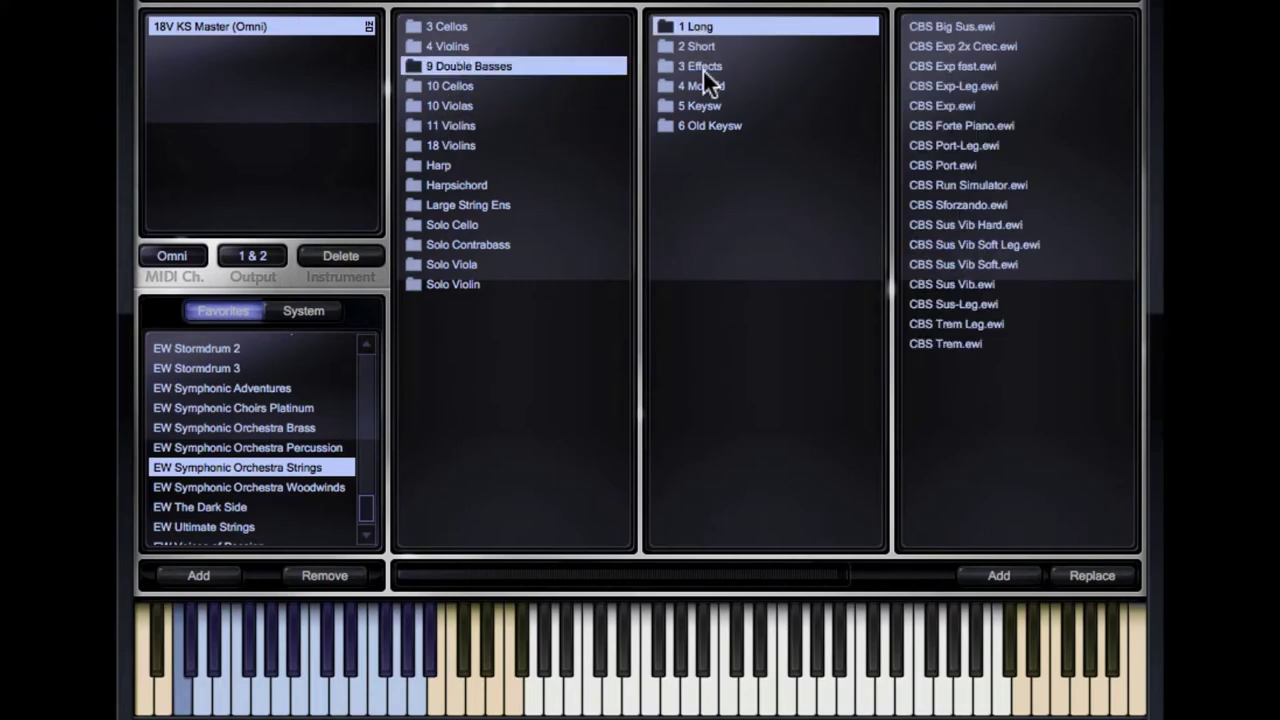
pyautogui.click(704, 67)
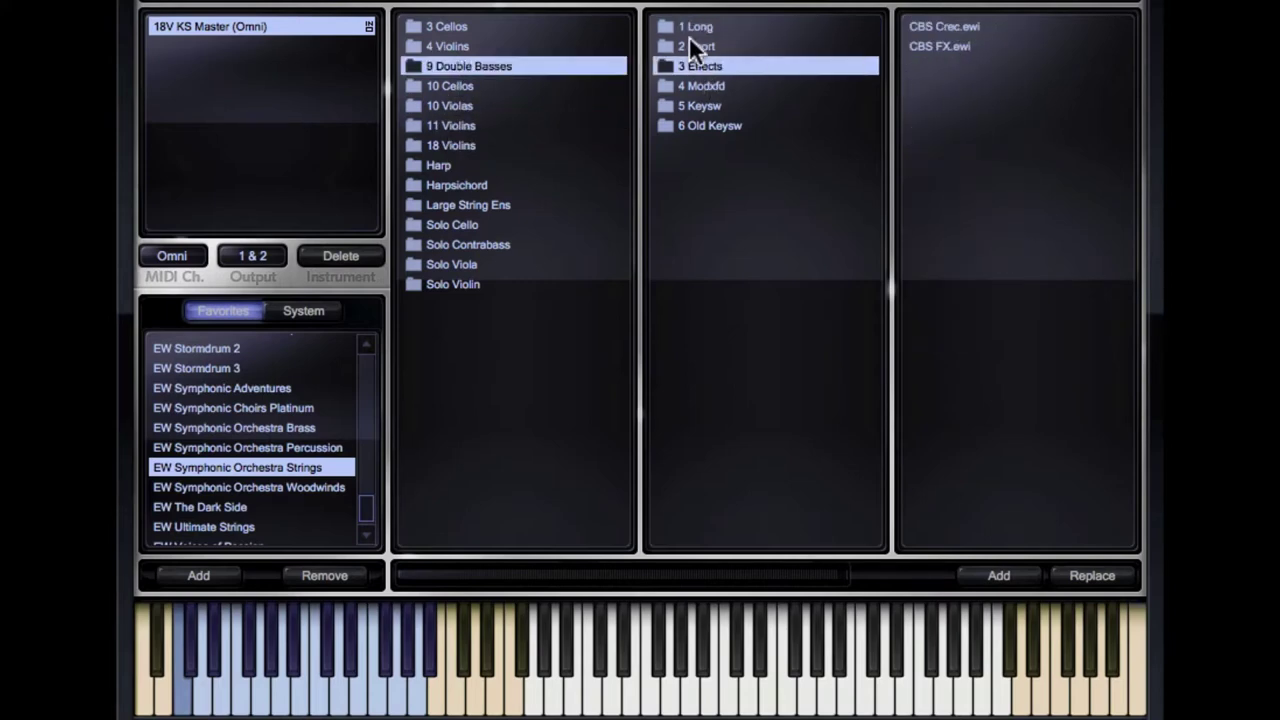
pyautogui.click(693, 46)
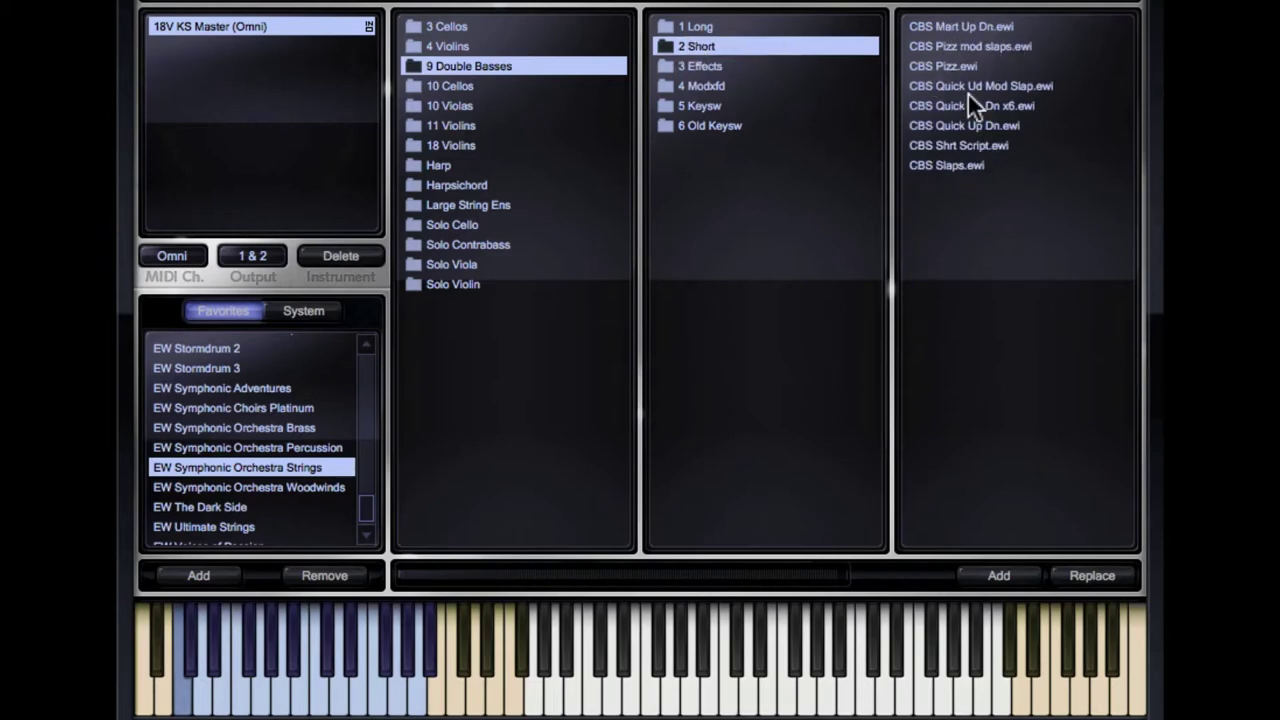
pyautogui.click(711, 26)
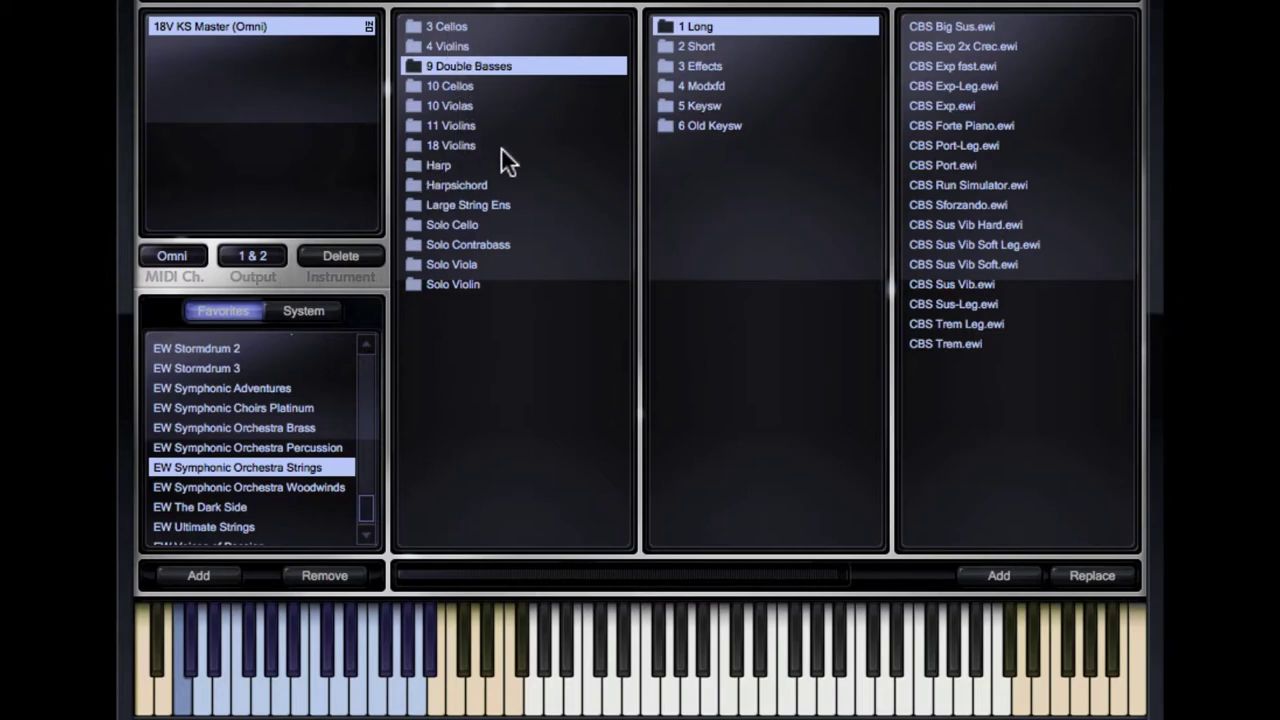
# Step: Load Harp Harm.ewi from the Harp 1 Long folder and after it Harp Gliss 9 Up+Dn.ewi from 3 Effects, each replacing the current patch
pyautogui.click(444, 165)
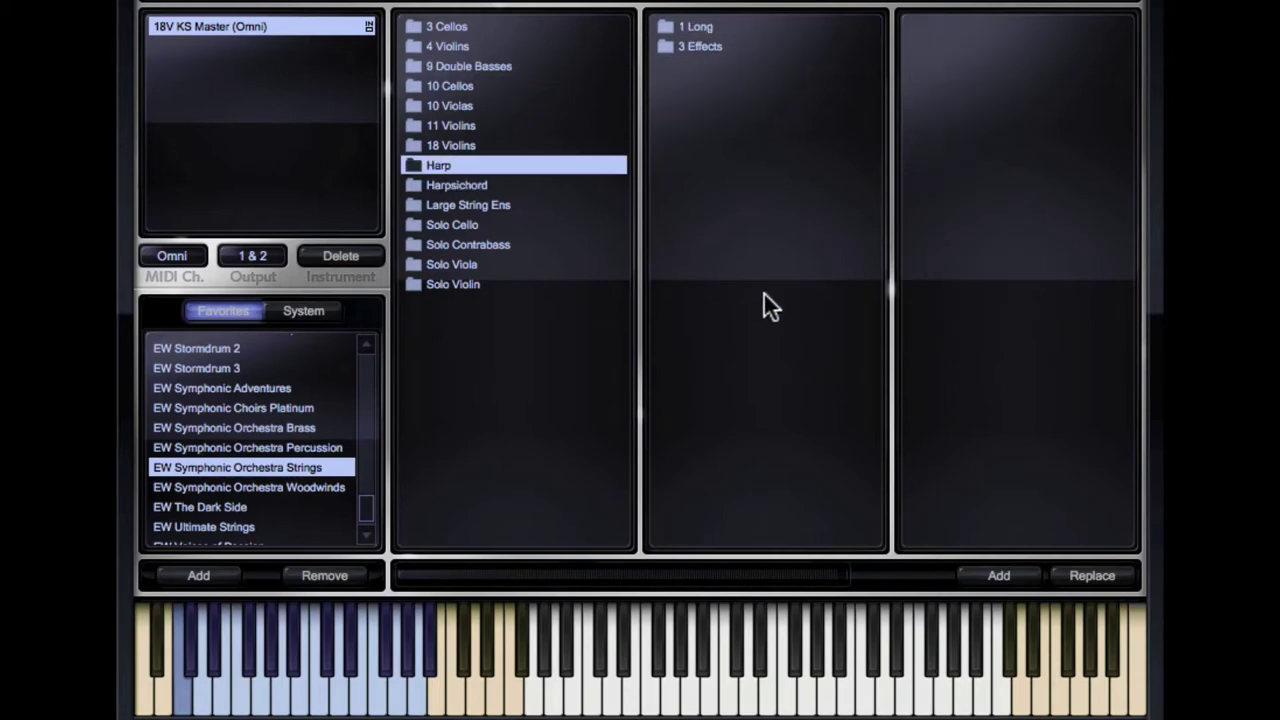
pyautogui.click(701, 22)
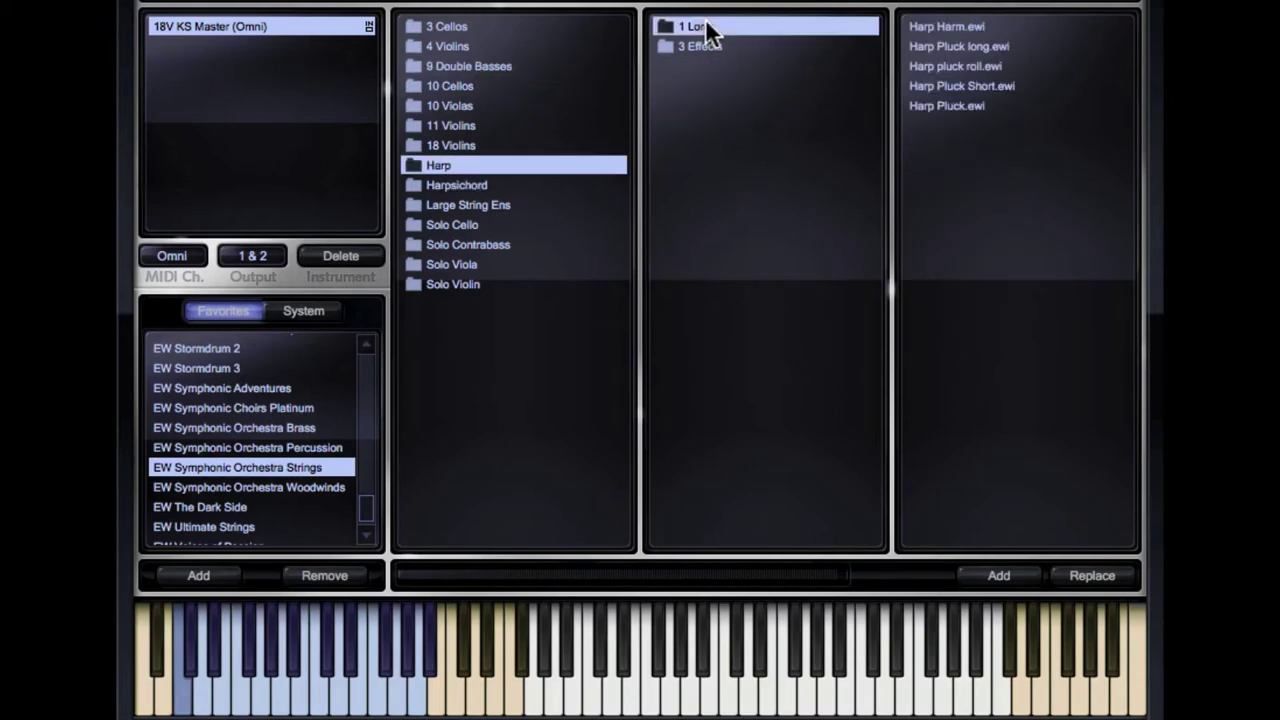
pyautogui.doubleClick(958, 24)
pyautogui.click(792, 337)
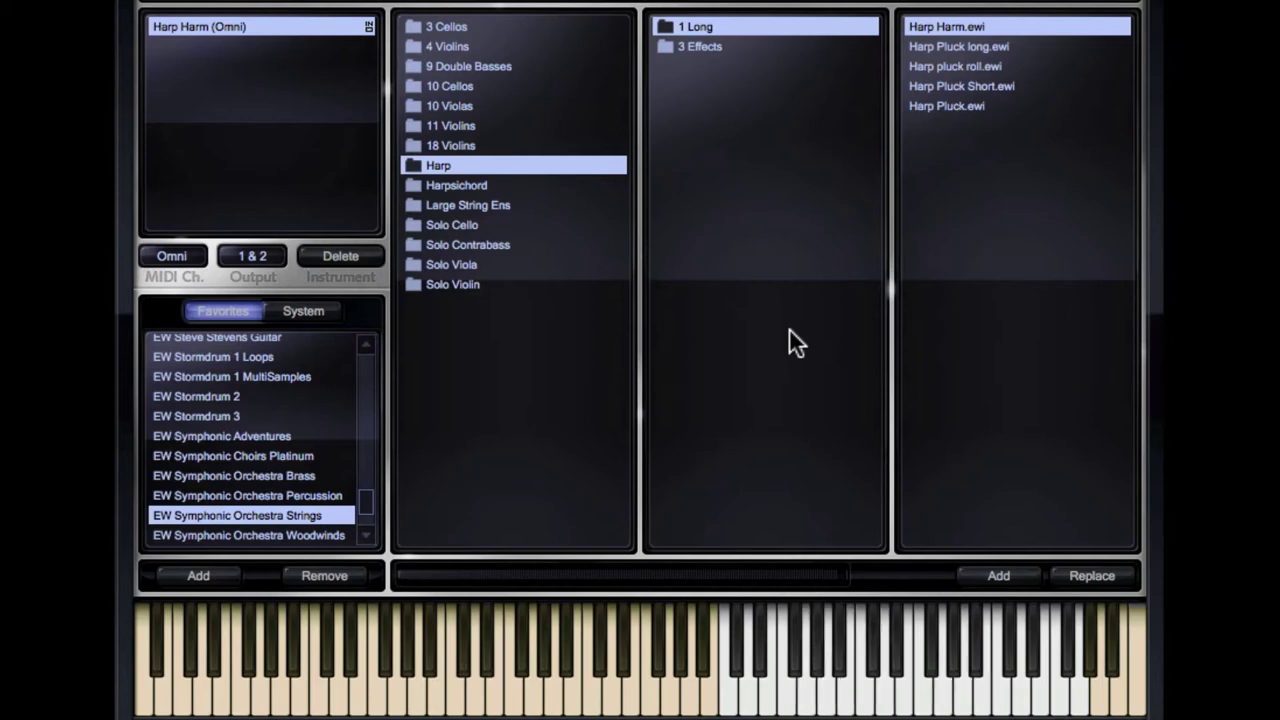
pyautogui.click(808, 48)
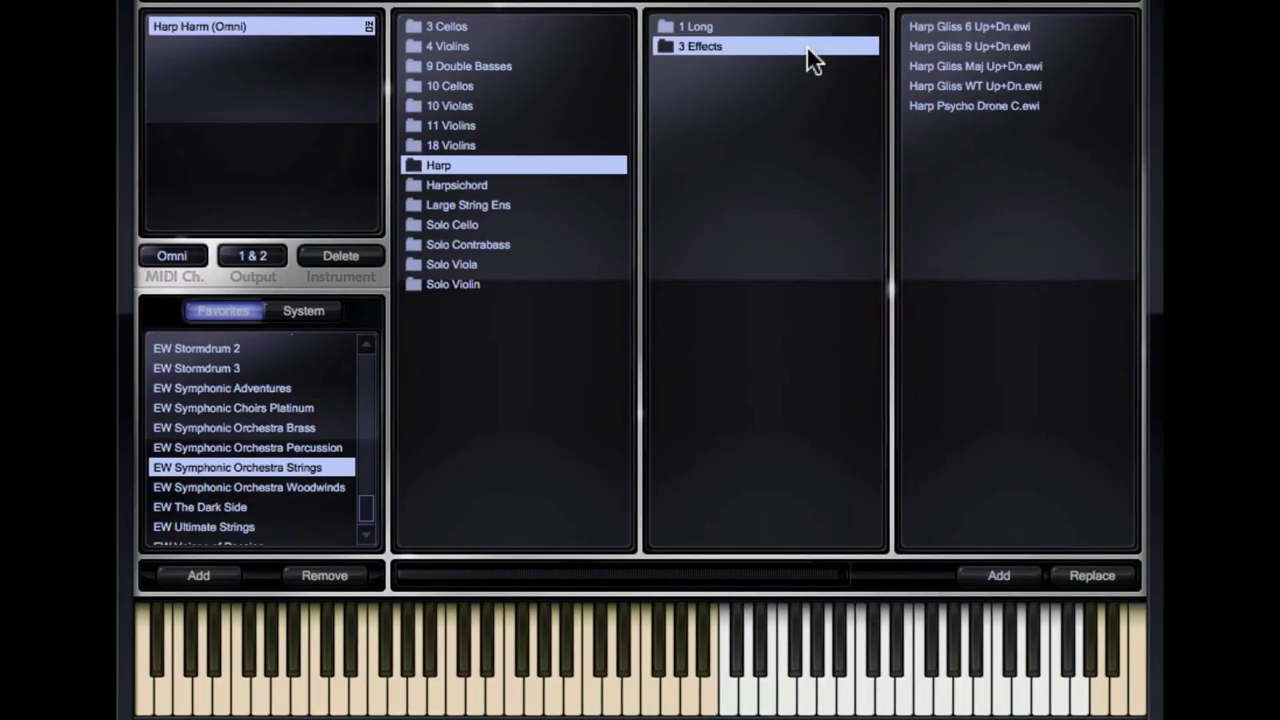
pyautogui.doubleClick(972, 44)
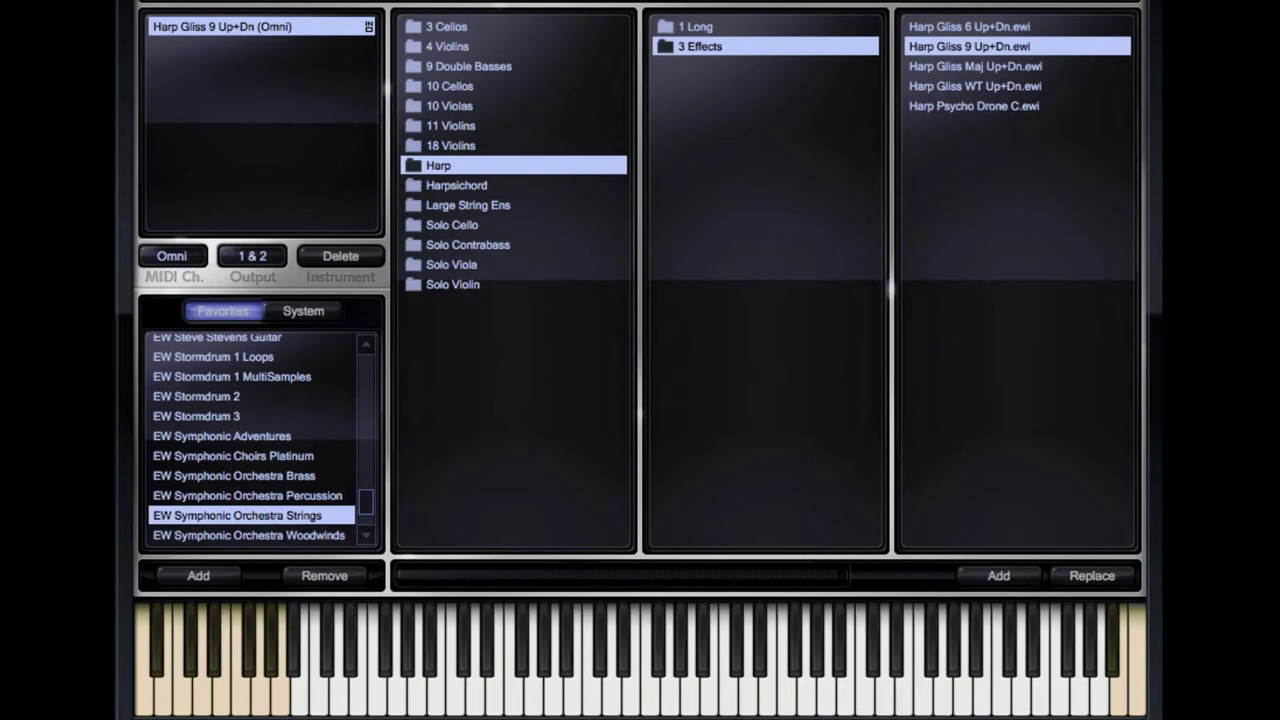
# Step: Load 70 Piece Str Sec Sus CLOSE.ewi and after it Chamber Ens Flautando.ewi from Large String Ens, each replacing the current patch
pyautogui.scroll(-2, 250, 440)
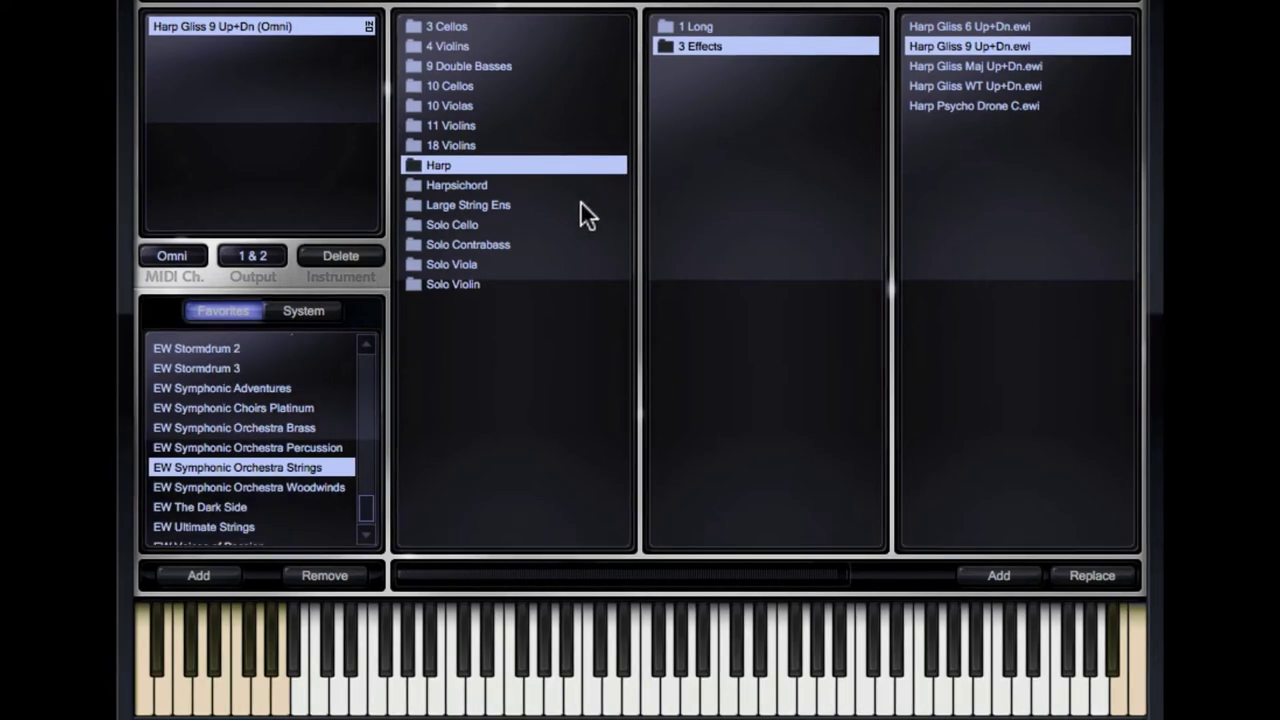
pyautogui.click(477, 186)
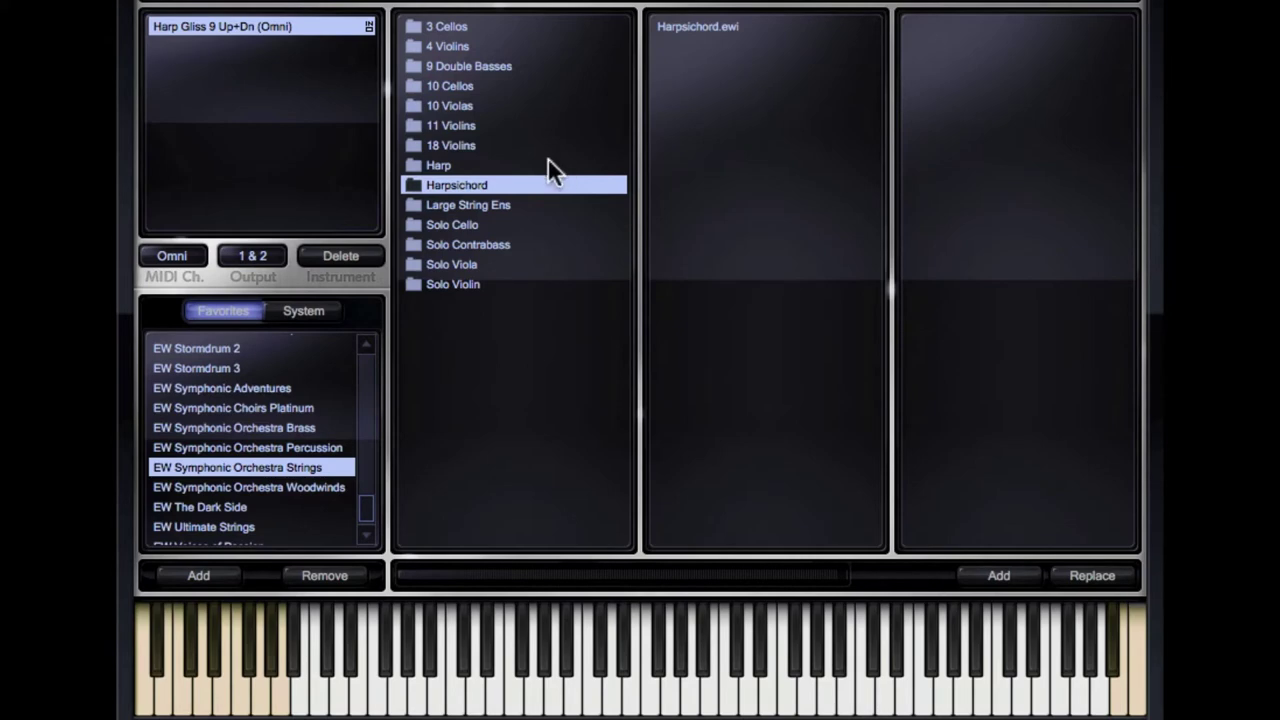
pyautogui.click(451, 205)
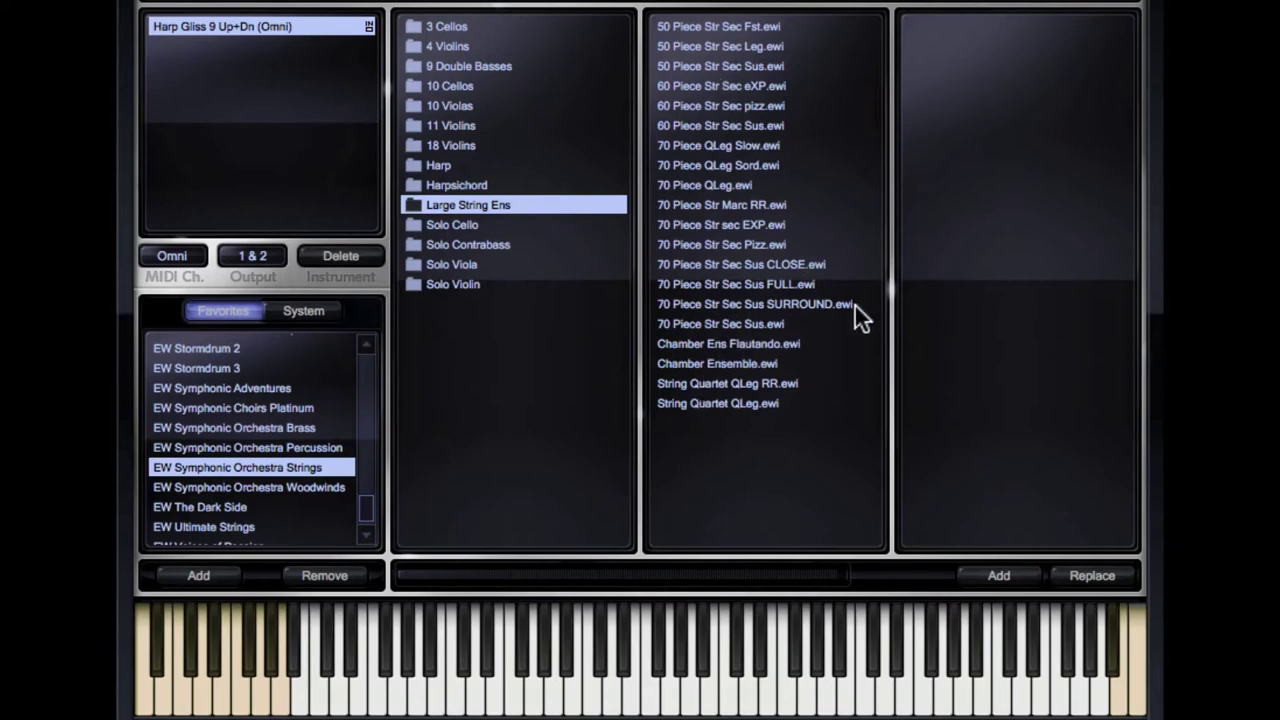
pyautogui.click(763, 266)
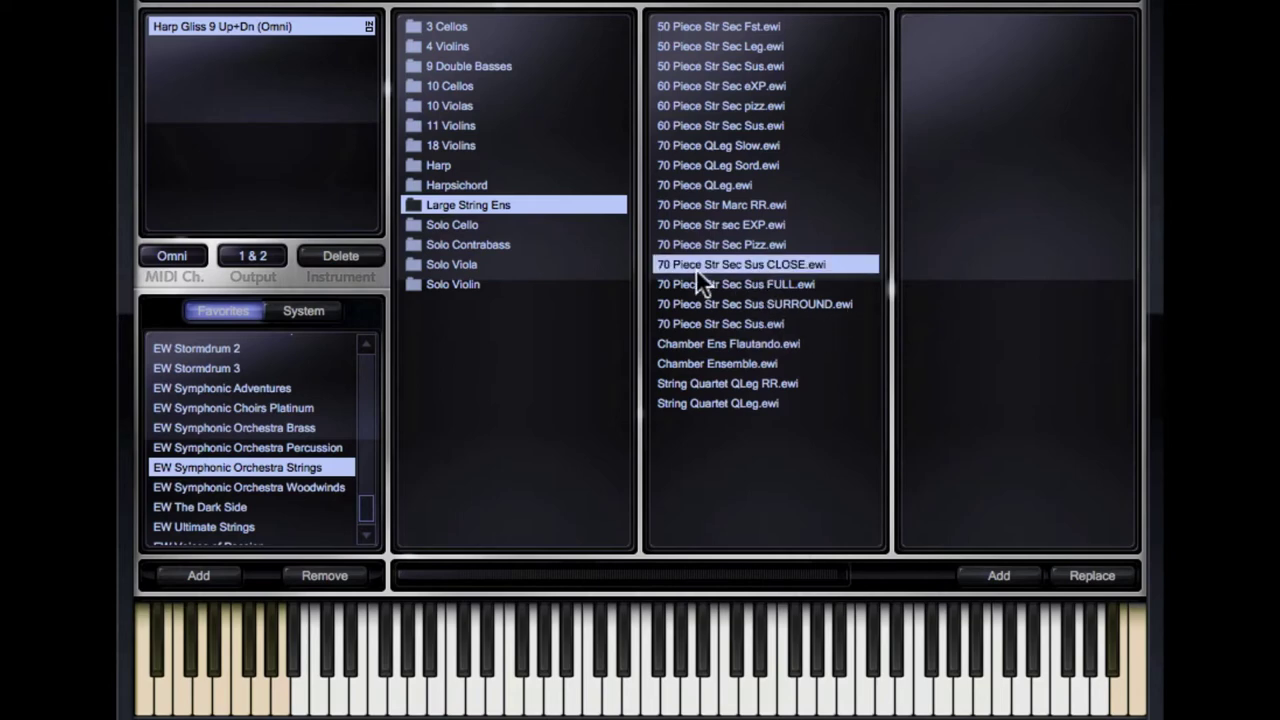
pyautogui.doubleClick(752, 264)
pyautogui.click(808, 338)
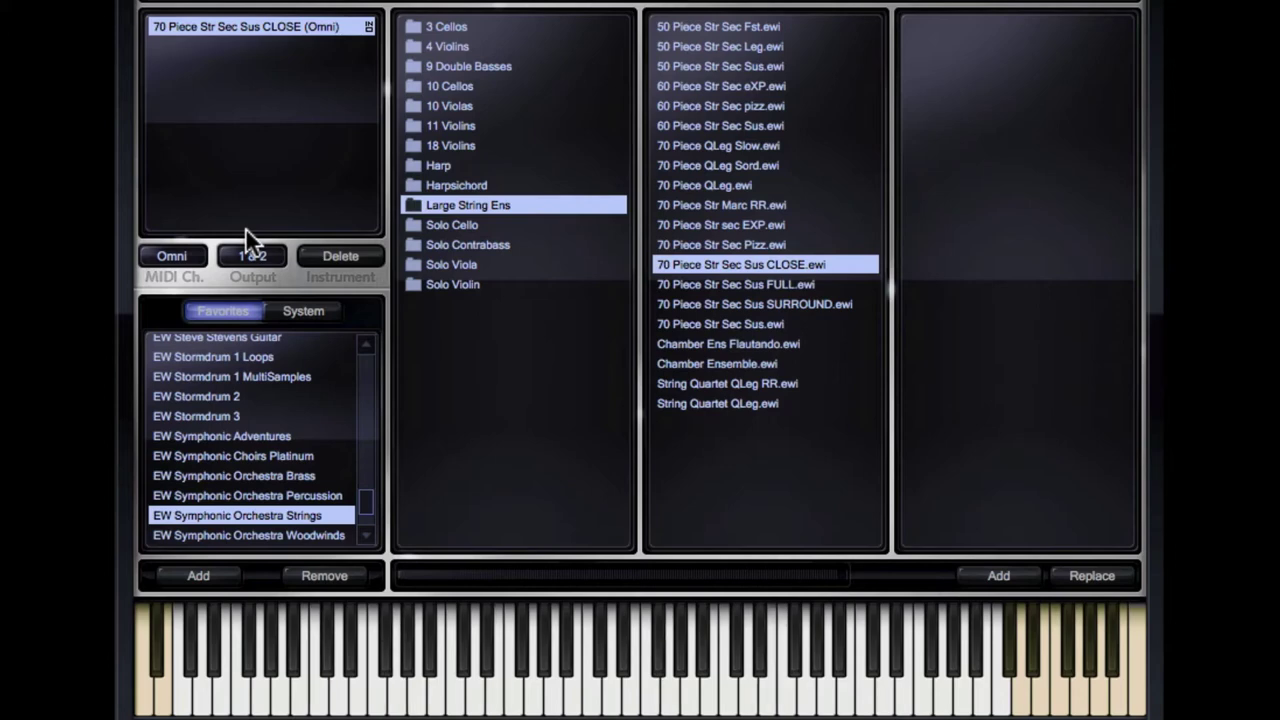
pyautogui.doubleClick(744, 343)
pyautogui.click(785, 337)
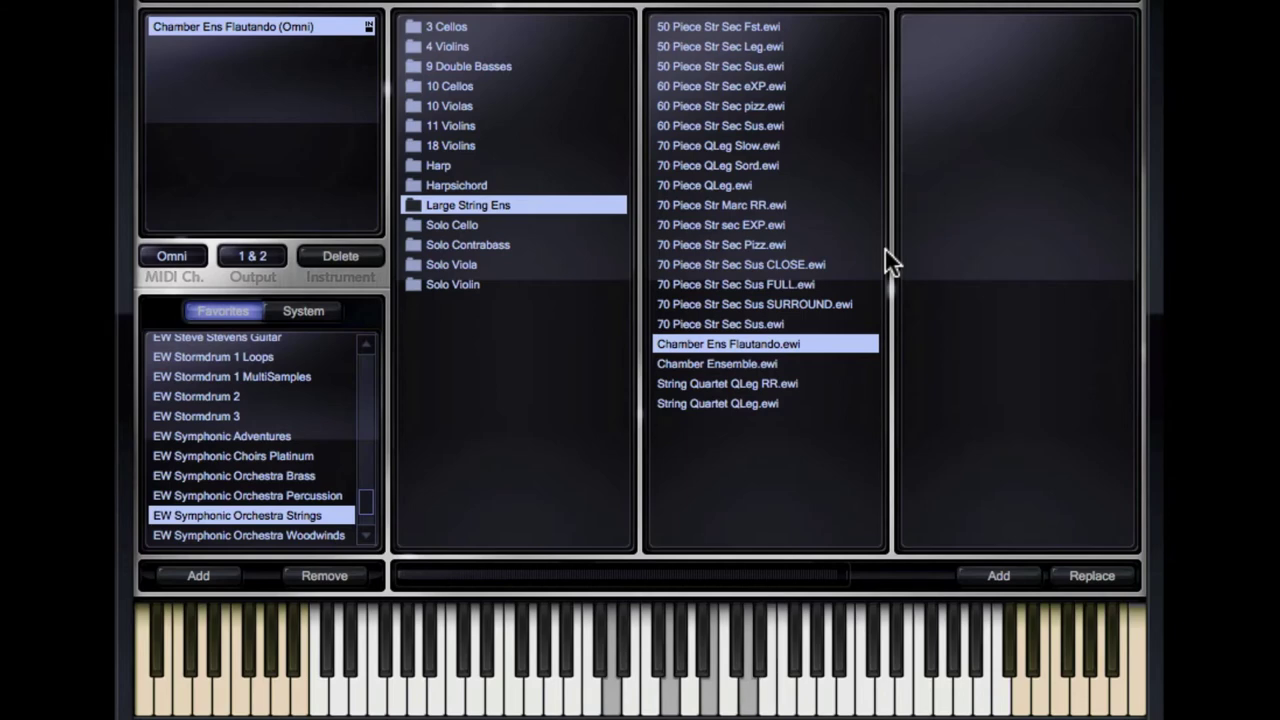
# Step: Compare the folders of the Solo Cello, Contrabass, Viola and Violin, and examine the Solo Violin patches in 1 Long and 3 Effects
pyautogui.click(461, 224)
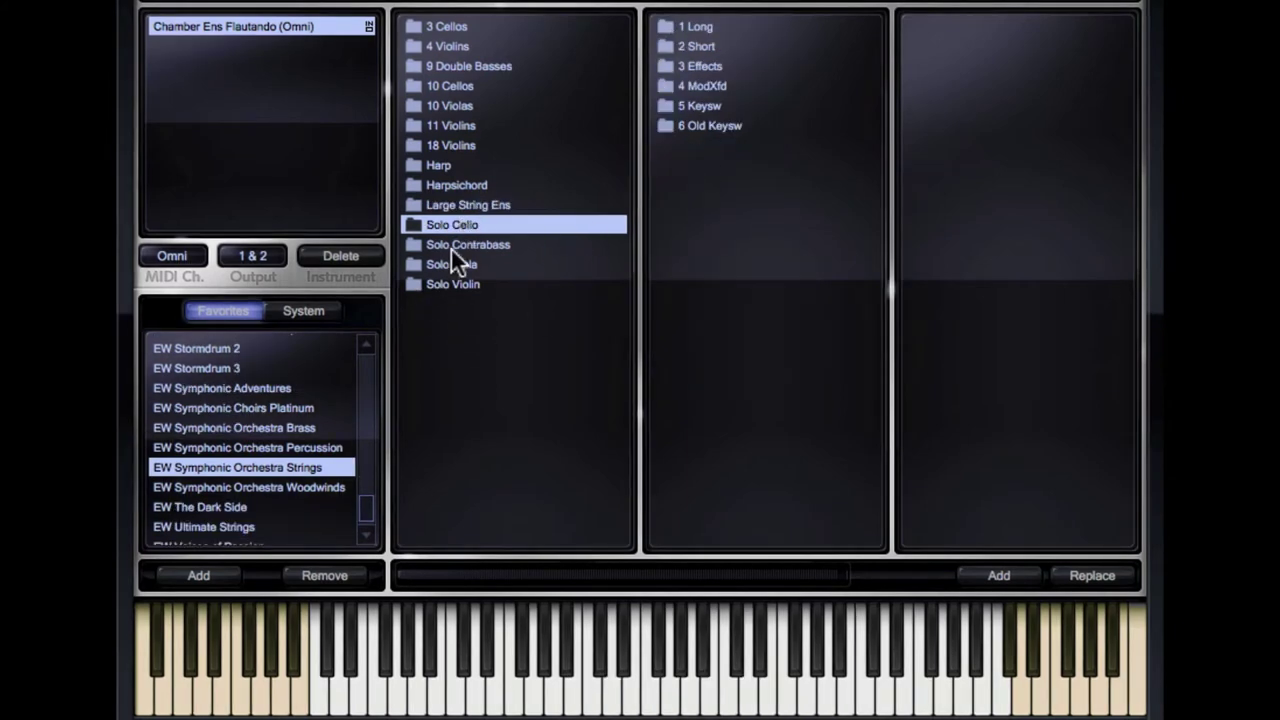
pyautogui.click(451, 247)
pyautogui.click(452, 280)
pyautogui.click(452, 264)
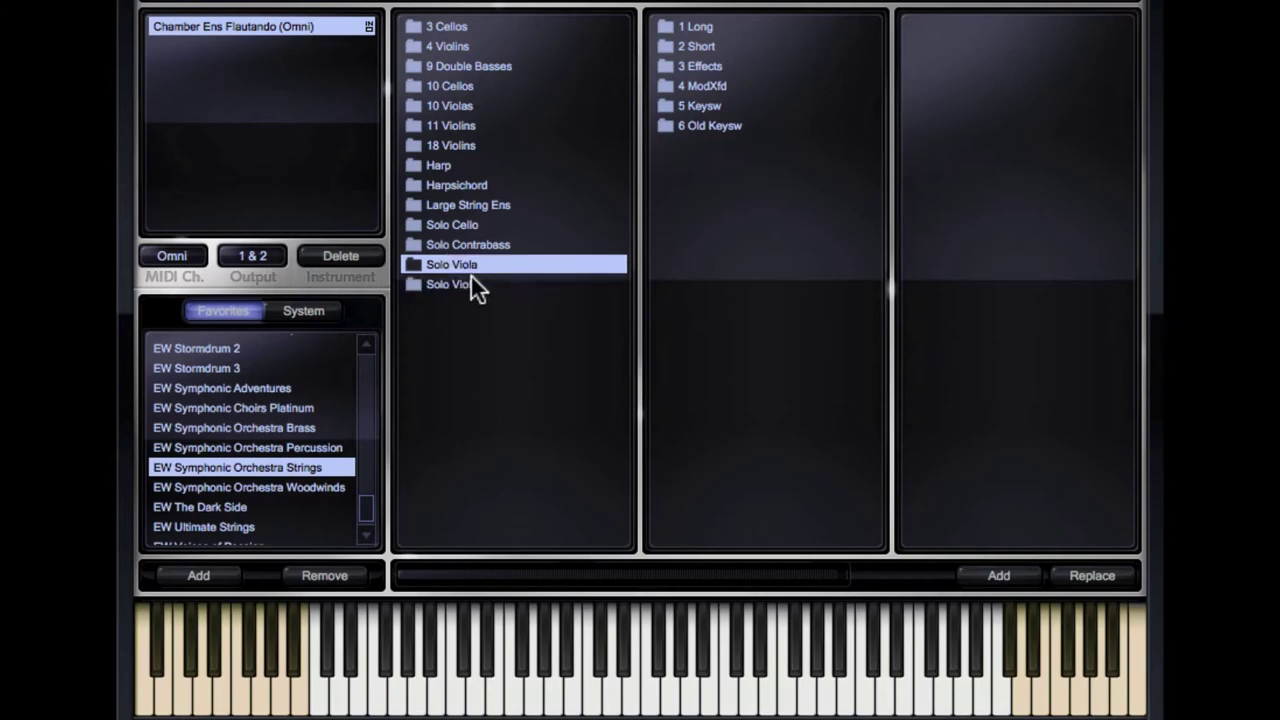
pyautogui.click(472, 284)
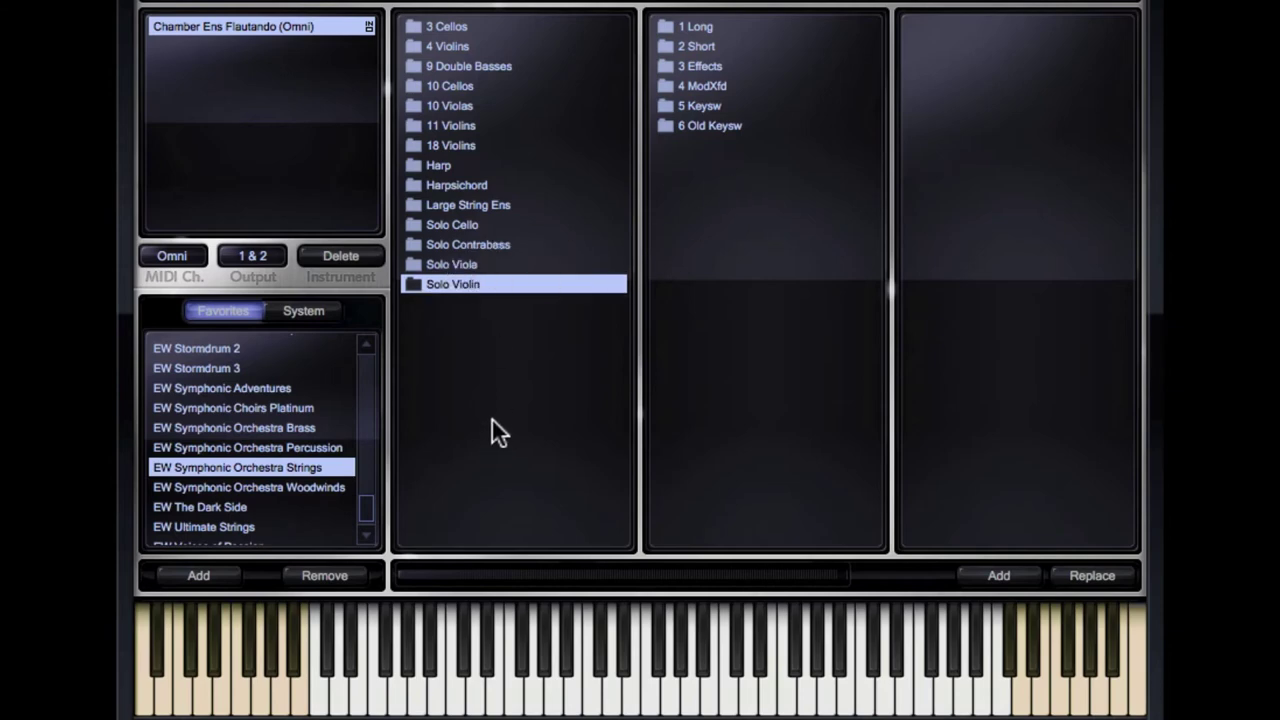
pyautogui.click(708, 27)
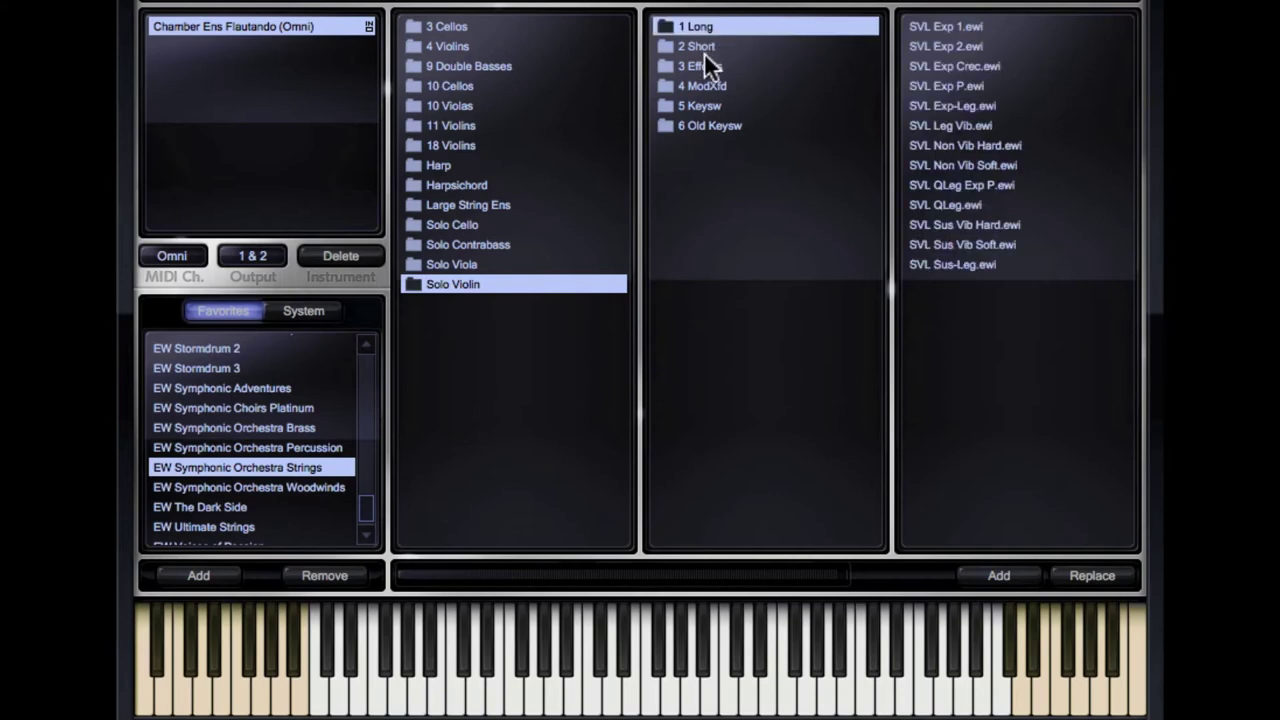
pyautogui.click(720, 66)
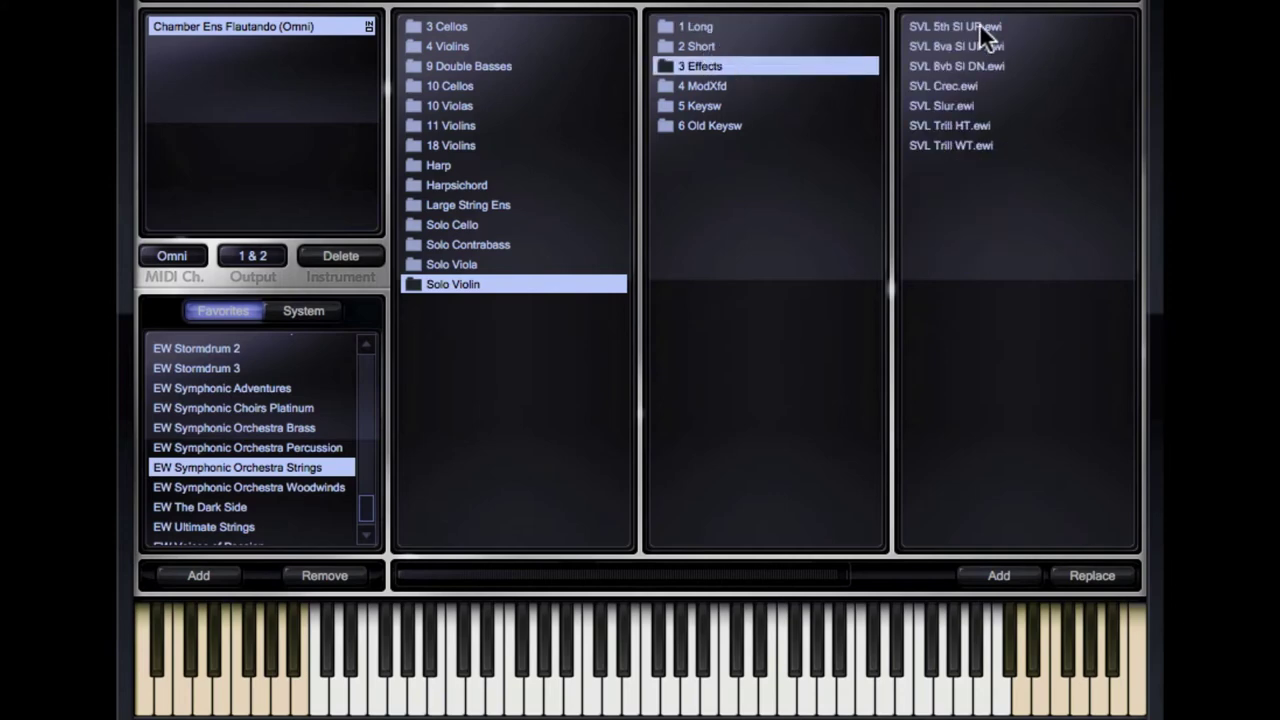